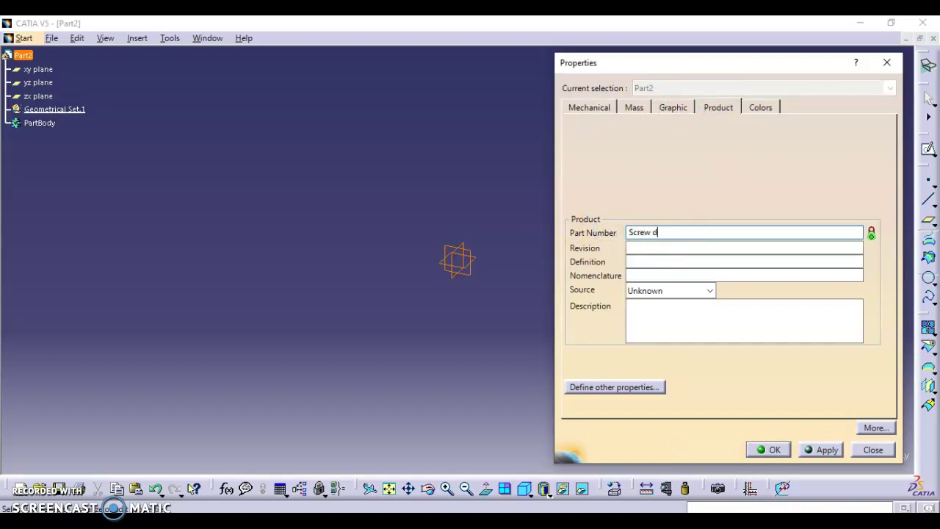
- Set the part number to "Screw driver" and apply the part properties
{"action": "type", "text": "er"}
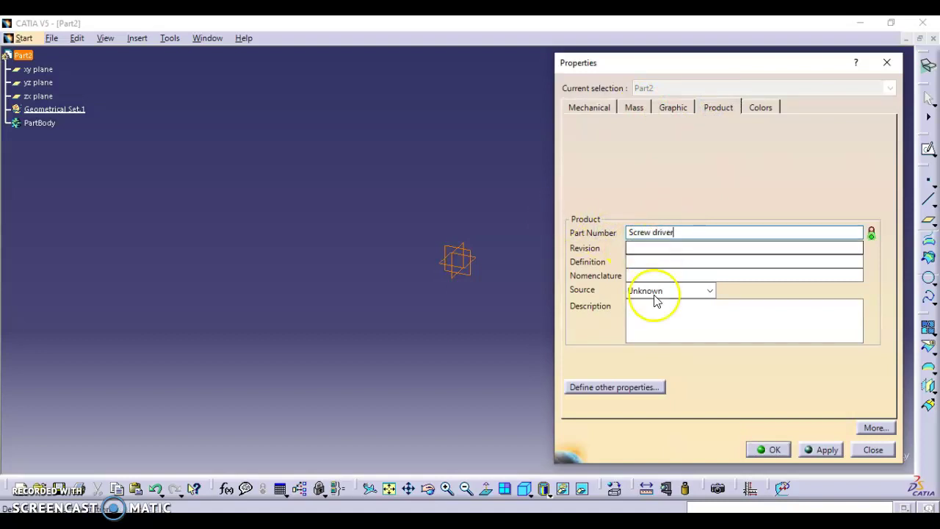
{"action": "left_click", "coordinate": [768, 449]}
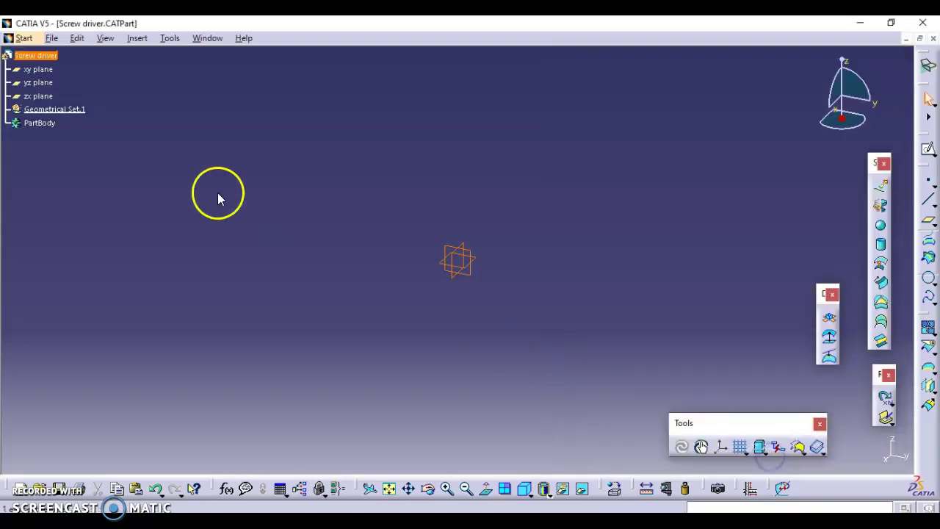
- Rename the Geometrical Set.1 feature as Handle
{"action": "right_click", "coordinate": [68, 110]}
{"action": "left_click", "coordinate": [348, 343]}
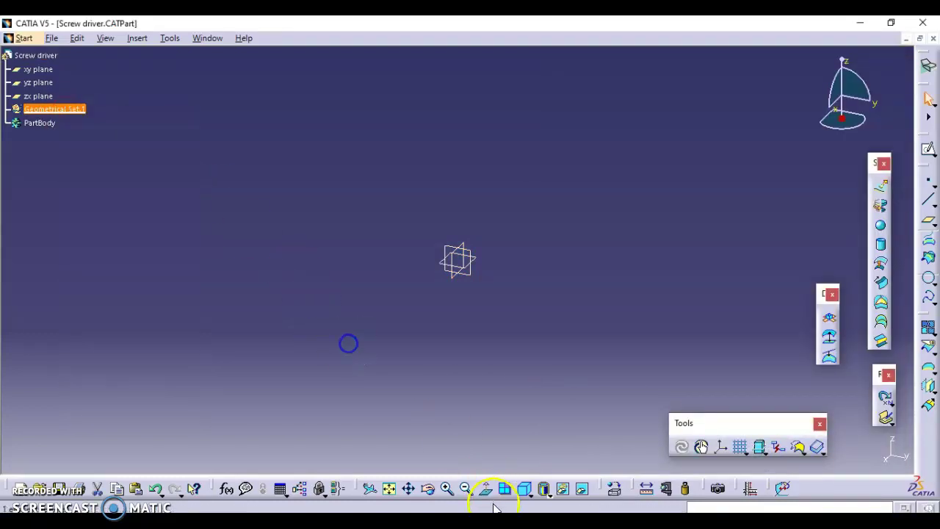
{"action": "left_click", "coordinate": [495, 512]}
{"action": "left_click", "coordinate": [495, 511]}
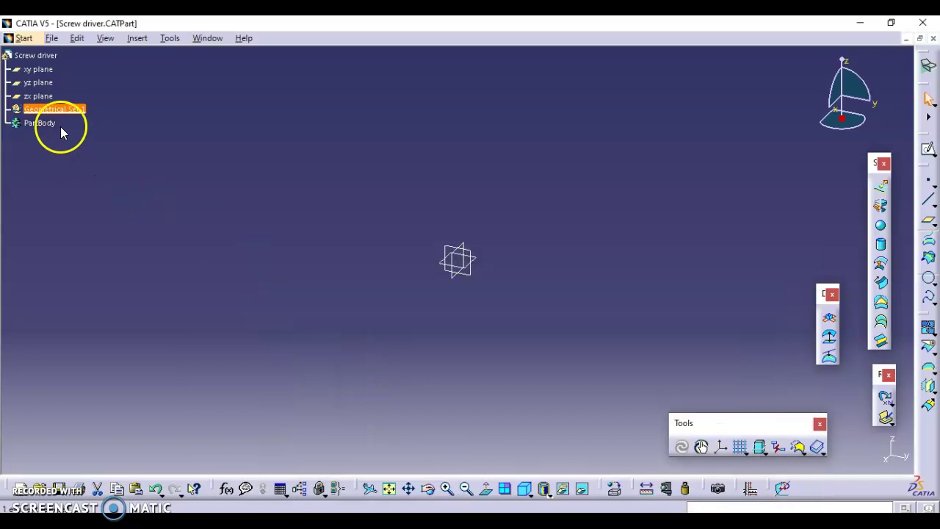
{"action": "right_click", "coordinate": [73, 108]}
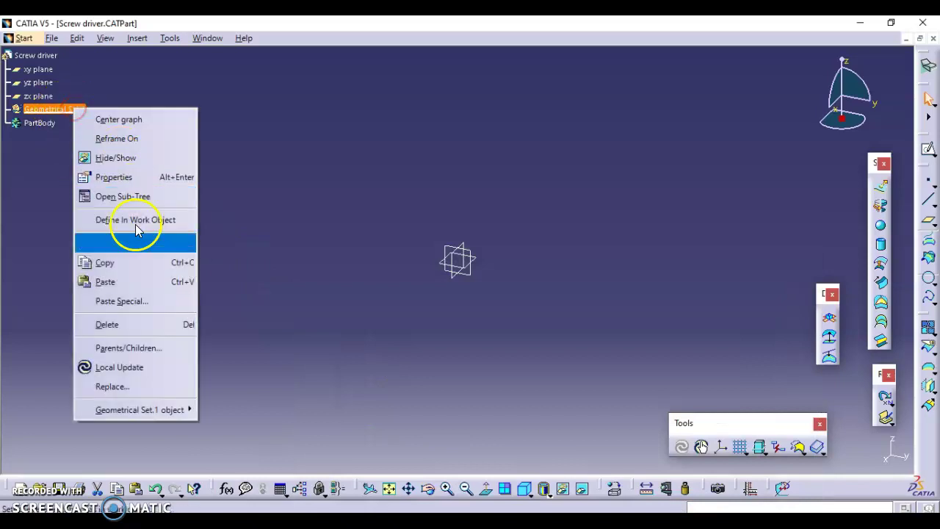
{"action": "left_click", "coordinate": [154, 177]}
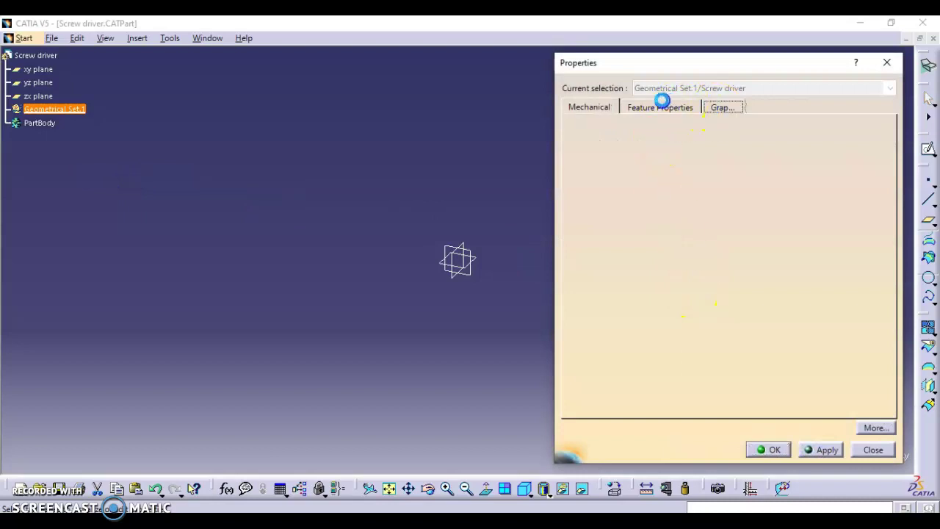
{"action": "left_click", "coordinate": [660, 108]}
{"action": "left_click", "coordinate": [712, 125]}
{"action": "key", "text": "BackSpace"}
{"action": "left_click_drag", "start_coordinate": [711, 126], "coordinate": [649, 119]}
{"action": "type", "text": "Handle"}
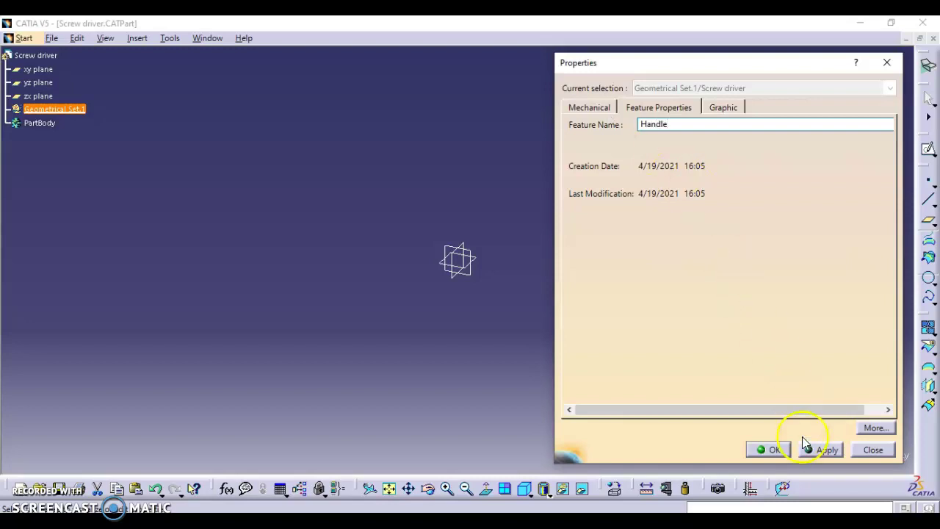
{"action": "left_click", "coordinate": [776, 449]}
{"action": "left_click", "coordinate": [608, 347]}
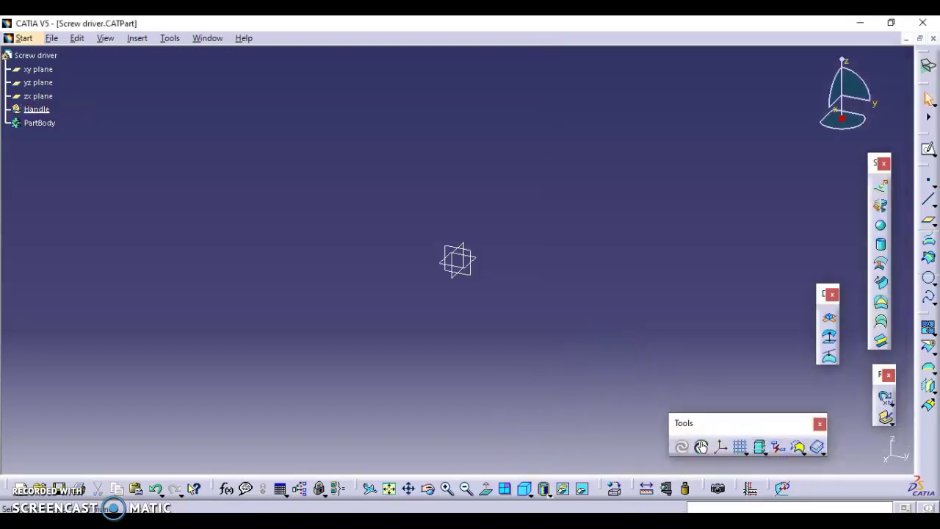
- Check the plane offsets in the workshop PDF in the browser and, back in CATIA, create a plane offset 20 mm from the zx plane
{"action": "key", "text": "alt+Tab"}
{"action": "scroll", "coordinate": [625, 313], "scroll_direction": "down", "scroll_amount": 3}
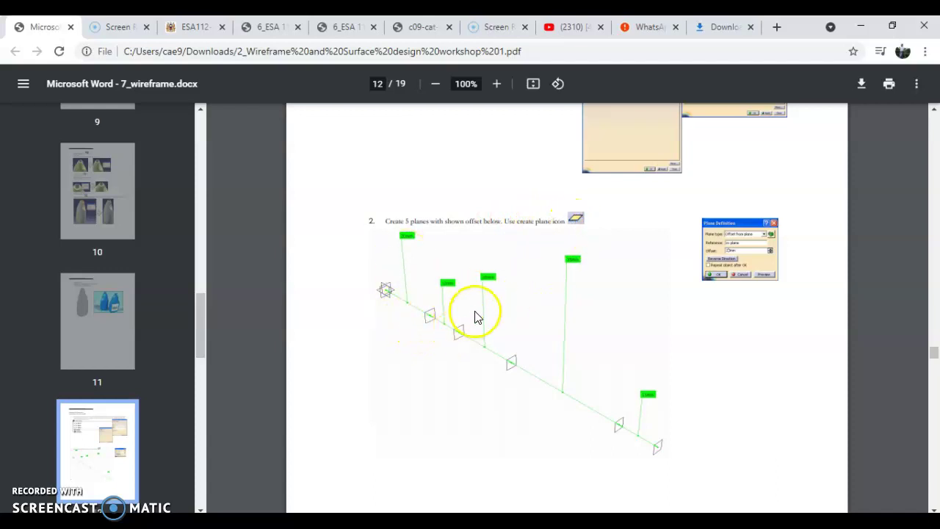
{"action": "scroll", "coordinate": [490, 292], "scroll_direction": "up", "scroll_amount": 4, "text": "ctrl"}
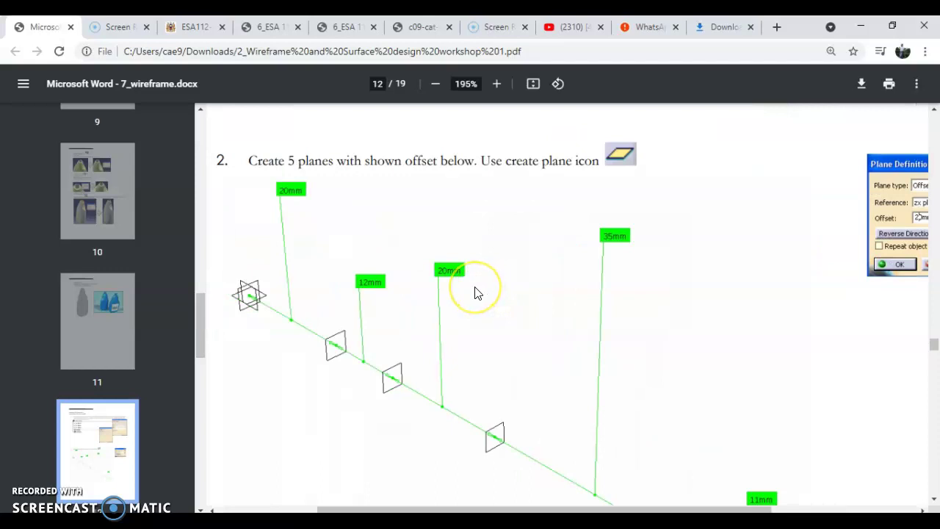
{"action": "scroll", "coordinate": [474, 292], "scroll_direction": "down", "scroll_amount": 2, "text": "ctrl"}
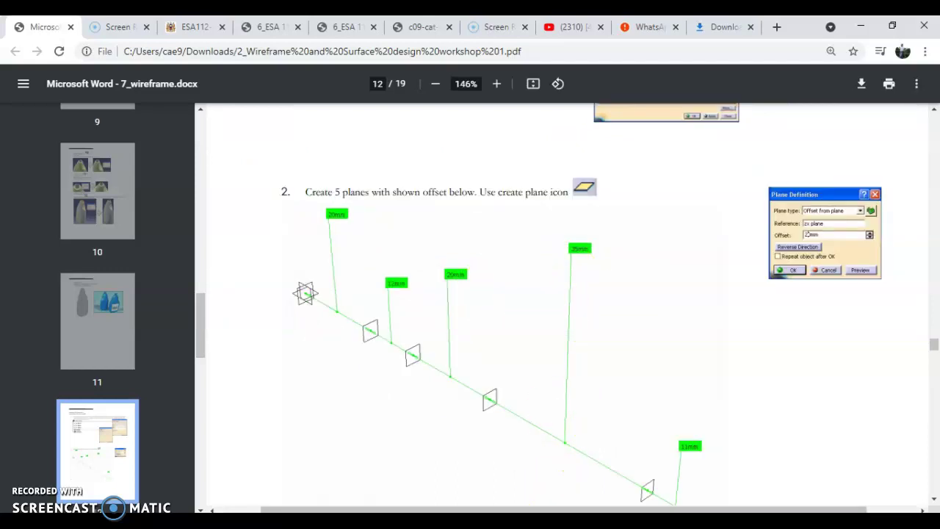
{"action": "left_click", "coordinate": [572, 521]}
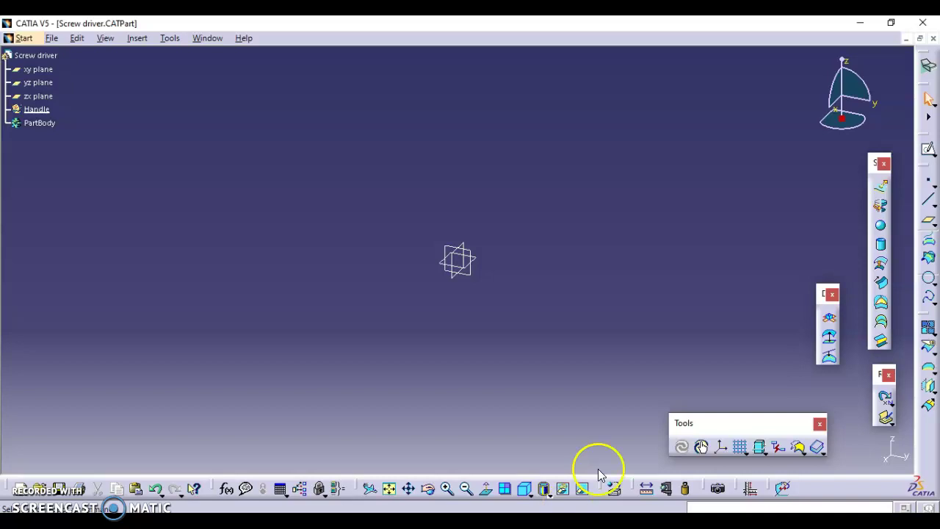
{"action": "left_click", "coordinate": [927, 218]}
{"action": "left_click", "coordinate": [464, 242]}
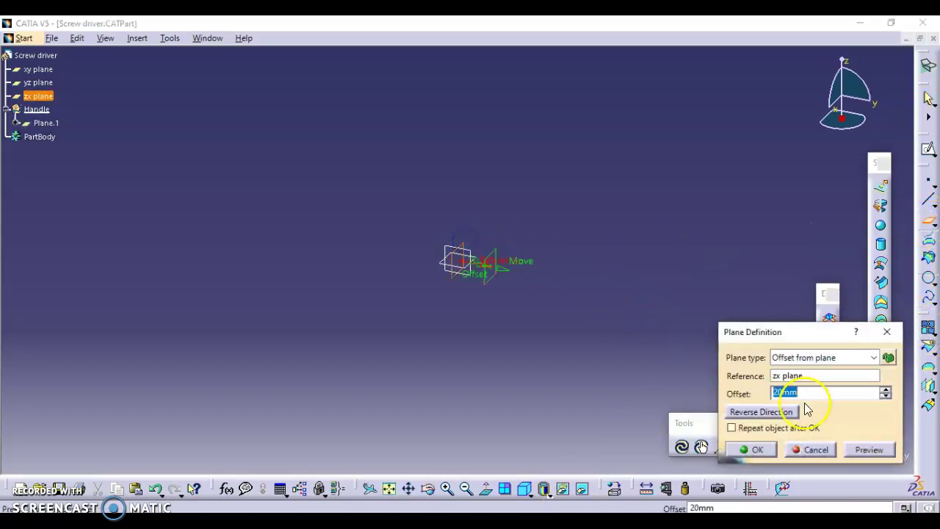
{"action": "key", "text": "Return"}
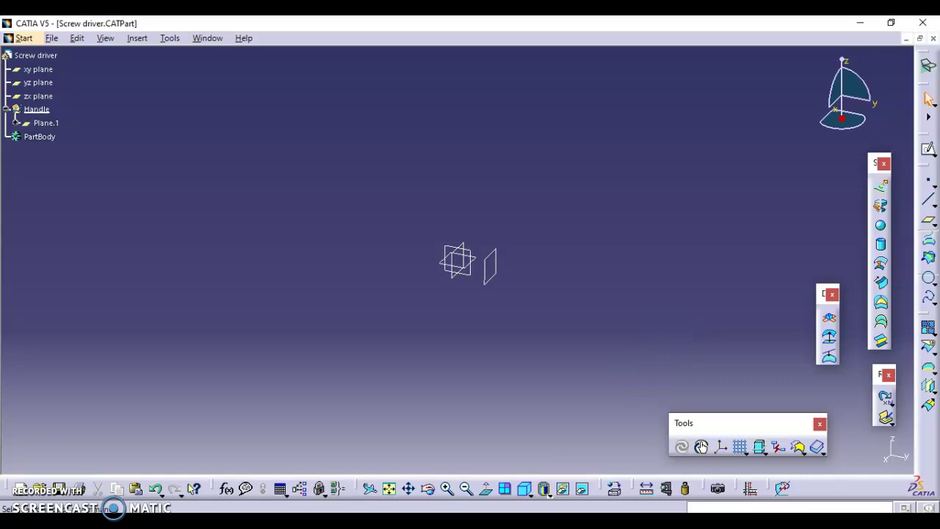
- Check the next offset in the PDF and create a second plane offset 12 mm from Plane.1
{"action": "key", "text": "alt+Tab"}
{"action": "key", "text": "alt+Tab"}
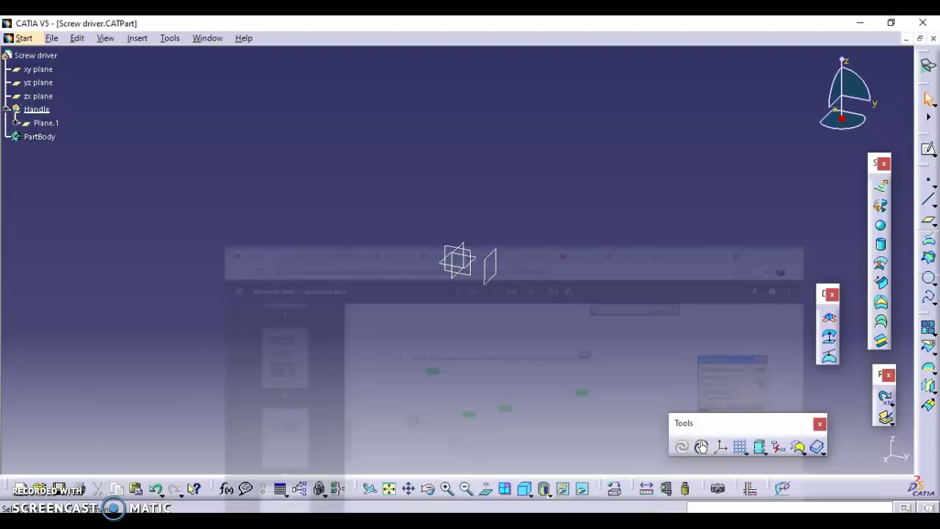
{"action": "left_click", "coordinate": [927, 218]}
{"action": "left_click", "coordinate": [497, 261]}
{"action": "type", "text": "12"}
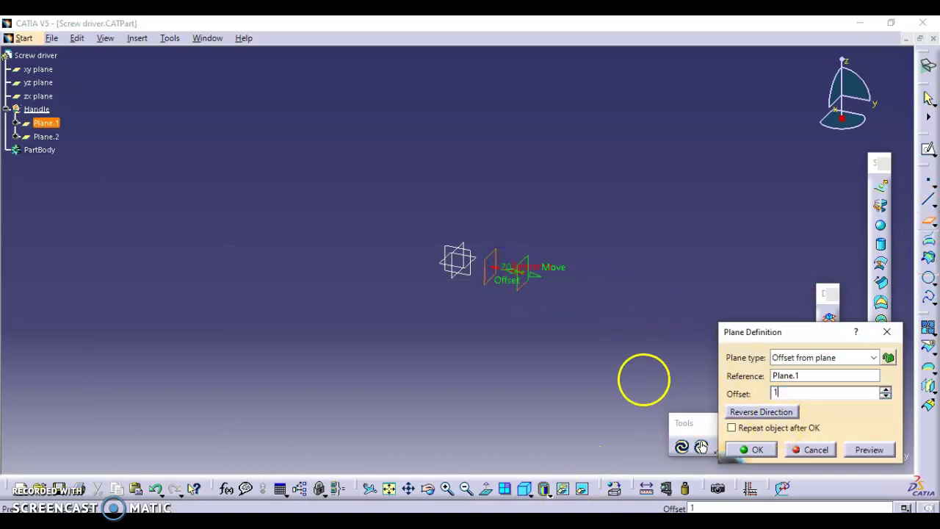
{"action": "left_click", "coordinate": [752, 449]}
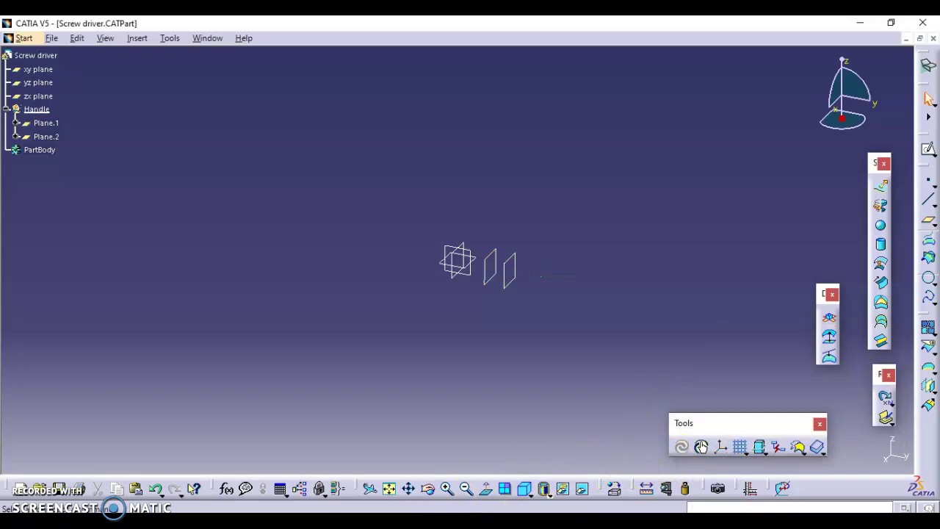
- Check the next offset in the PDF and create a third plane offset 20 mm from Plane.2
{"action": "key", "text": "alt+Tab"}
{"action": "key", "text": "alt+Tab"}
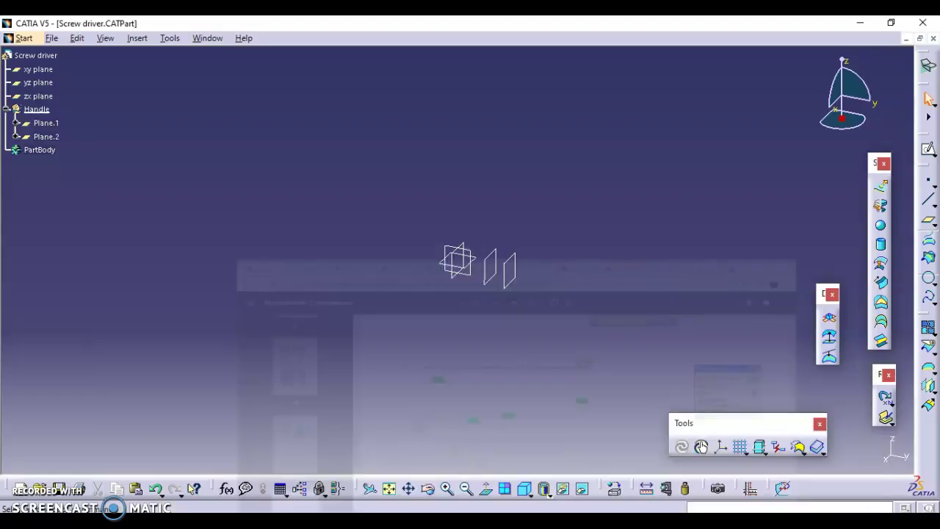
{"action": "left_click", "coordinate": [924, 220]}
{"action": "left_click", "coordinate": [515, 259]}
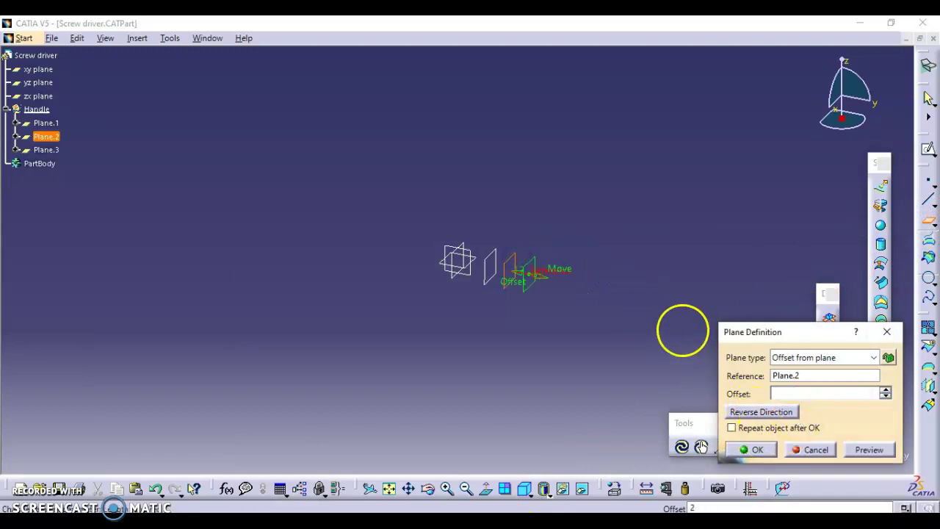
{"action": "key", "text": "Return"}
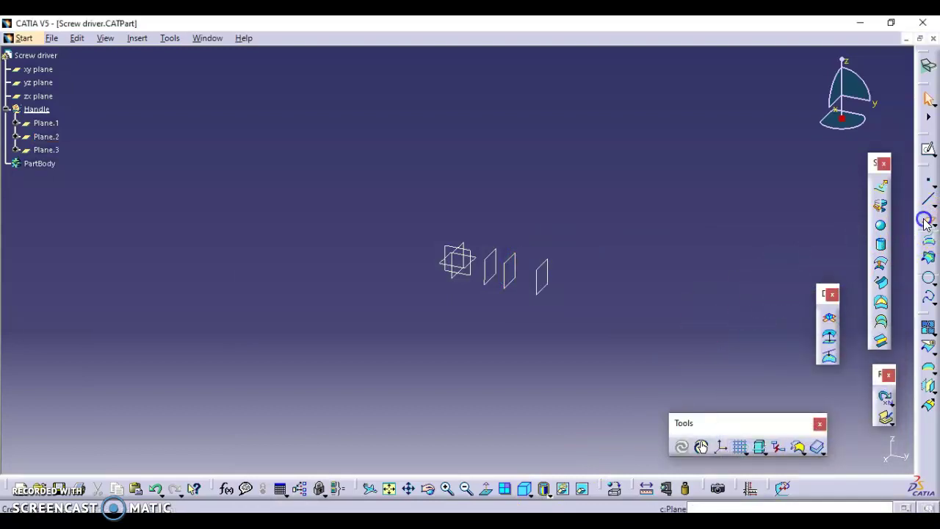
- Create a fourth plane offset 35 mm from Plane.3
{"action": "left_click", "coordinate": [924, 220]}
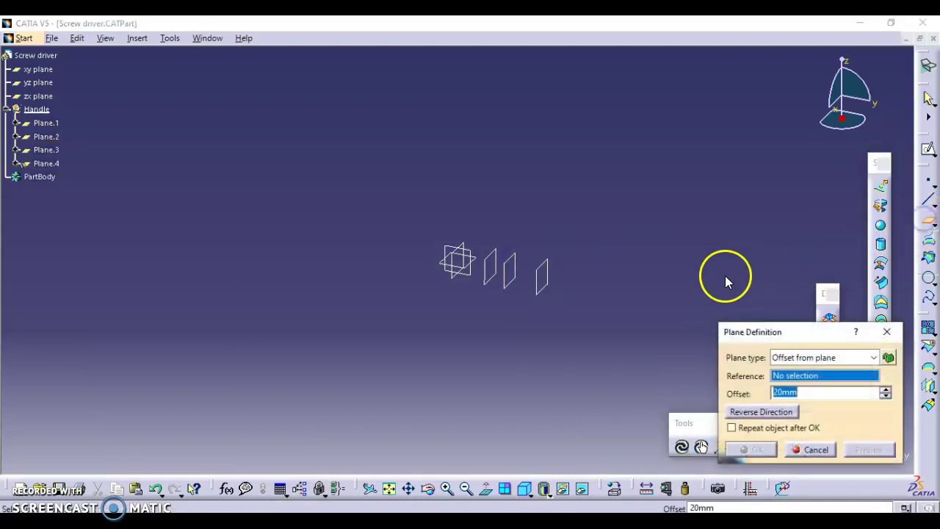
{"action": "left_click", "coordinate": [550, 268]}
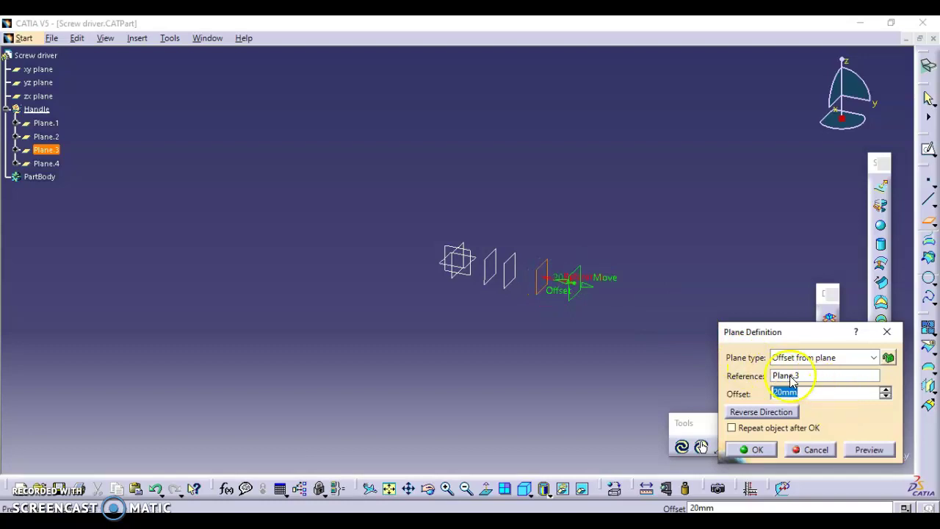
{"action": "left_click", "coordinate": [868, 449]}
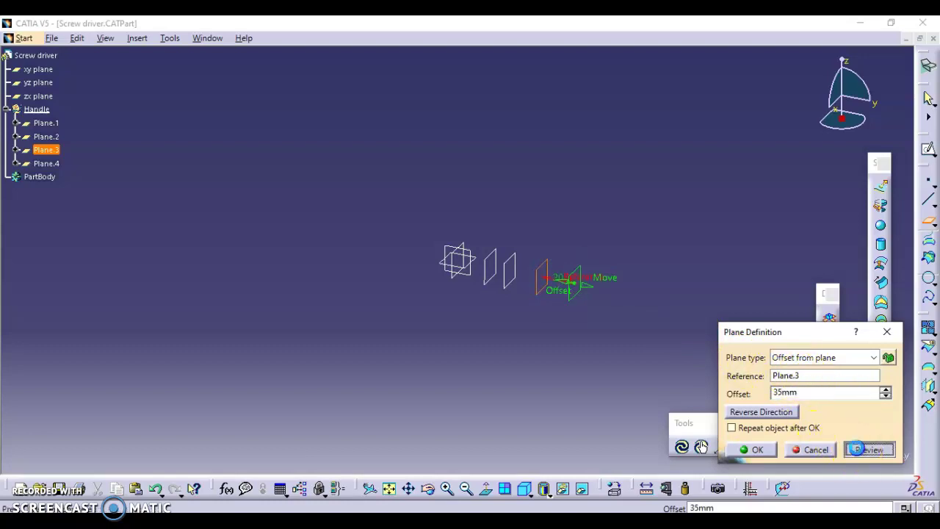
{"action": "left_click", "coordinate": [750, 449]}
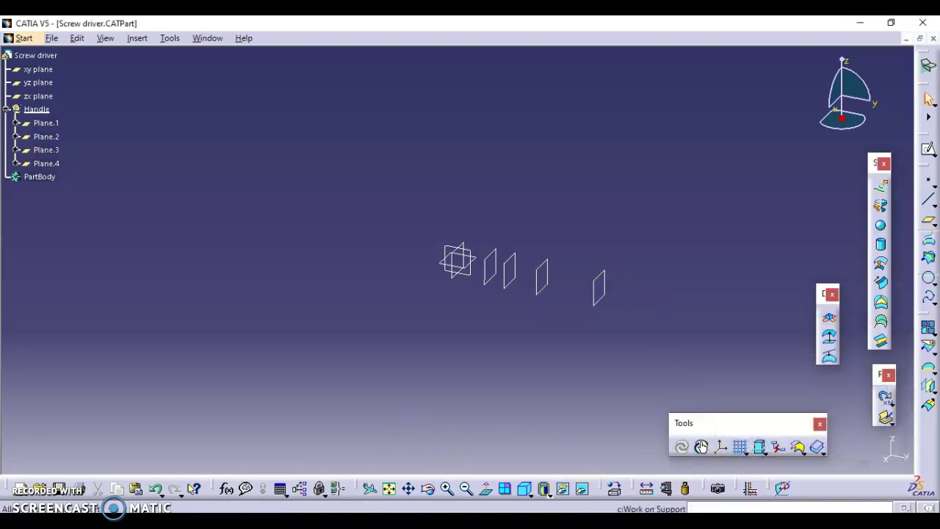
- Check the last offset in the PDF and create a fifth plane offset 11 mm from Plane.4
{"action": "key", "text": "alt+Tab"}
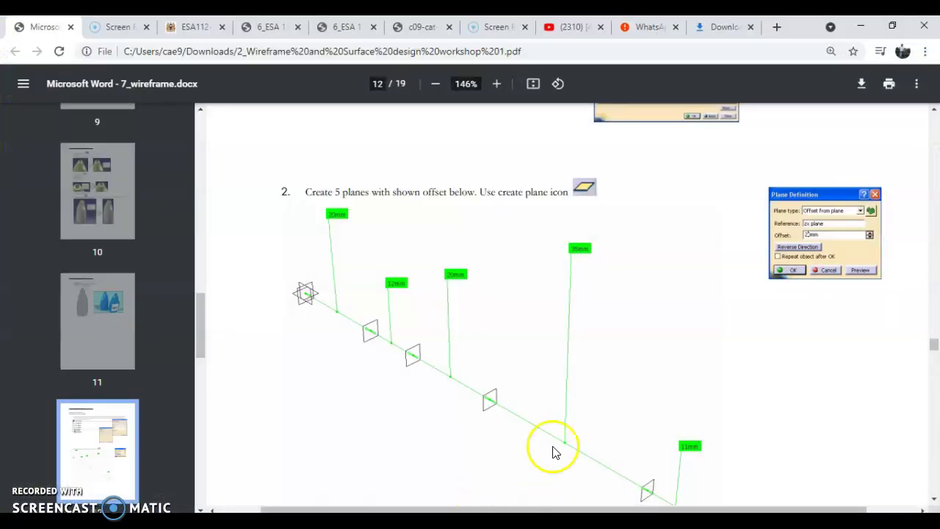
{"action": "scroll", "coordinate": [551, 449], "scroll_direction": "down", "scroll_amount": 3}
{"action": "key", "text": "alt+Tab"}
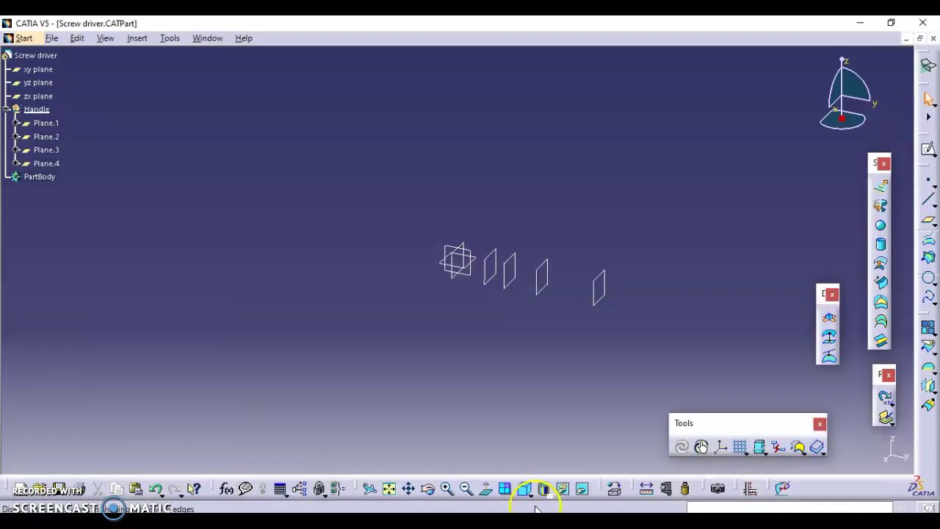
{"action": "left_click", "coordinate": [602, 276]}
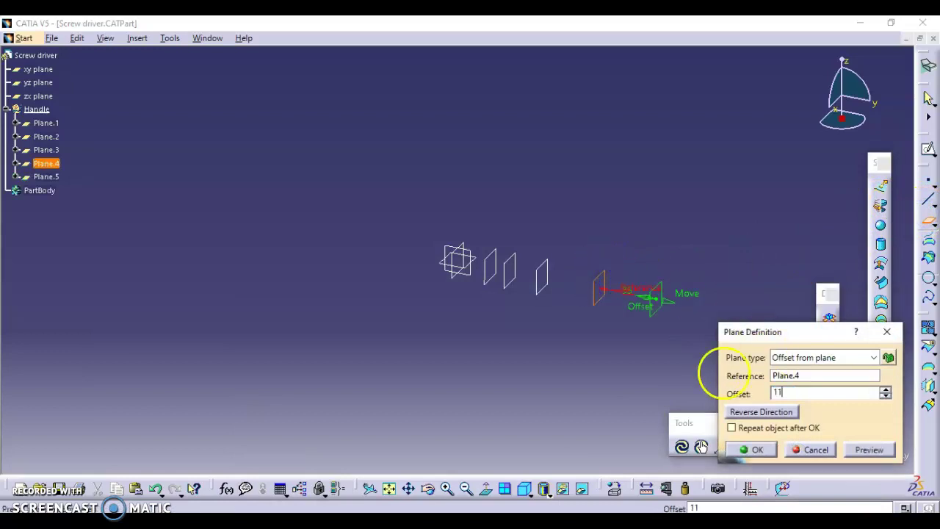
{"action": "left_click", "coordinate": [855, 456]}
{"action": "left_click", "coordinate": [751, 450]}
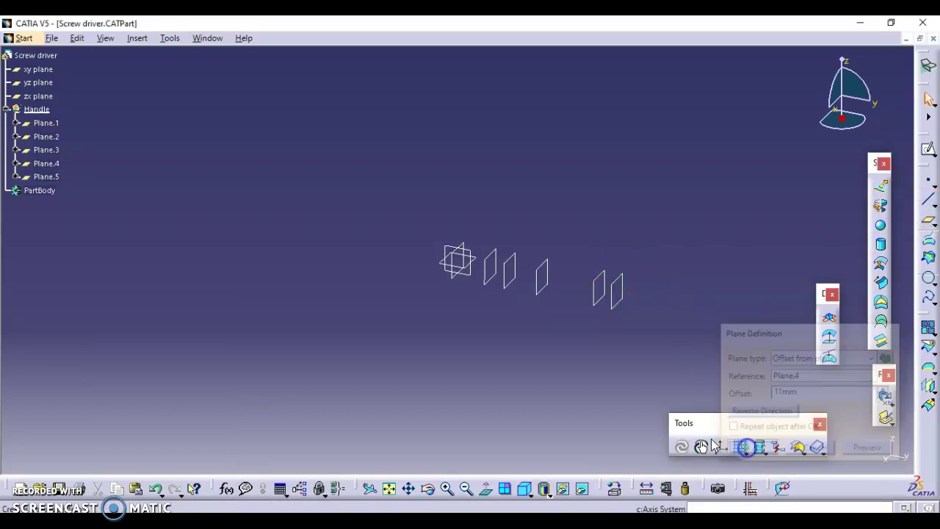
{"action": "left_click", "coordinate": [388, 489]}
{"action": "left_click", "coordinate": [389, 489]}
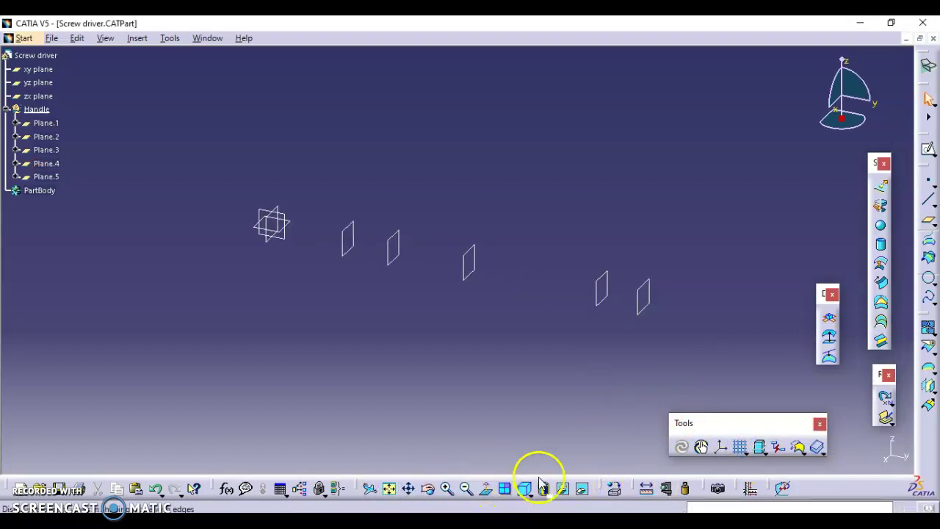
- Check the circle instructions in the PDF and start a Center and radius circle with a new center point at coordinates 0, 0, 0 mm
{"action": "key", "text": "alt+Tab"}
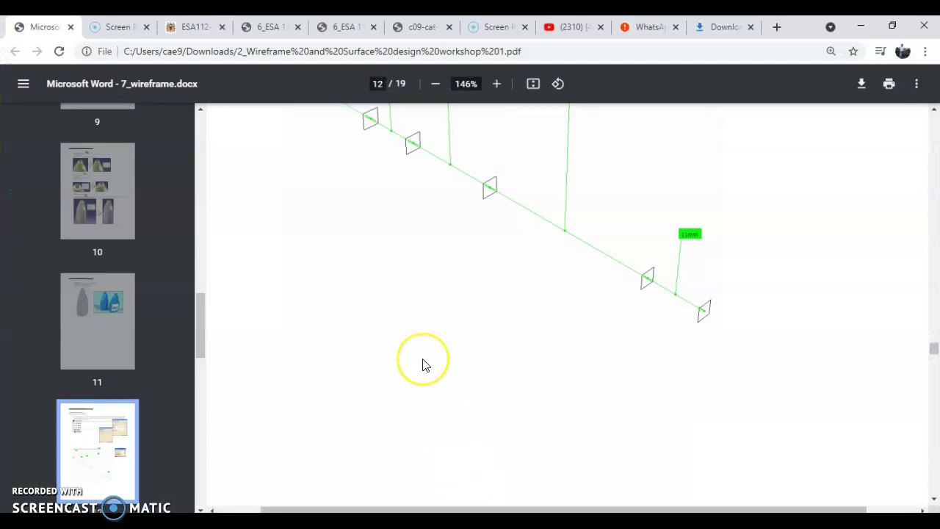
{"action": "scroll", "coordinate": [422, 365], "scroll_direction": "down", "scroll_amount": 5}
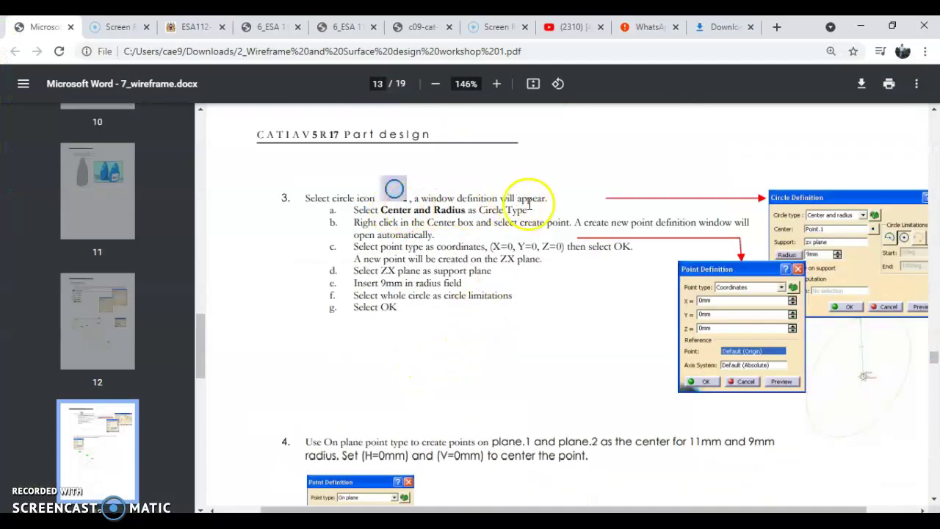
{"action": "scroll", "coordinate": [600, 279], "scroll_direction": "down", "scroll_amount": 2, "text": "ctrl"}
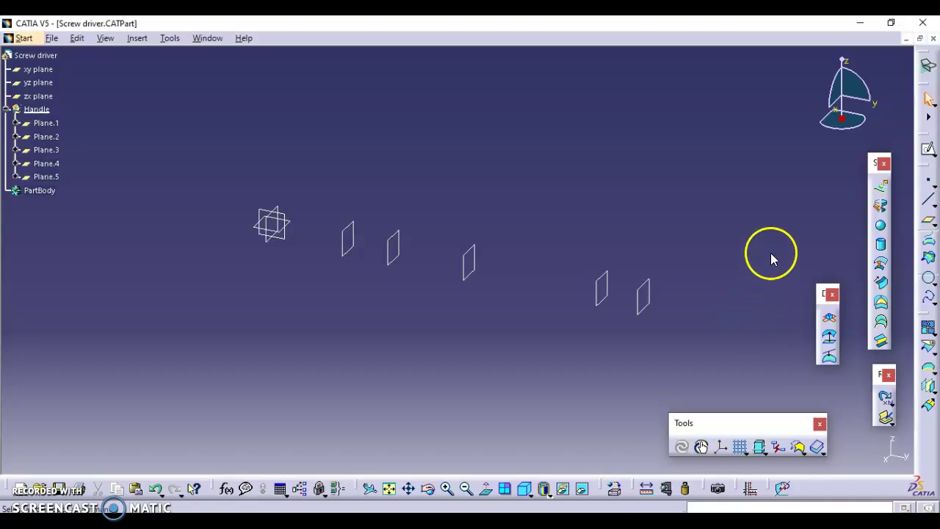
{"action": "left_click", "coordinate": [928, 278]}
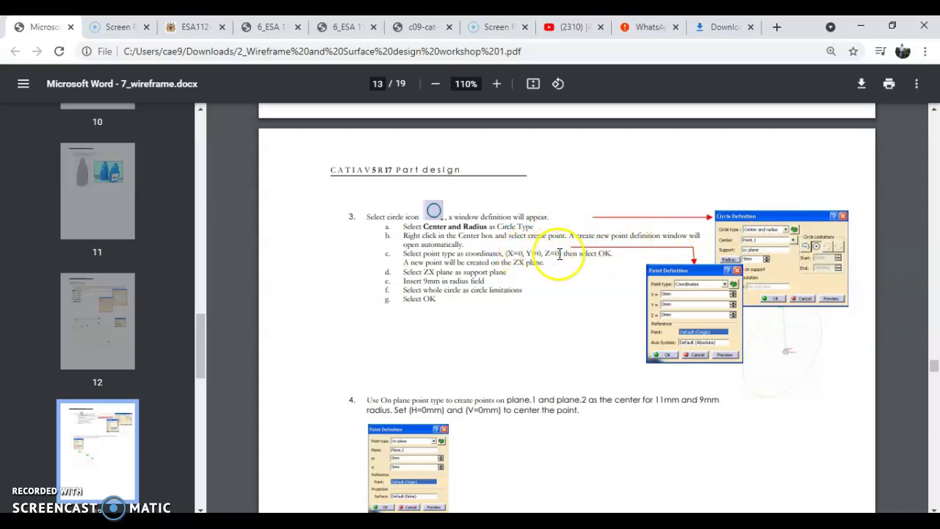
{"action": "key", "text": "alt+Tab"}
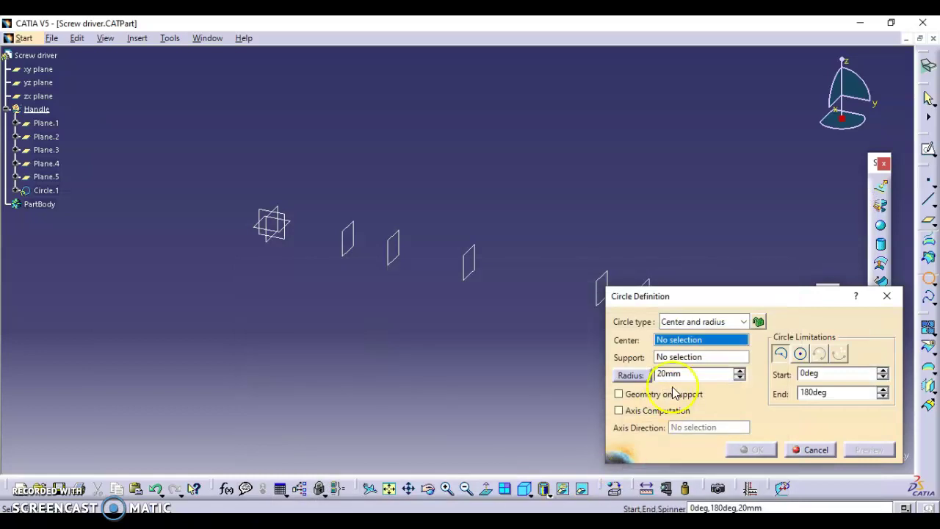
{"action": "left_click", "coordinate": [711, 342]}
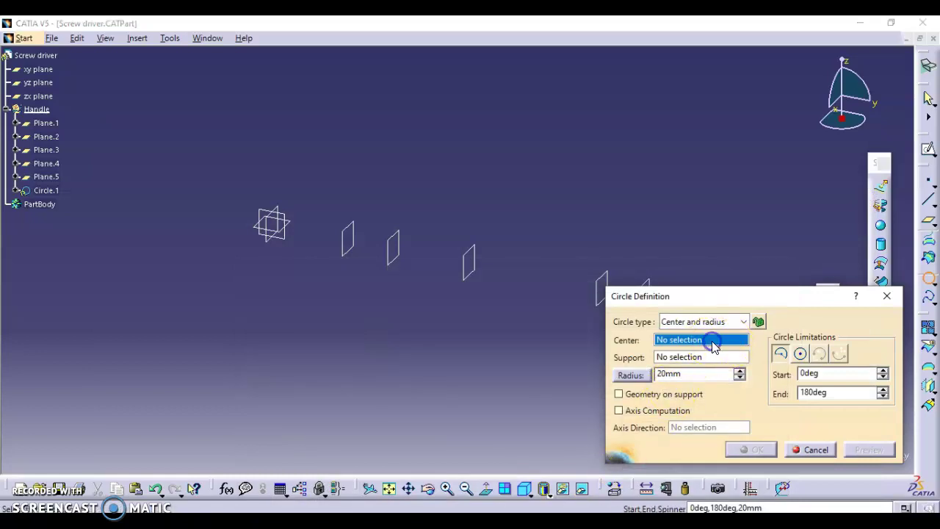
{"action": "right_click", "coordinate": [704, 346]}
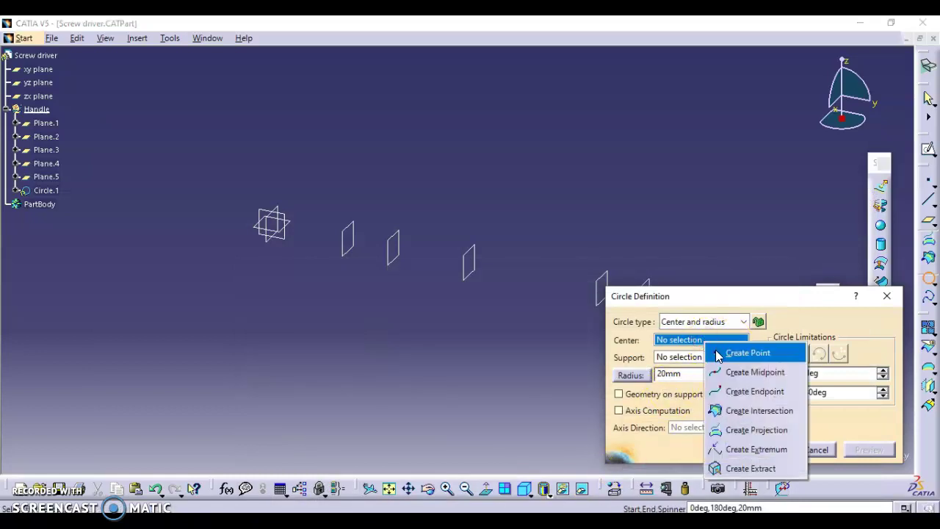
{"action": "left_click", "coordinate": [742, 353]}
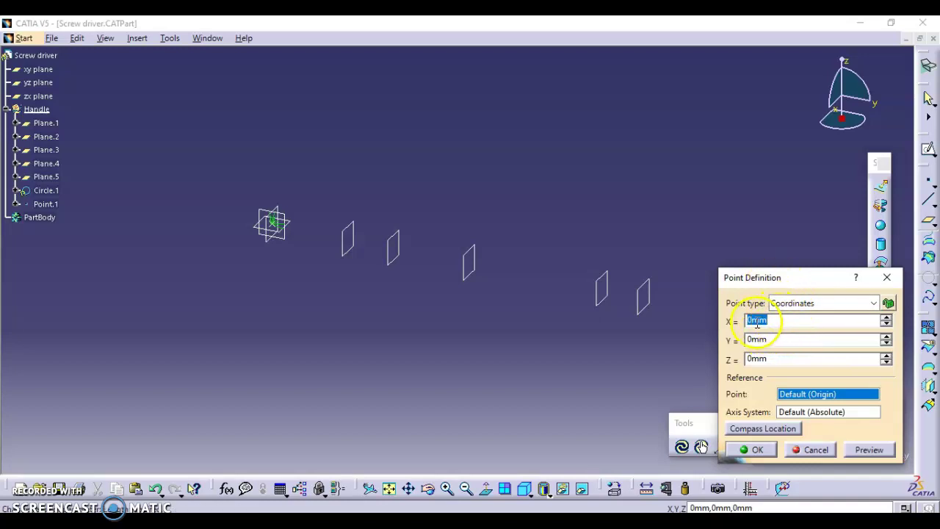
{"action": "left_click", "coordinate": [867, 449]}
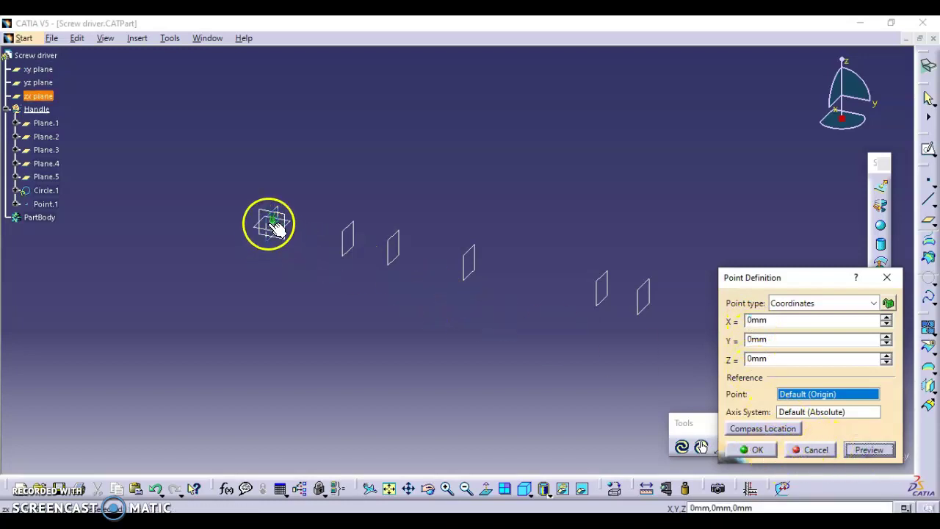
{"action": "left_click", "coordinate": [759, 449]}
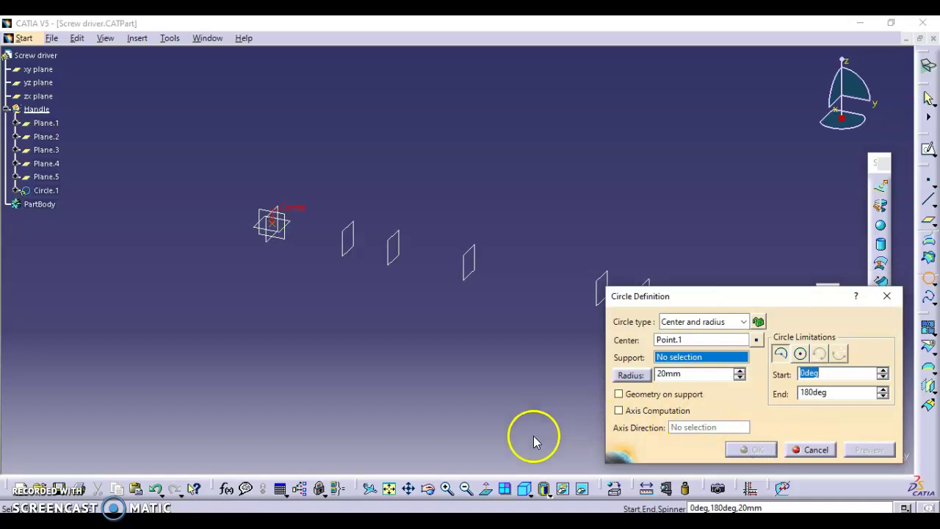
- Check the required support in the PDF and assign the zx plane as the circle's support
{"action": "key", "text": "alt+Tab"}
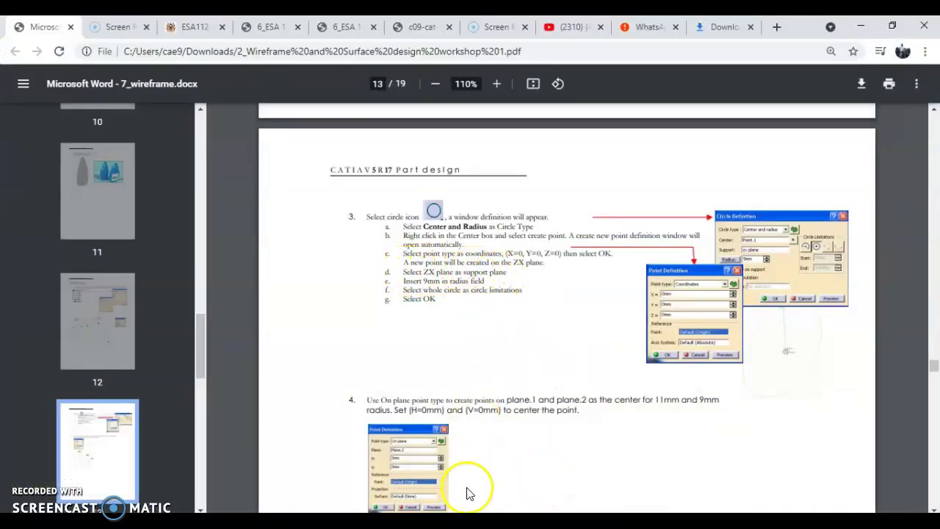
{"action": "key", "text": "alt+Tab"}
{"action": "left_click", "coordinate": [680, 358]}
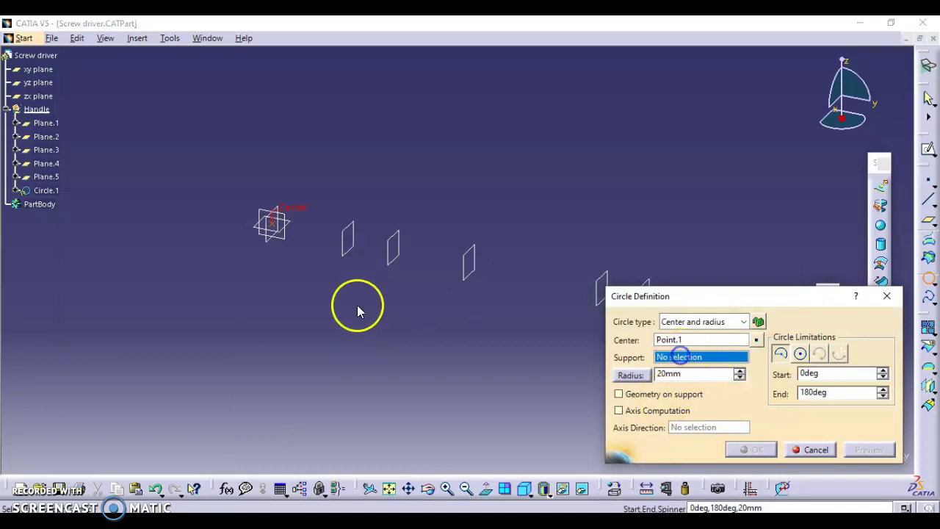
{"action": "left_click", "coordinate": [38, 96]}
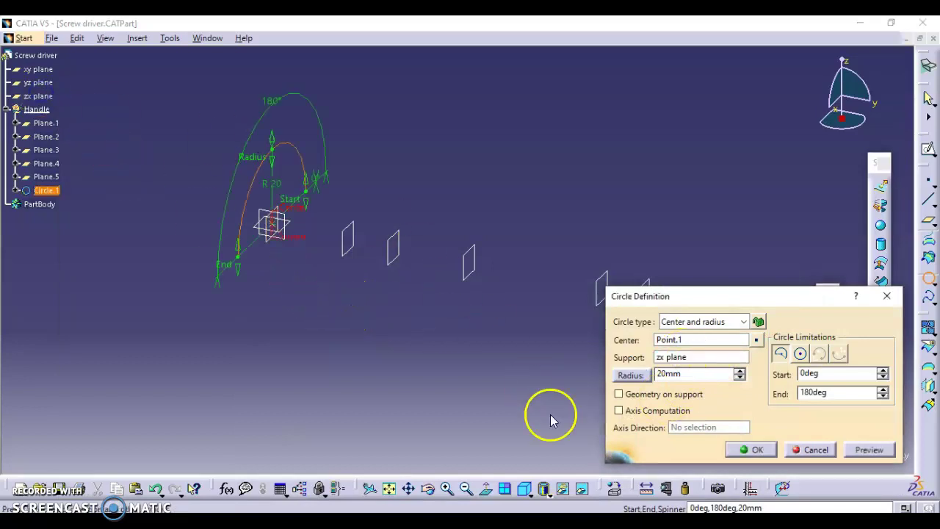
- Check the radius in the PDF and create the circle as a whole circle with a 9 mm radius
{"action": "key", "text": "alt+Tab"}
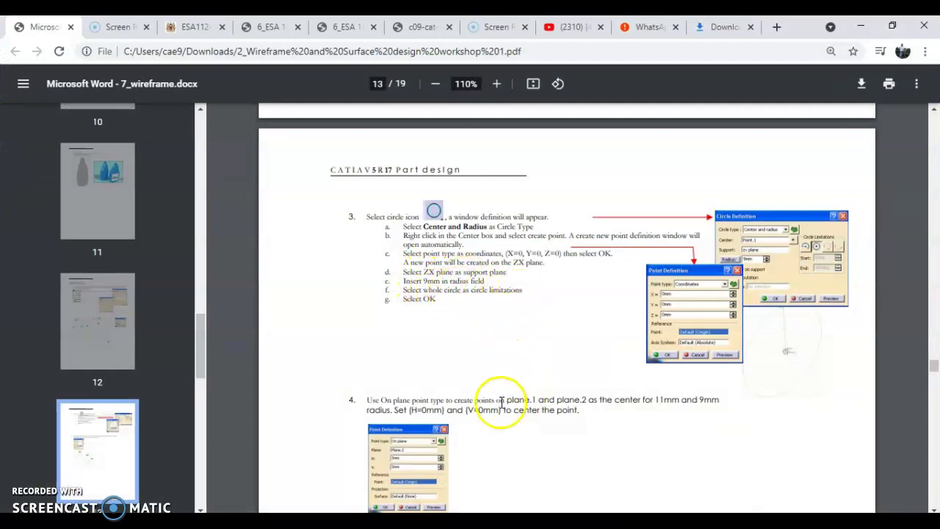
{"action": "key", "text": "alt+Tab"}
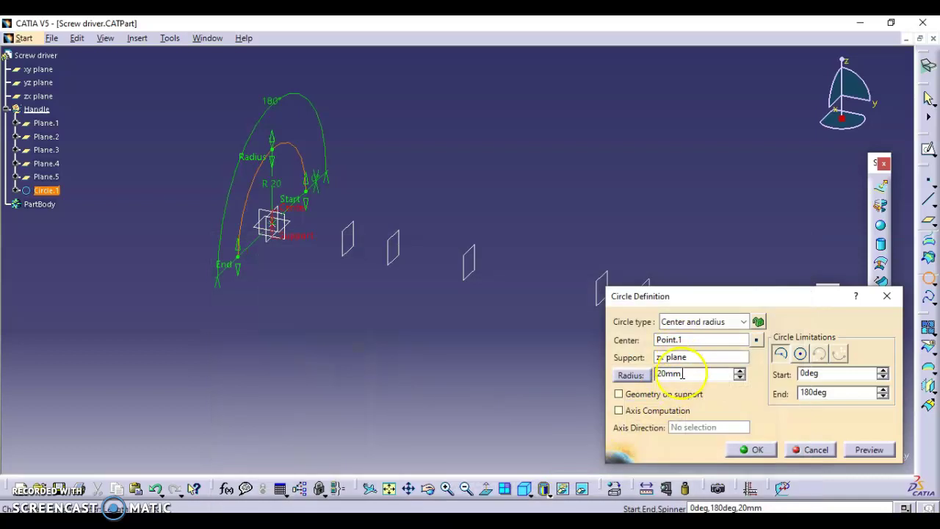
{"action": "left_click_drag", "start_coordinate": [682, 373], "coordinate": [637, 374]}
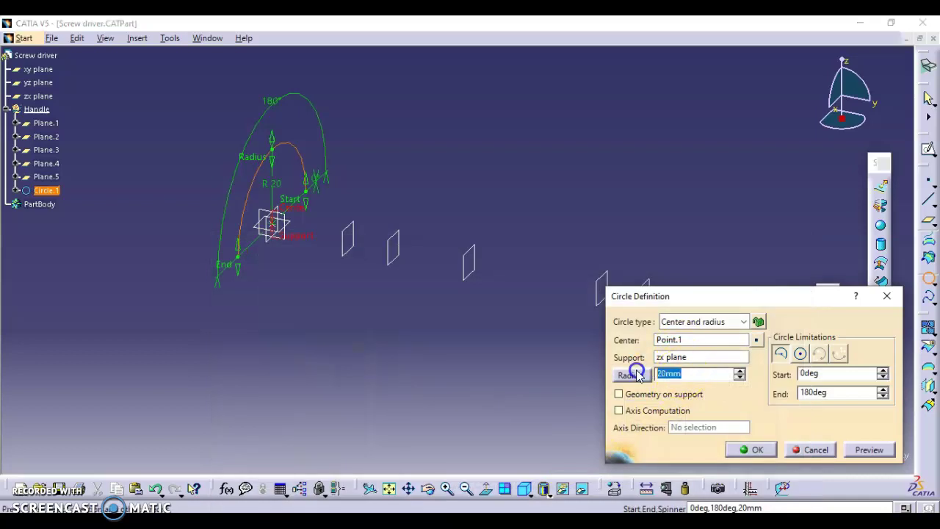
{"action": "left_click", "coordinate": [800, 353]}
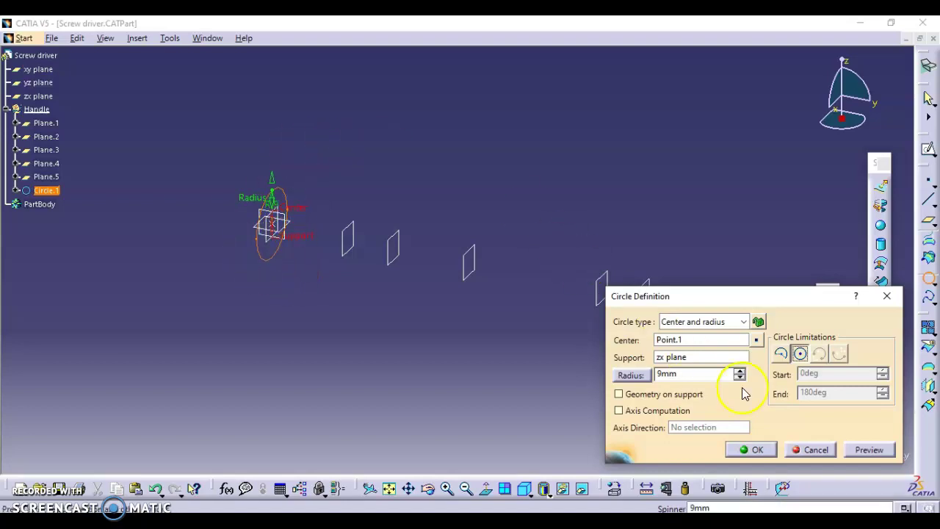
{"action": "left_click", "coordinate": [871, 450]}
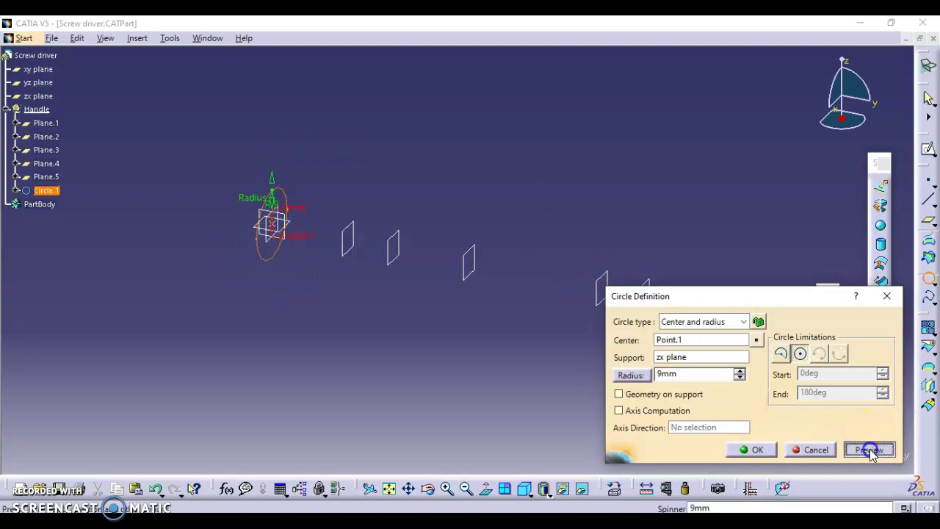
{"action": "left_click", "coordinate": [757, 450]}
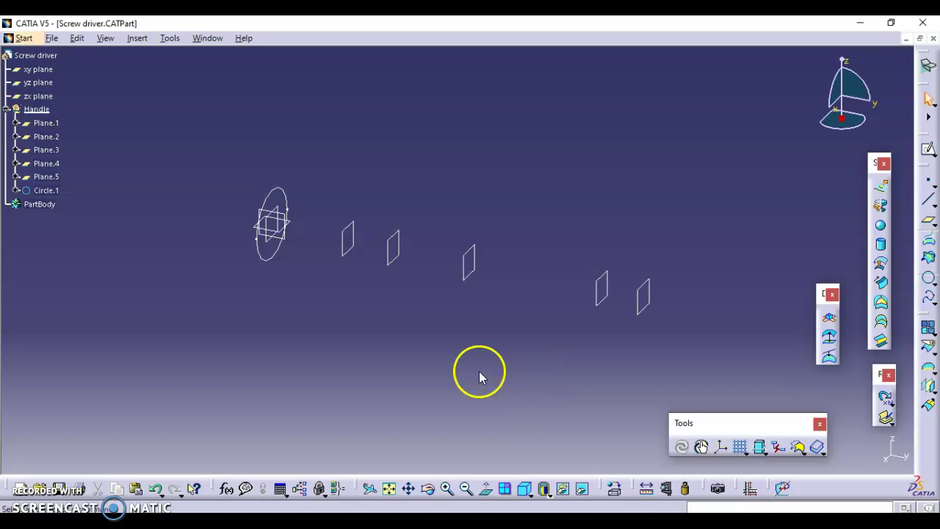
- Read step 4 of the workshop PDF for the center points and radii of the circles on Plane.1 and Plane.2
{"action": "key", "text": "alt+Tab"}
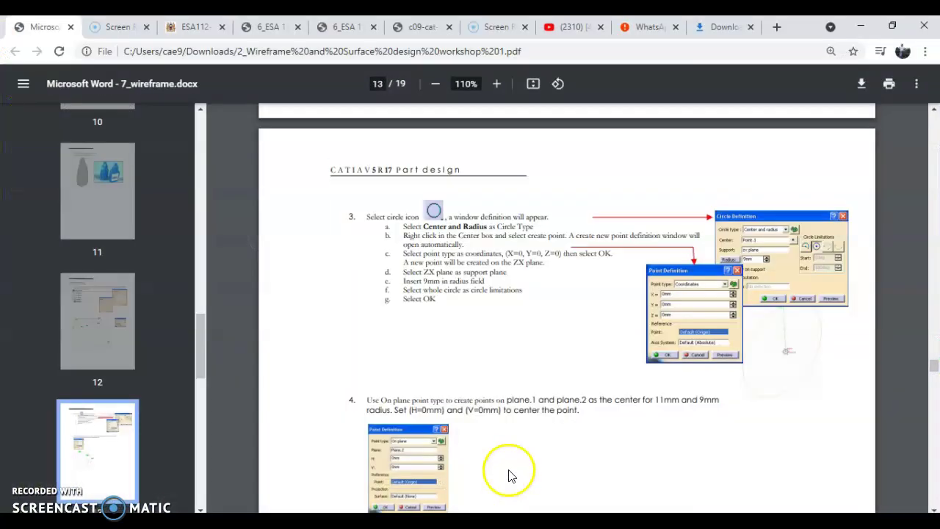
{"action": "scroll", "coordinate": [547, 376], "scroll_direction": "down", "scroll_amount": 3}
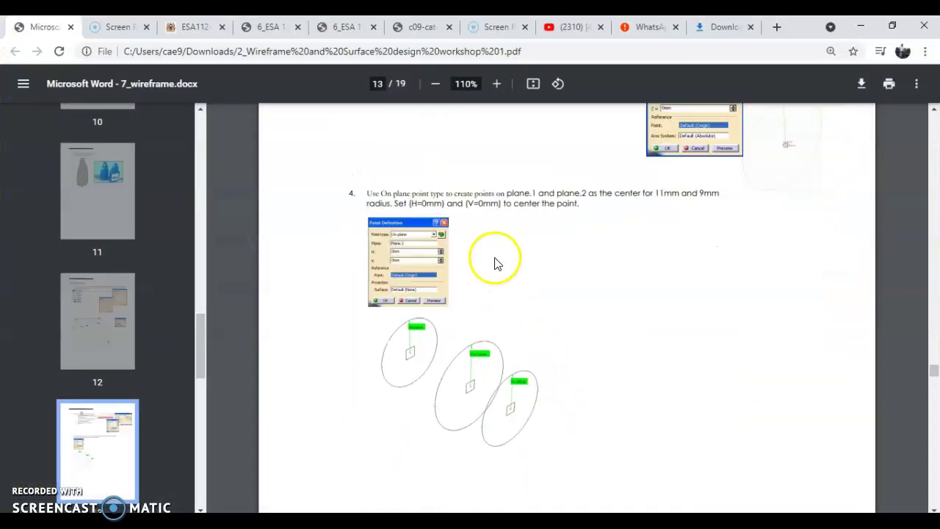
{"action": "scroll", "coordinate": [495, 262], "scroll_direction": "up", "scroll_amount": 1}
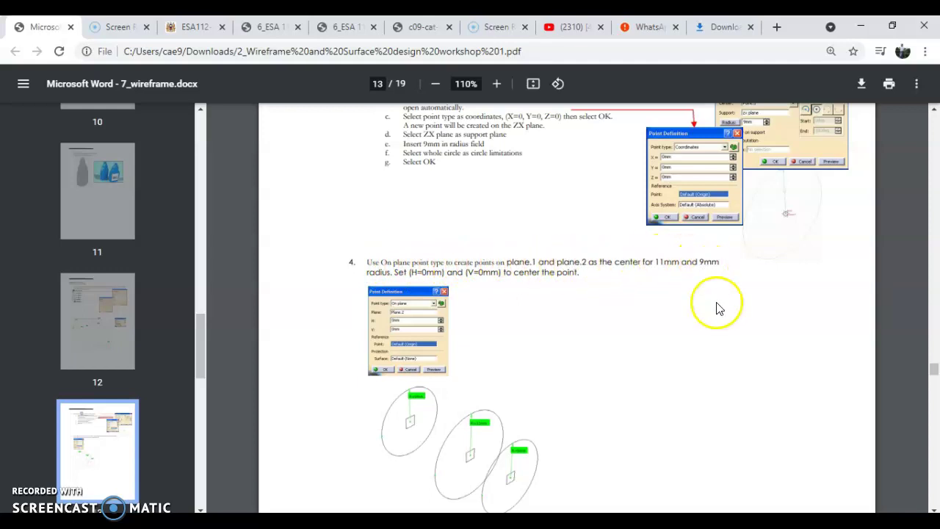
{"action": "scroll", "coordinate": [715, 316], "scroll_direction": "down", "scroll_amount": 1}
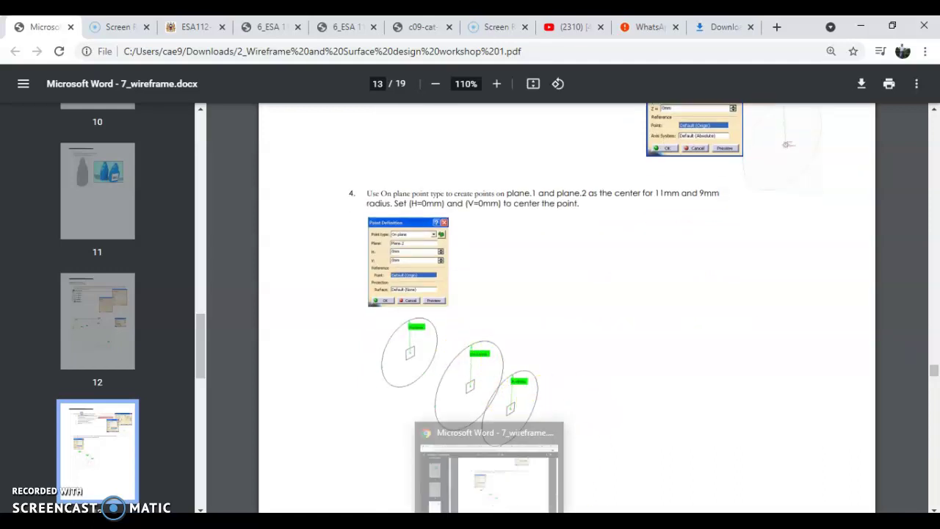
{"action": "left_click", "coordinate": [489, 522]}
{"action": "left_click", "coordinate": [707, 314]}
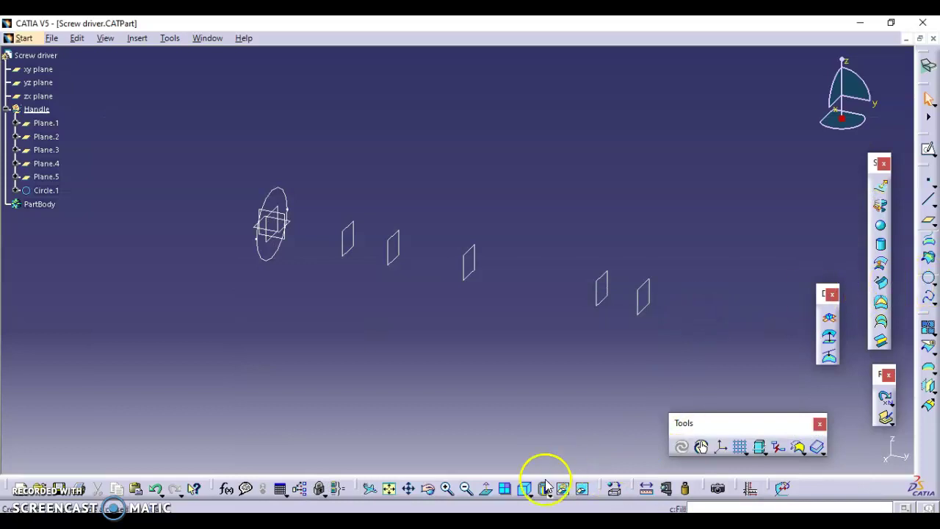
{"action": "key", "text": "alt+Tab"}
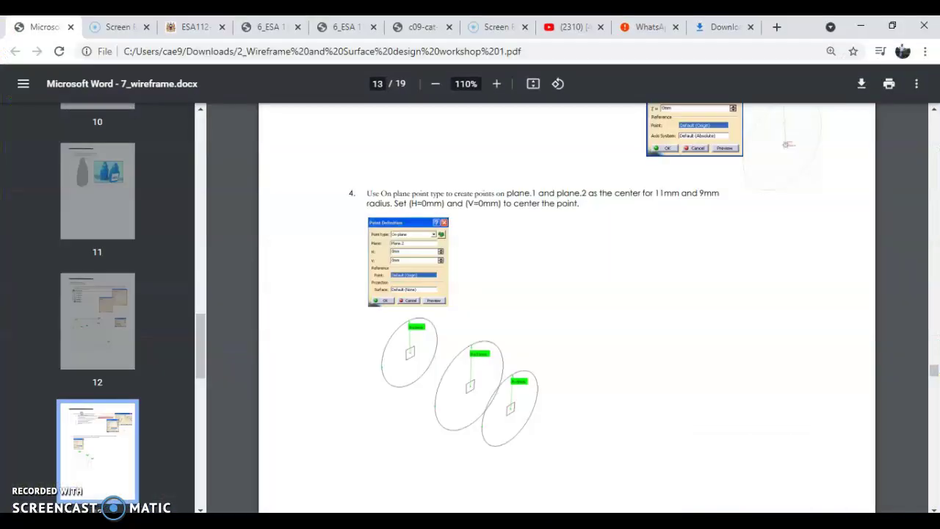
{"action": "key", "text": "alt+Tab"}
- Start a second Center and radius circle with a new center point at coordinates 0, 0, 0 mm and Plane.1 as support
{"action": "left_click", "coordinate": [926, 276]}
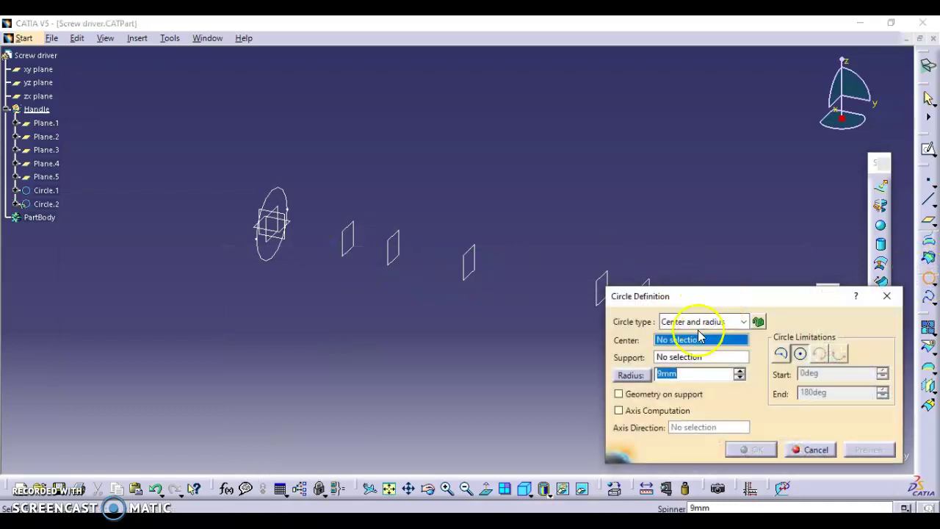
{"action": "right_click", "coordinate": [675, 343]}
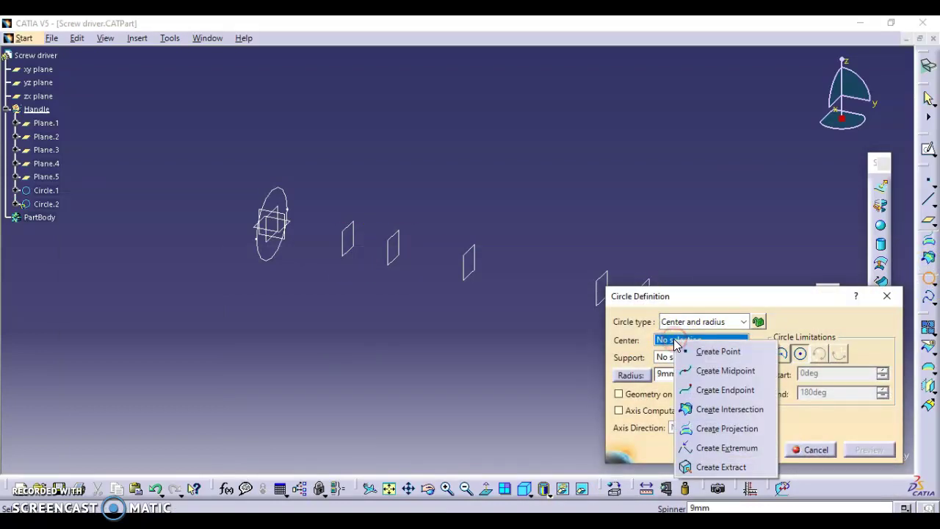
{"action": "left_click", "coordinate": [734, 350]}
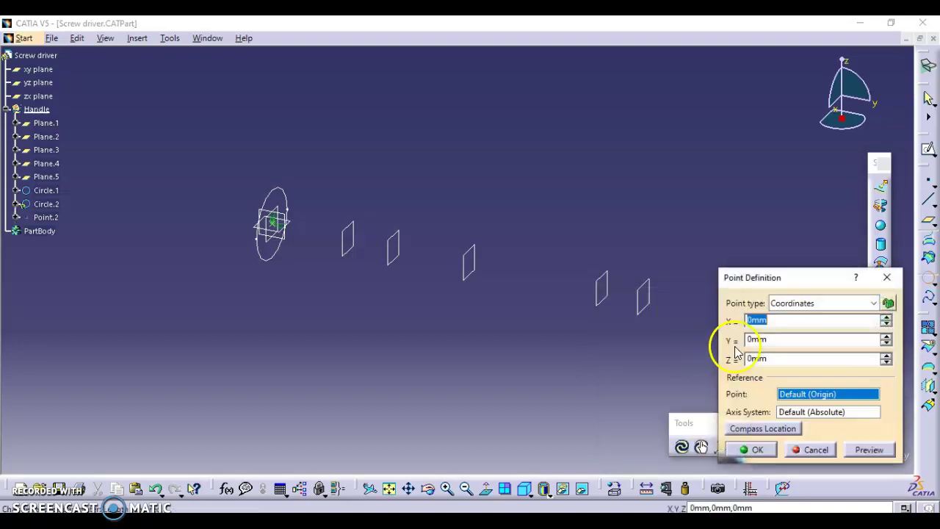
{"action": "left_click", "coordinate": [753, 449]}
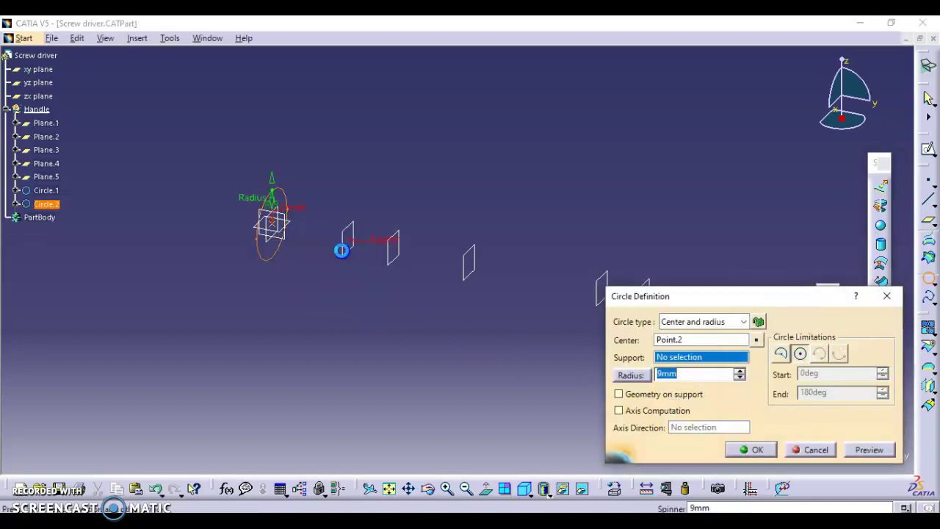
{"action": "left_click", "coordinate": [342, 249]}
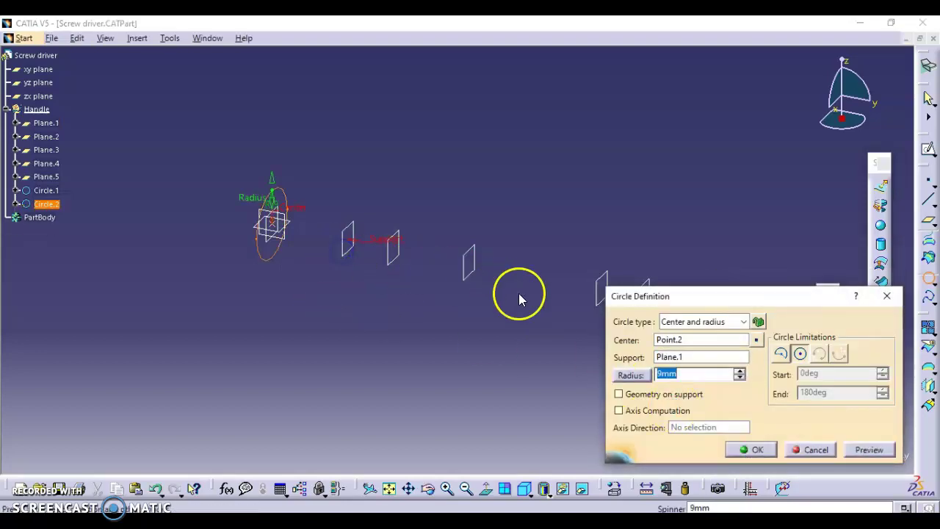
{"action": "left_click", "coordinate": [694, 360]}
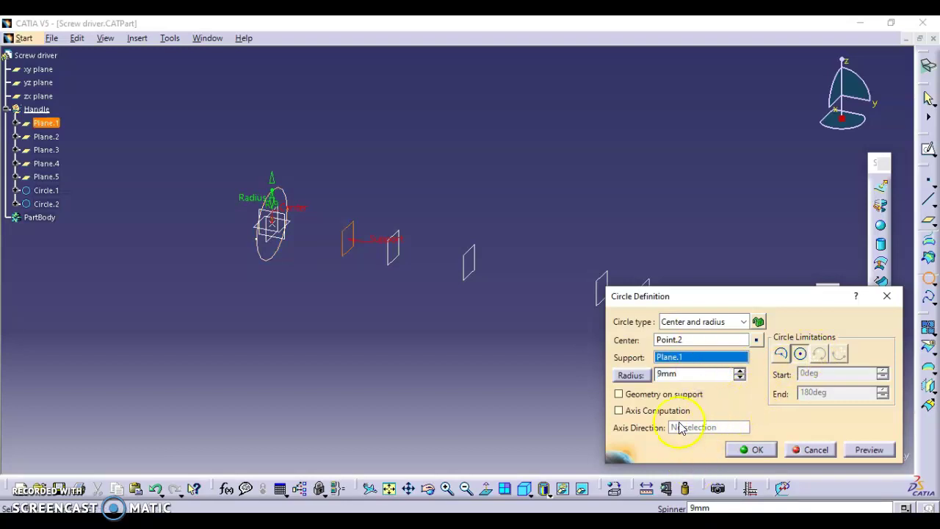
- Check the radius in the PDF, set the second circle's radius to 11 mm and inspect its preview relative to Plane.1
{"action": "left_click", "coordinate": [682, 376]}
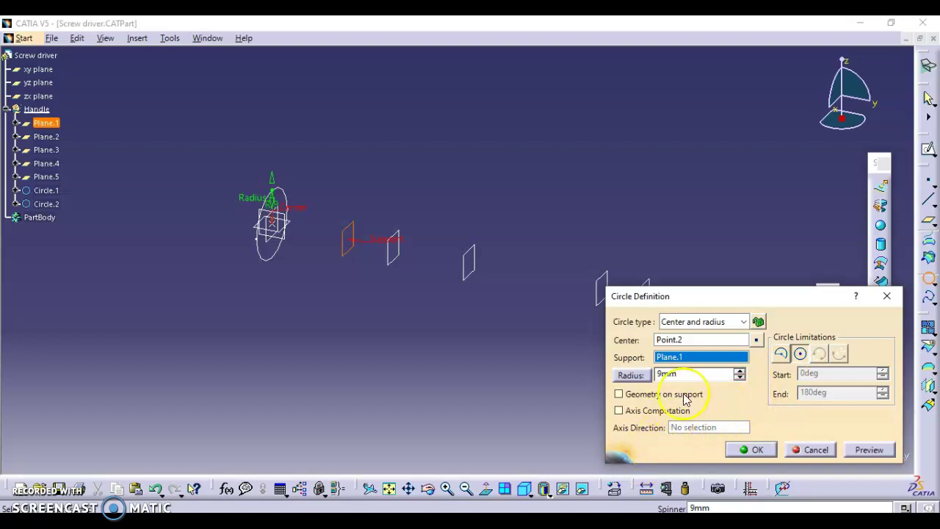
{"action": "key", "text": "alt+Tab"}
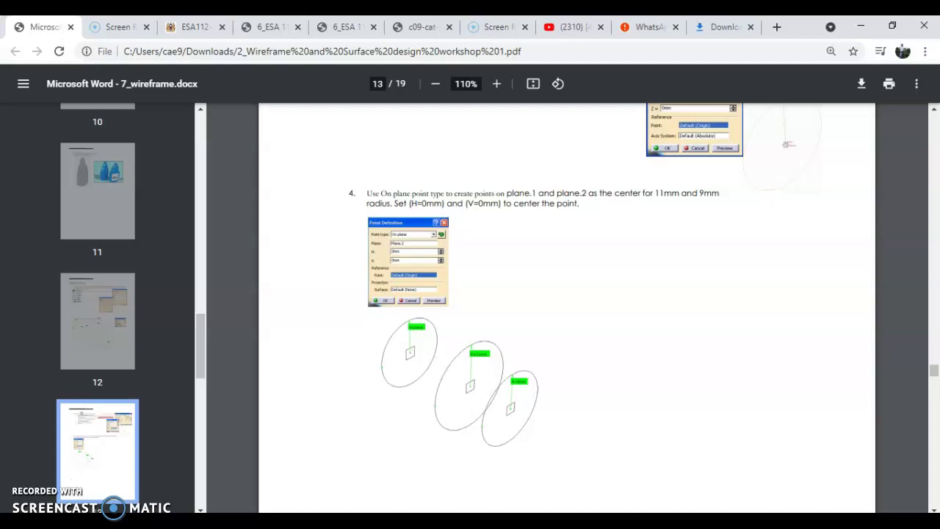
{"action": "key", "text": "alt+Tab"}
{"action": "left_click_drag", "start_coordinate": [709, 374], "coordinate": [640, 374]}
{"action": "key", "text": "Return"}
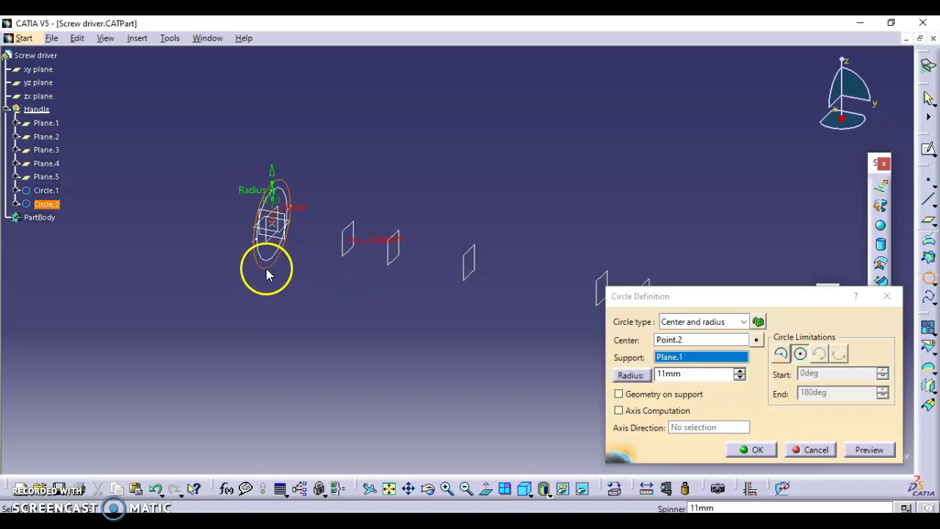
{"action": "middle_click_drag", "start_coordinate": [308, 316], "coordinate": [293, 299]}
{"action": "middle_click_drag", "start_coordinate": [306, 229], "coordinate": [369, 234]}
{"action": "middle_click_drag", "start_coordinate": [460, 312], "coordinate": [498, 260]}
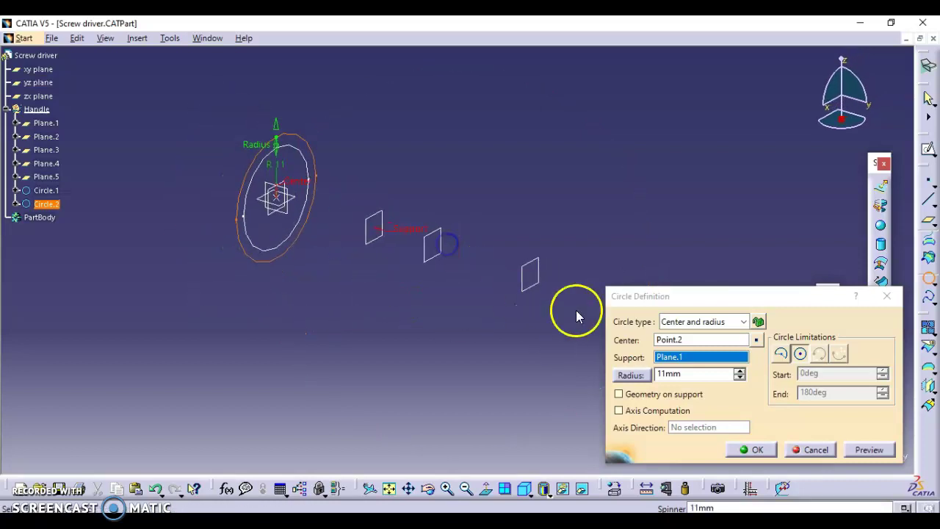
- Enable Geometry on support for the 11 mm radius circle on Plane.1 and create it
{"action": "left_click", "coordinate": [619, 394]}
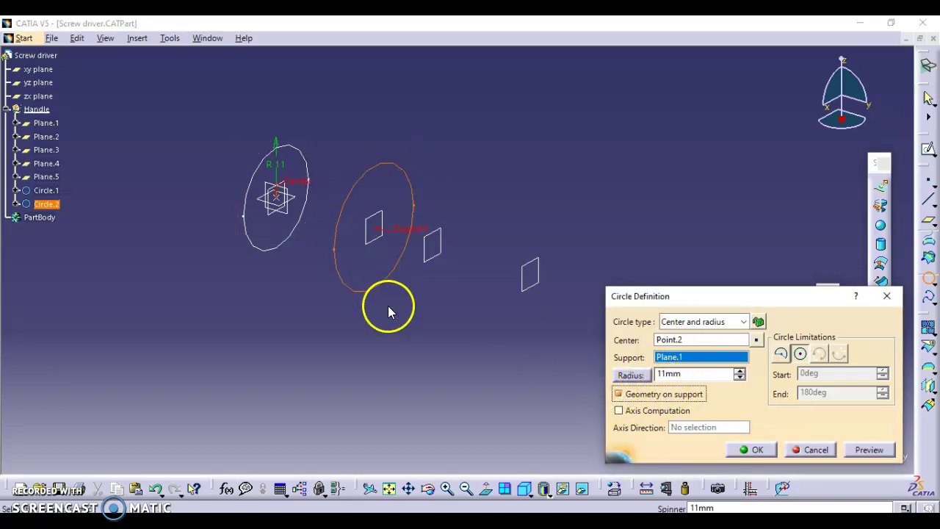
{"action": "left_click", "coordinate": [757, 450]}
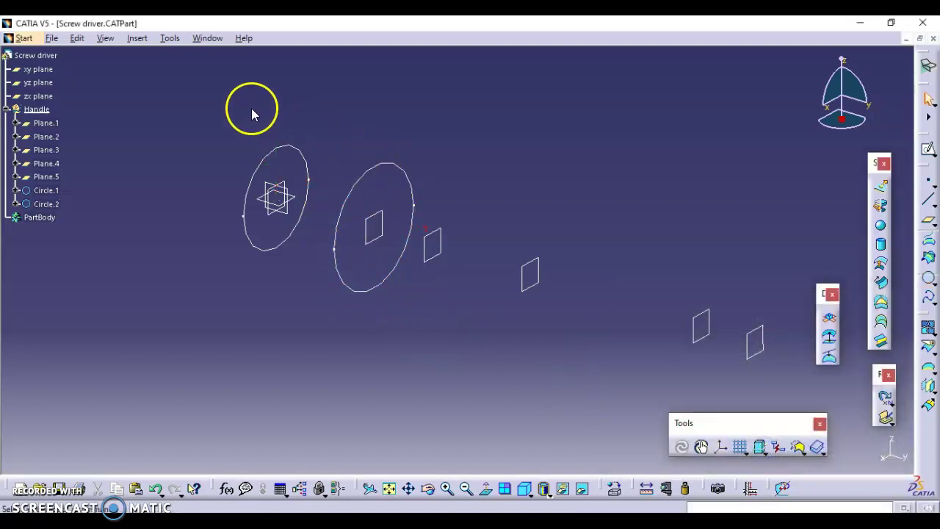
- Set the display performance options to fixed 3D and 2D accuracy of 0.01 and static and moving level of detail of 0
{"action": "left_click", "coordinate": [171, 38]}
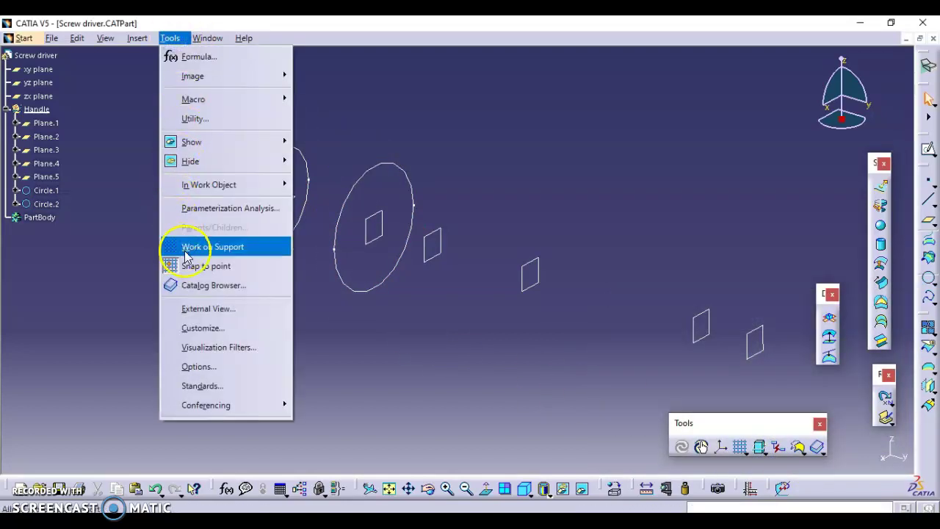
{"action": "left_click", "coordinate": [198, 366]}
{"action": "left_click_drag", "start_coordinate": [524, 50], "coordinate": [616, 53]}
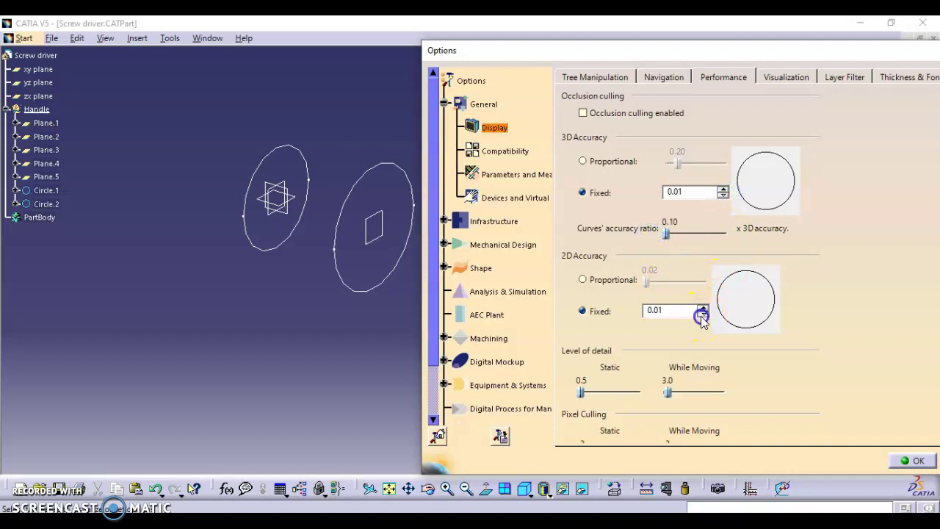
{"action": "left_click_drag", "start_coordinate": [667, 391], "coordinate": [664, 389]}
{"action": "left_click_drag", "start_coordinate": [599, 398], "coordinate": [558, 397]}
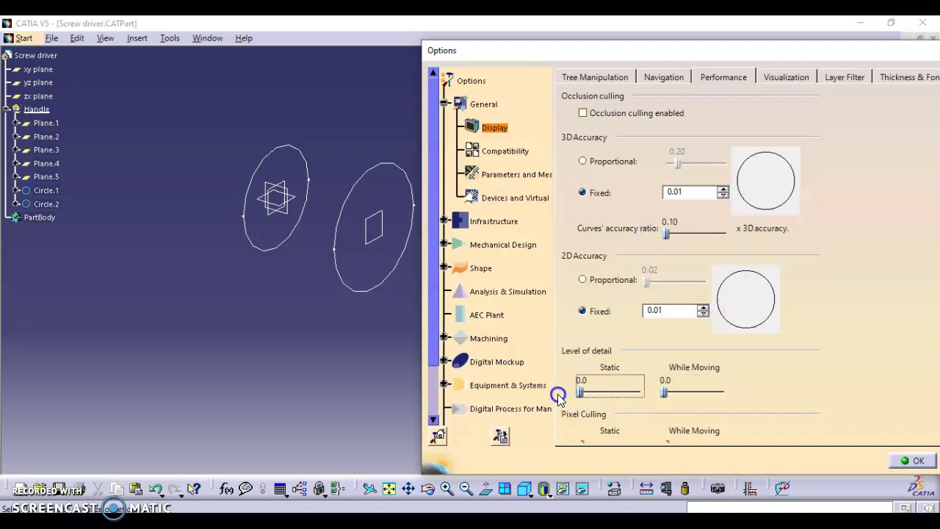
{"action": "left_click", "coordinate": [893, 463]}
{"action": "left_click", "coordinate": [351, 283]}
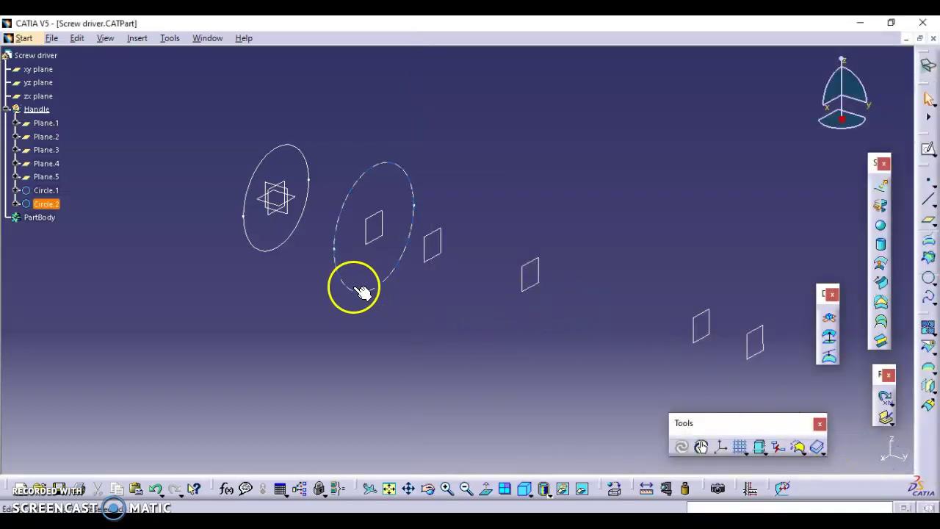
{"action": "left_click", "coordinate": [499, 161]}
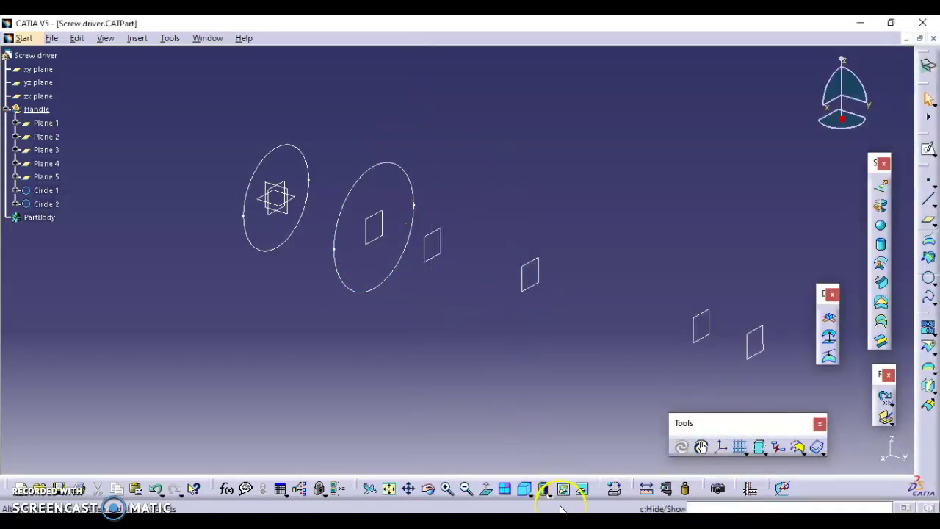
- Check step 4 in the PDF and start a third Center and radius circle with a new center point at 0, 0, 0 mm and Plane.2 as support
{"action": "key", "text": "alt+Tab"}
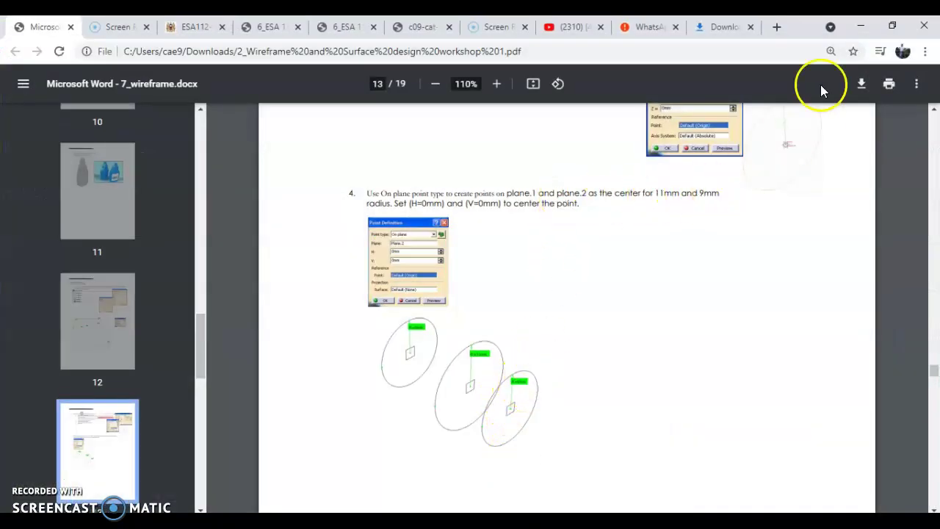
{"action": "left_click", "coordinate": [860, 27]}
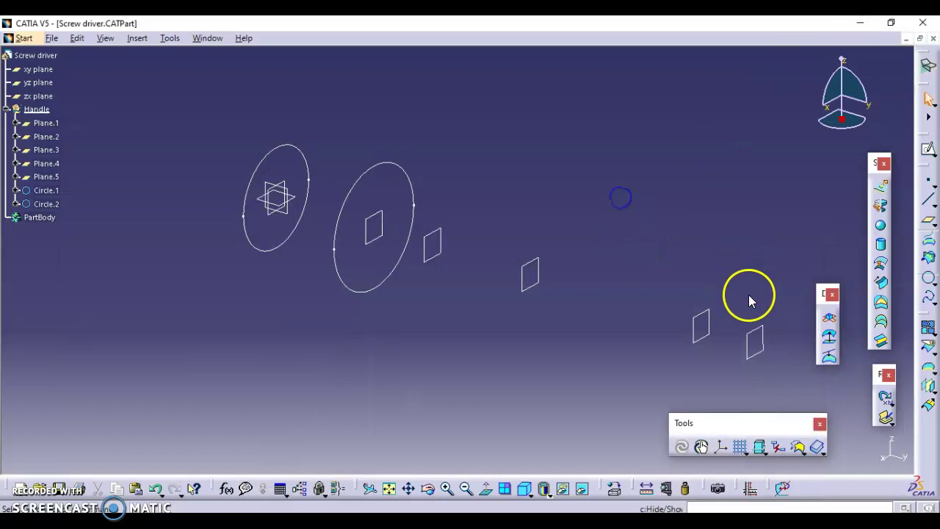
{"action": "left_click", "coordinate": [928, 279]}
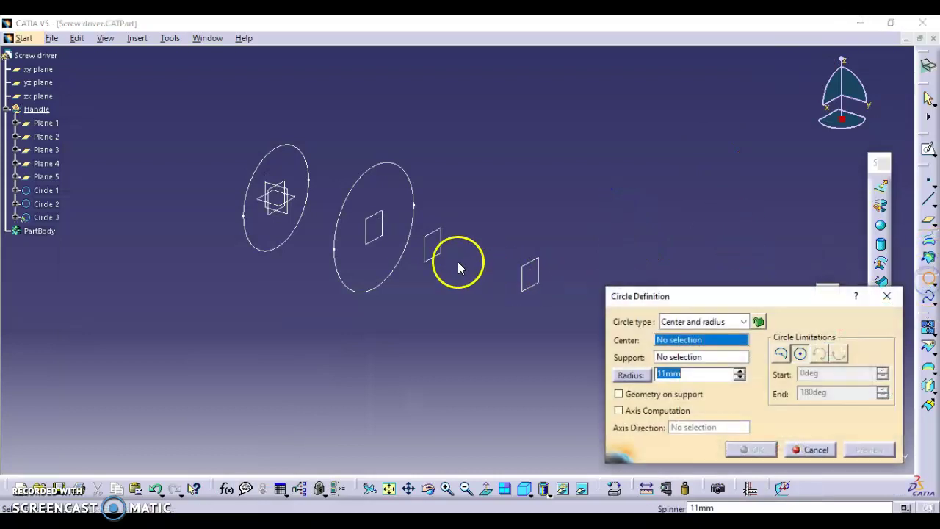
{"action": "right_click", "coordinate": [678, 343]}
{"action": "left_click", "coordinate": [680, 351]}
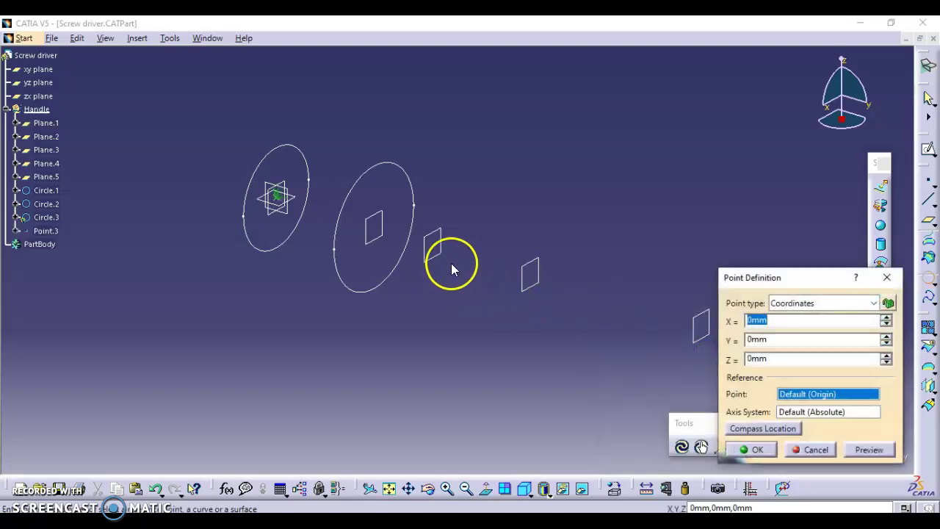
{"action": "left_click", "coordinate": [750, 450]}
{"action": "left_click", "coordinate": [698, 370]}
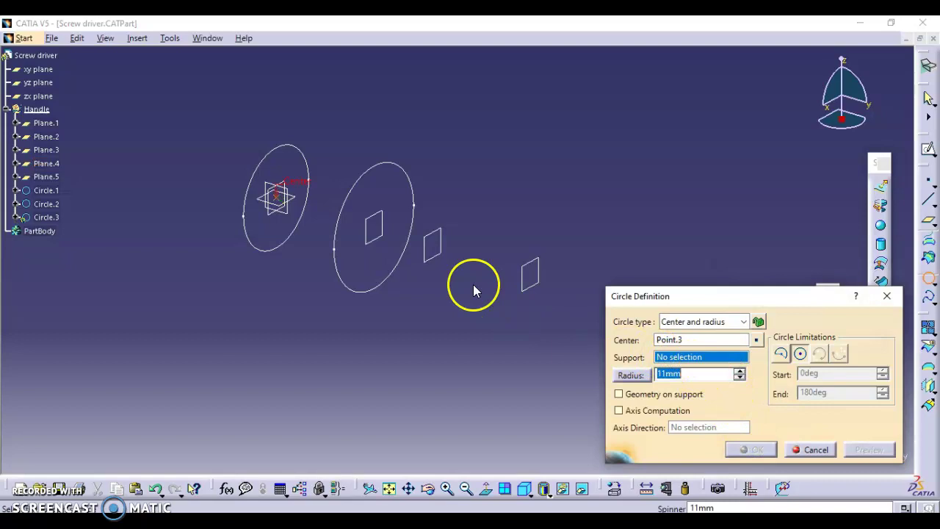
{"action": "left_click", "coordinate": [432, 256]}
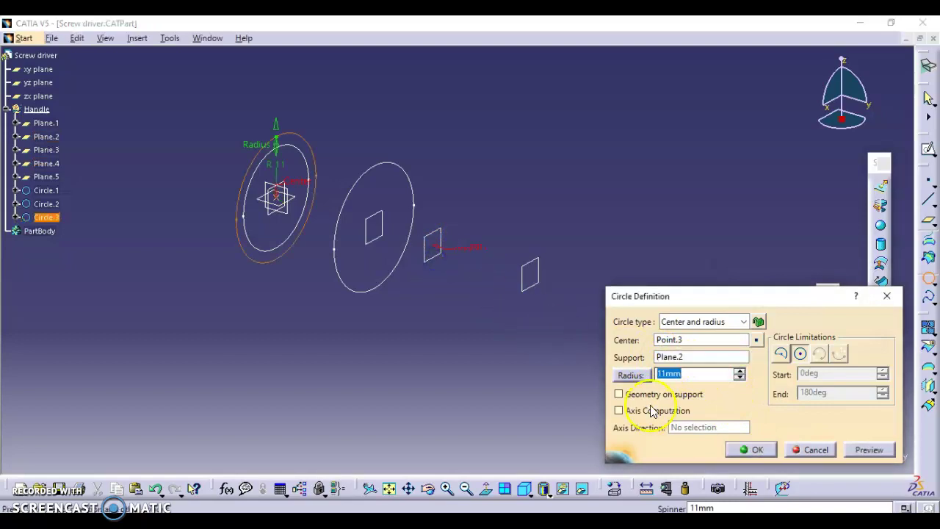
- Enable Geometry on support for the third circle, set its radius to 9 mm, check it against the PDF and create the circle
{"action": "left_click", "coordinate": [637, 395]}
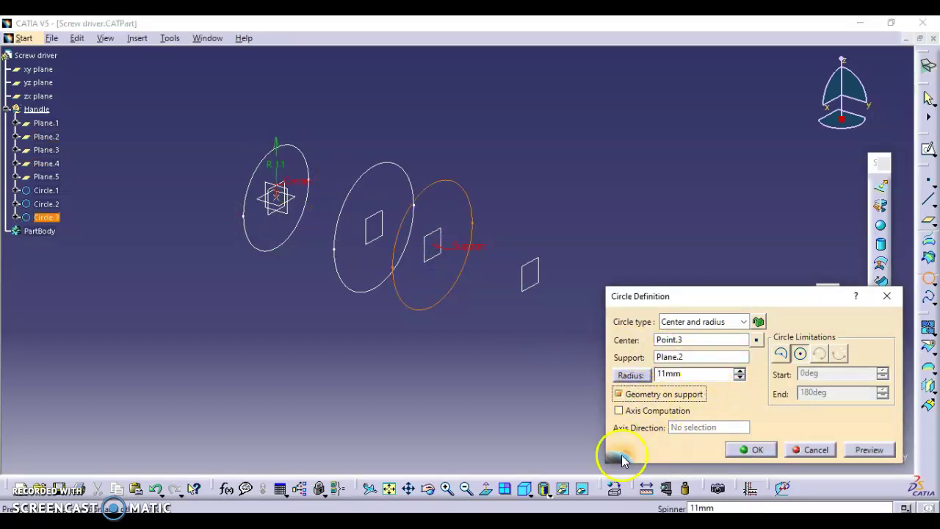
{"action": "left_click", "coordinate": [625, 371]}
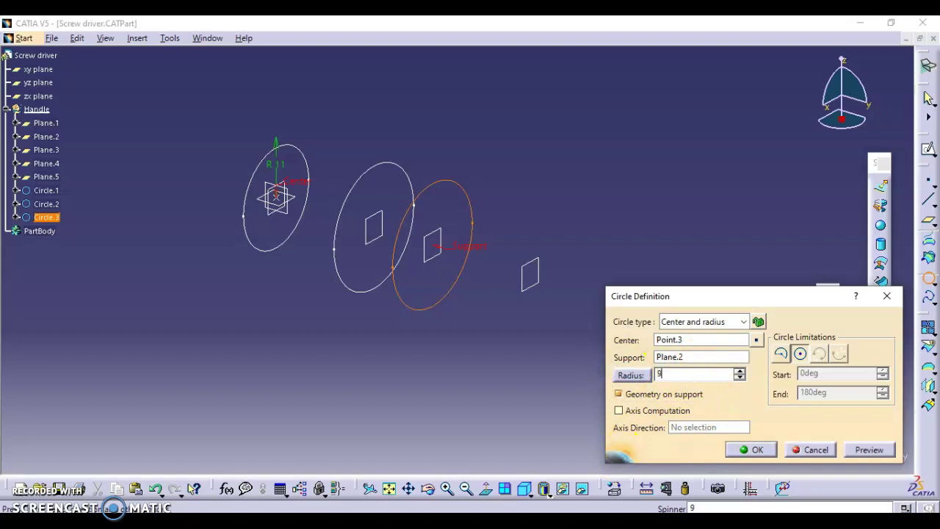
{"action": "left_click", "coordinate": [569, 402]}
{"action": "key", "text": "alt+Tab"}
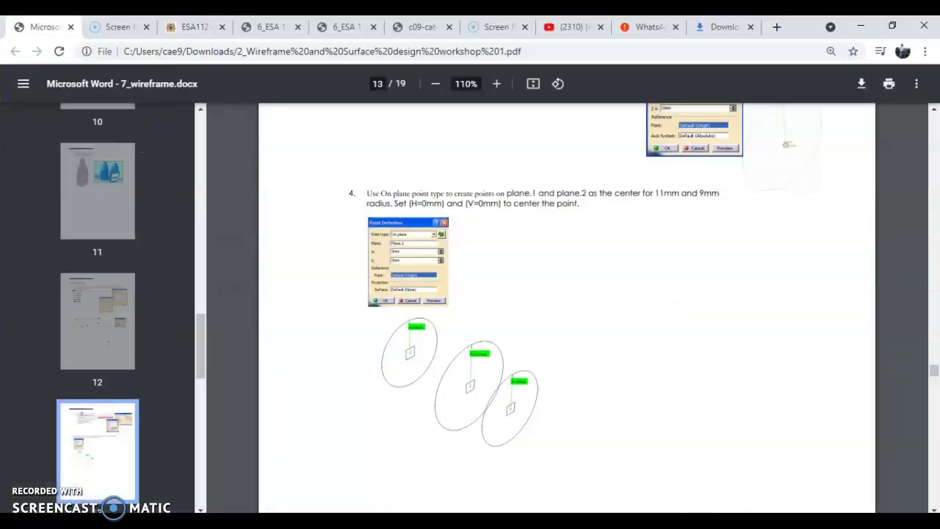
{"action": "key", "text": "alt+Tab"}
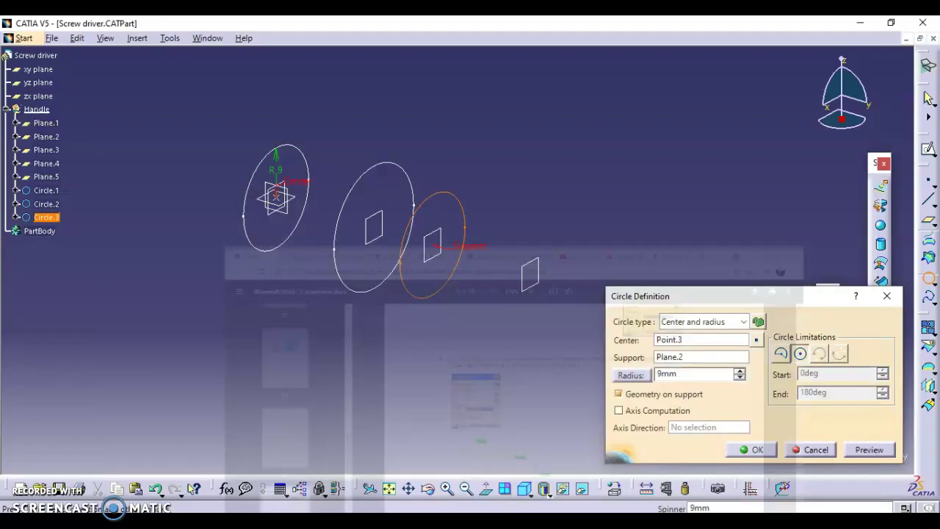
{"action": "left_click", "coordinate": [761, 449]}
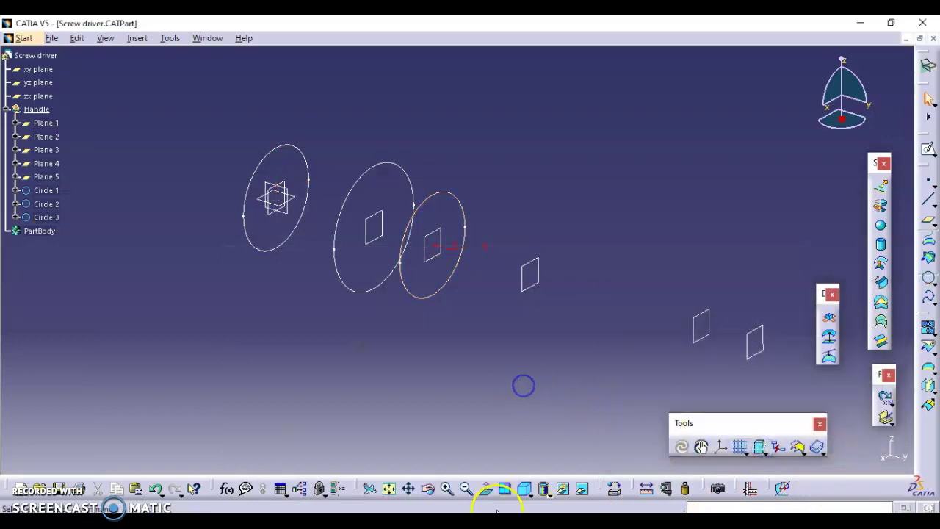
- Read step 5 of the workshop PDF for the shape, side lengths, corner radii and construction lines of the Plane.3 profile
{"action": "key", "text": "alt+Tab"}
{"action": "scroll", "coordinate": [509, 389], "scroll_direction": "down", "scroll_amount": 3}
{"action": "scroll", "coordinate": [509, 389], "scroll_direction": "down", "scroll_amount": 5}
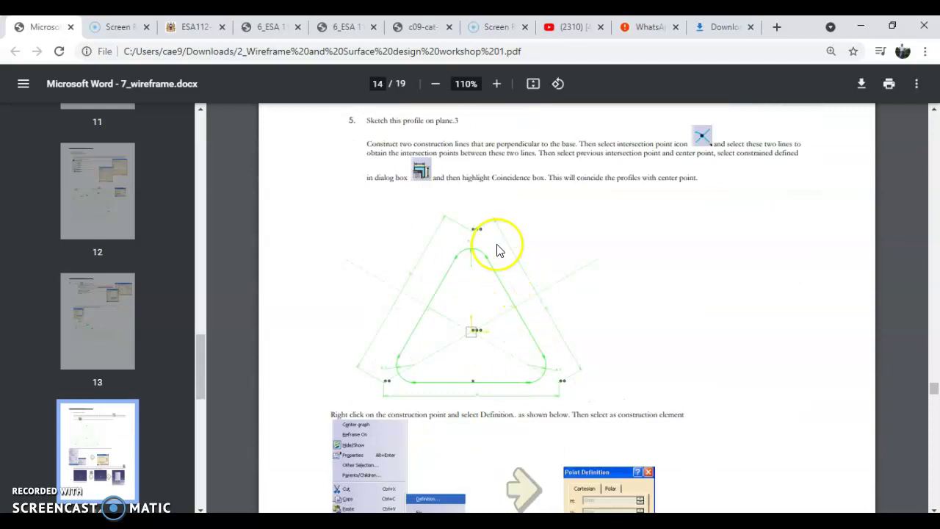
{"action": "key", "text": "alt+Tab"}
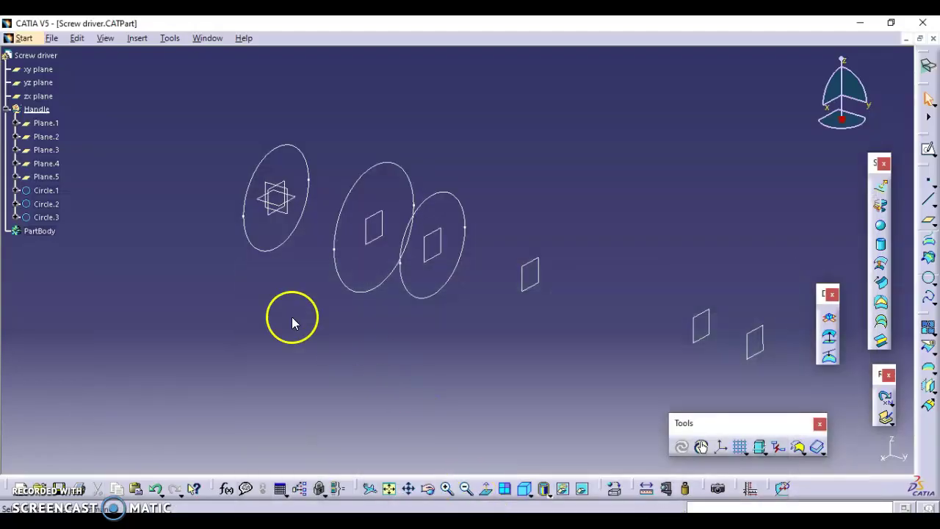
{"action": "left_click", "coordinate": [46, 149]}
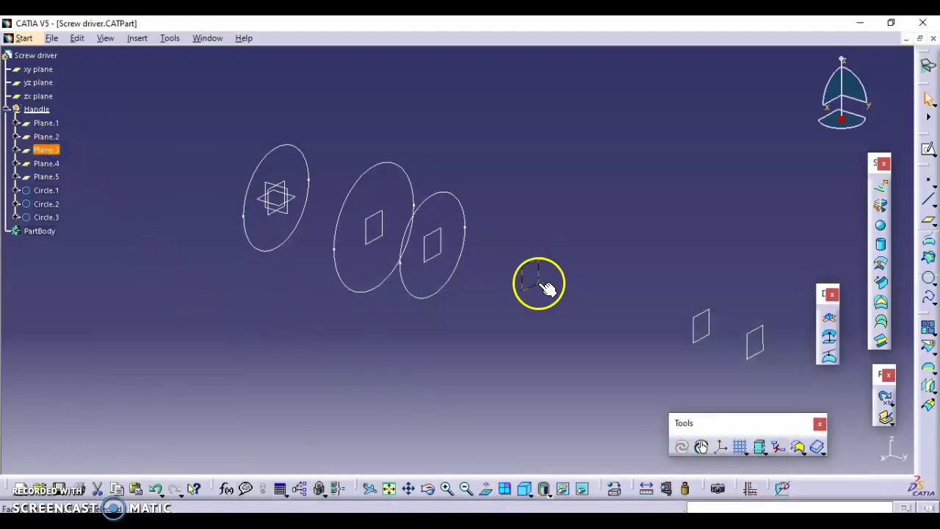
{"action": "key", "text": "alt+Tab"}
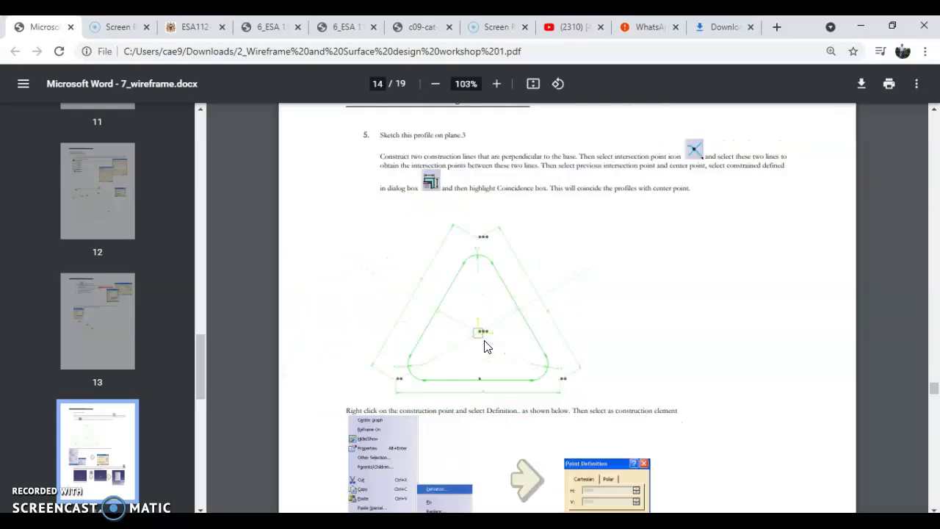
{"action": "scroll", "coordinate": [484, 347], "scroll_direction": "down", "scroll_amount": 3, "text": "ctrl"}
{"action": "scroll", "coordinate": [484, 347], "scroll_direction": "up", "scroll_amount": 4, "text": "ctrl"}
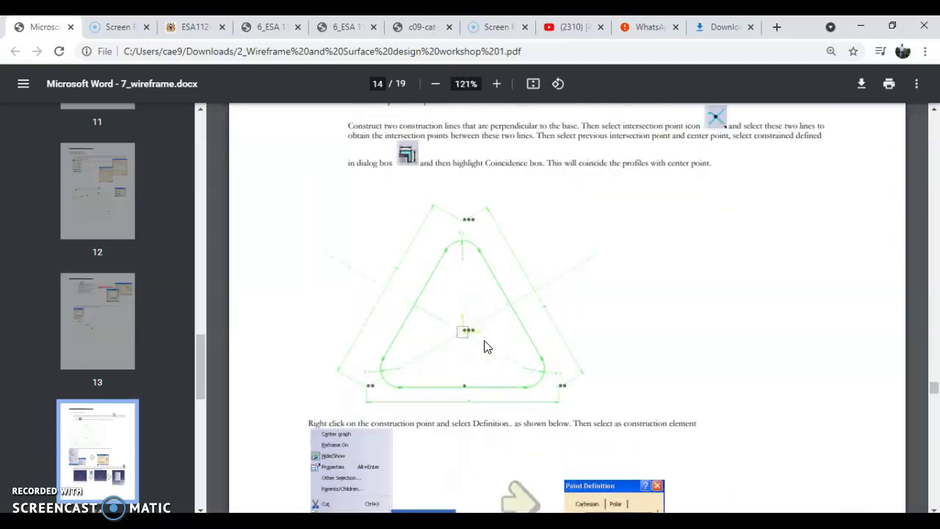
{"action": "scroll", "coordinate": [484, 347], "scroll_direction": "up", "scroll_amount": 1}
{"action": "scroll", "coordinate": [454, 365], "scroll_direction": "up", "scroll_amount": 1, "text": "ctrl"}
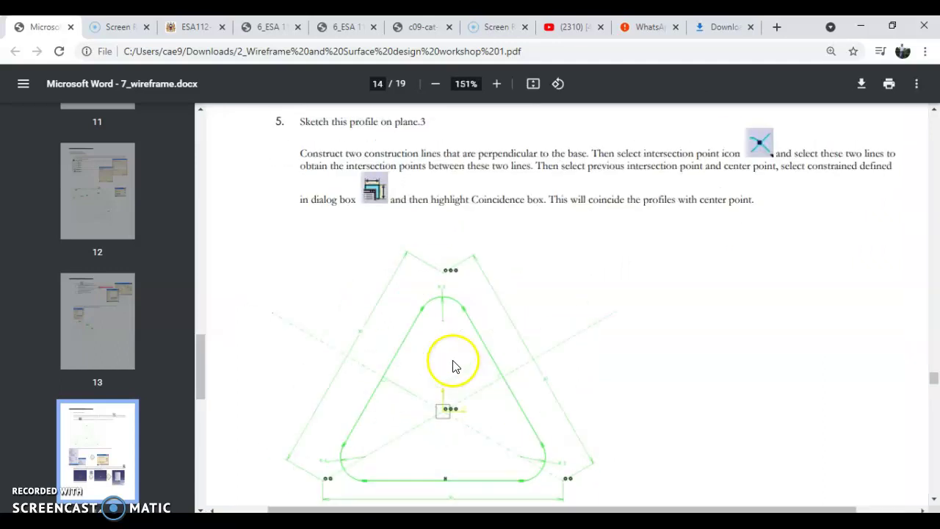
{"action": "scroll", "coordinate": [353, 404], "scroll_direction": "down", "scroll_amount": 1}
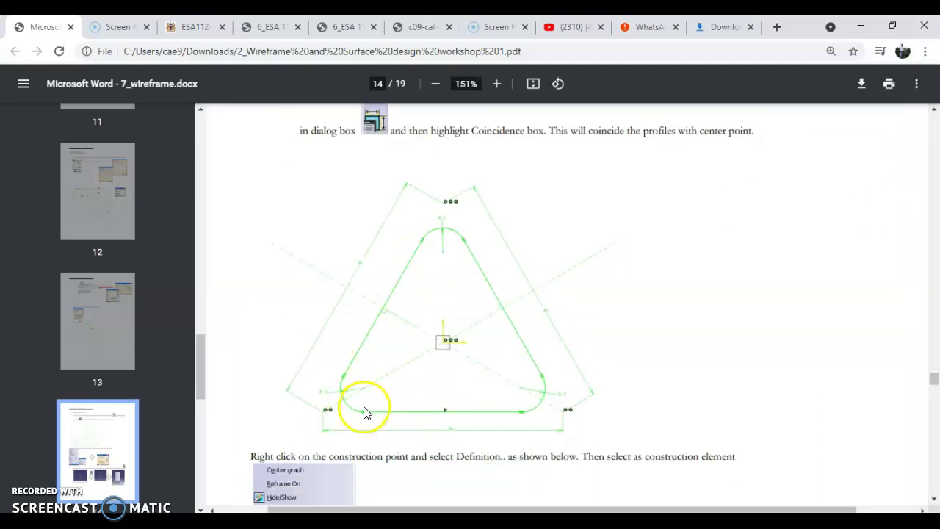
{"action": "scroll", "coordinate": [361, 404], "scroll_direction": "up", "scroll_amount": 1, "text": "ctrl"}
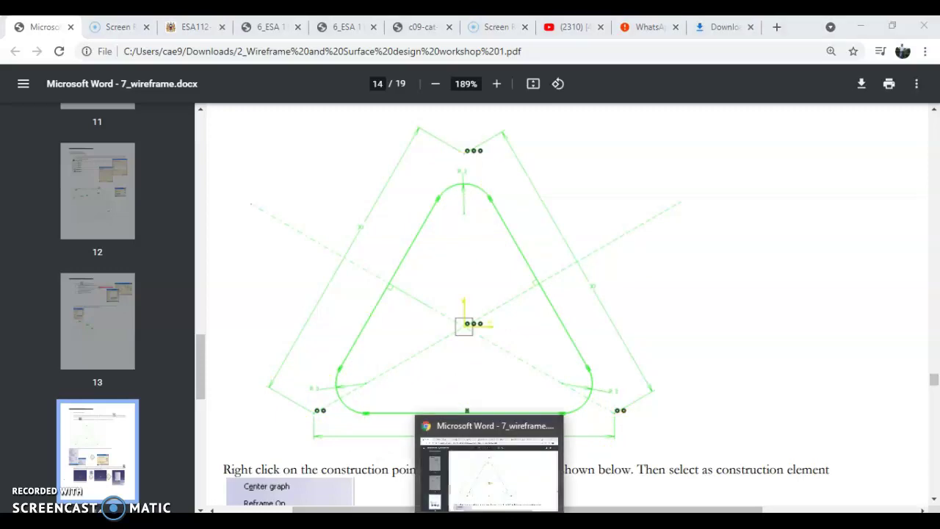
- Return to CATIA and sketch a closed triangle on Plane.3, with its apex on the V axis about 22.5 mm above the origin and a horizontal base
{"action": "left_click", "coordinate": [638, 520]}
{"action": "left_click", "coordinate": [577, 287]}
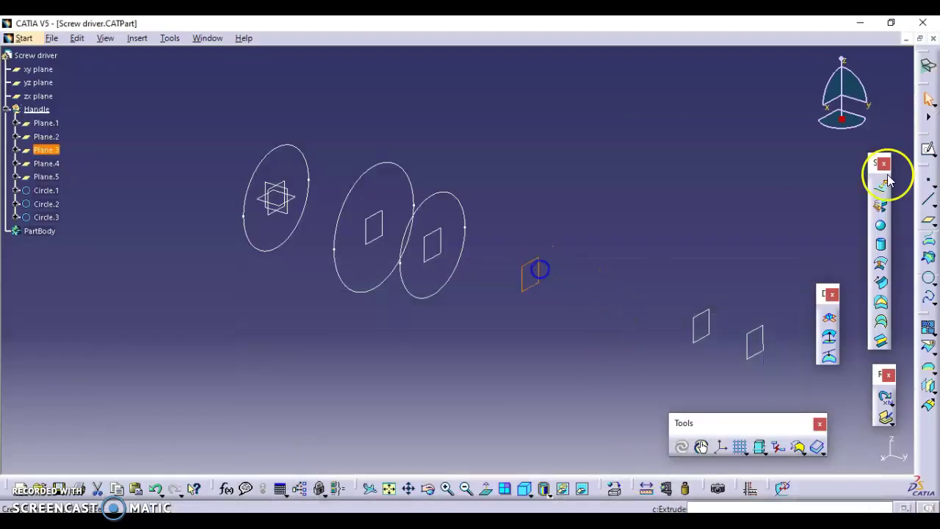
{"action": "left_click", "coordinate": [928, 147]}
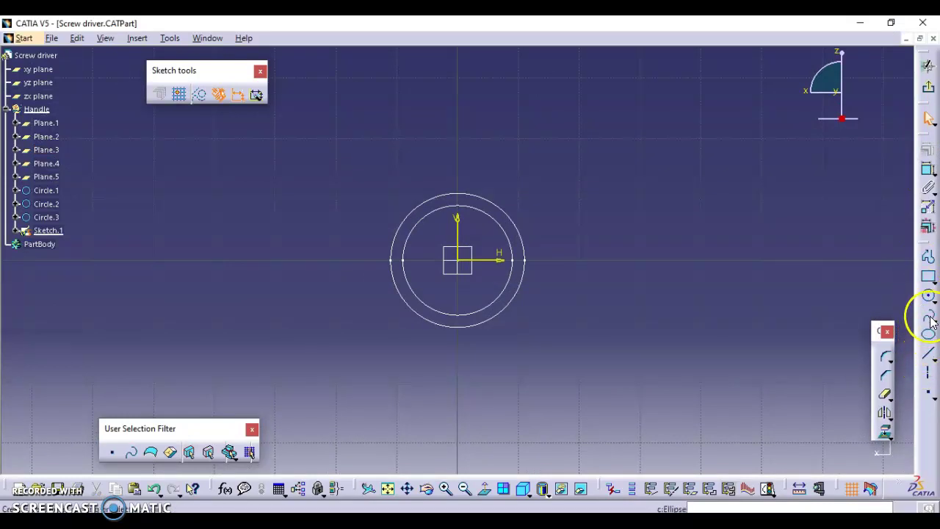
{"action": "left_click", "coordinate": [928, 256]}
{"action": "left_click", "coordinate": [458, 123]}
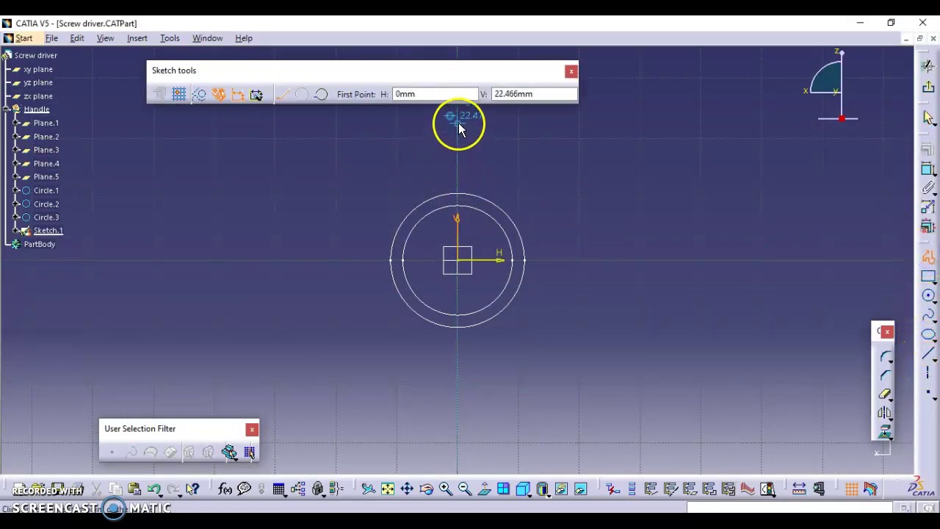
{"action": "left_click", "coordinate": [270, 351]}
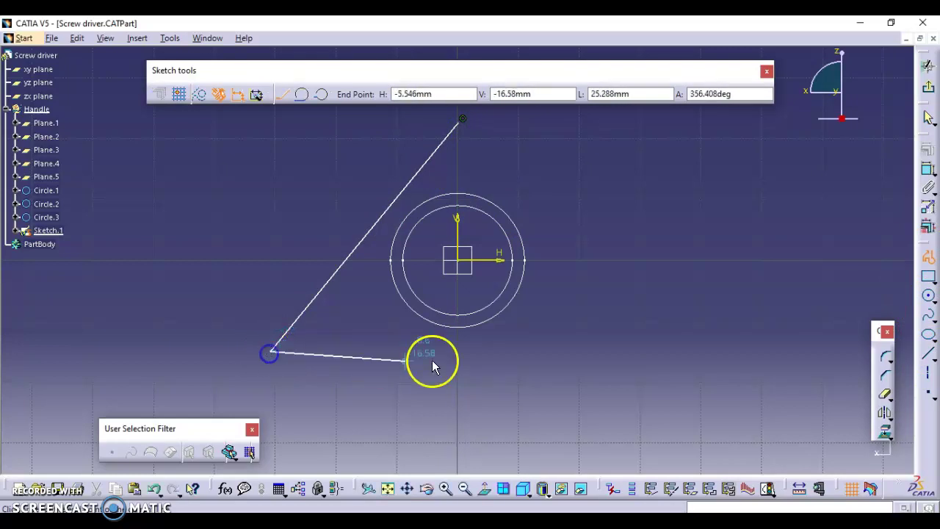
{"action": "left_click", "coordinate": [604, 351]}
{"action": "left_click", "coordinate": [457, 123]}
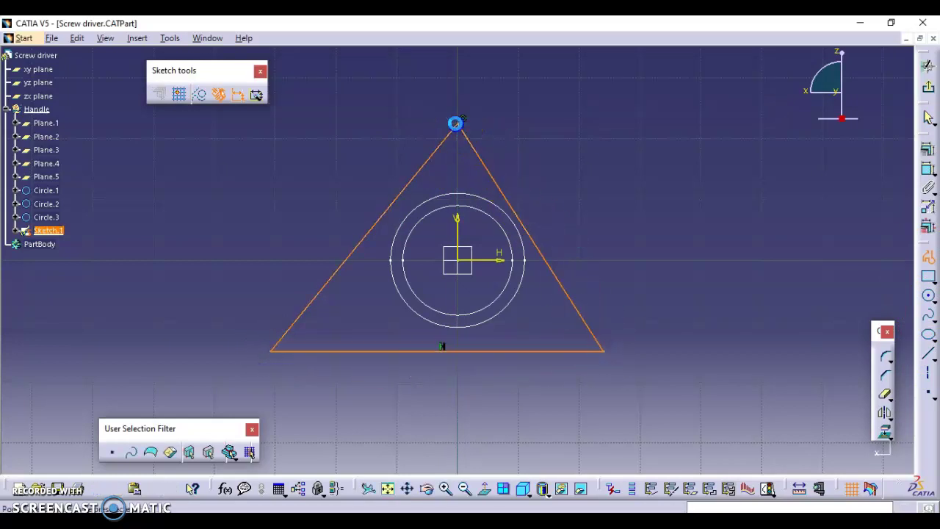
- Dimension the lengths of the triangle's two slanted sides and its base
{"action": "left_click", "coordinate": [927, 171]}
{"action": "left_click", "coordinate": [905, 184]}
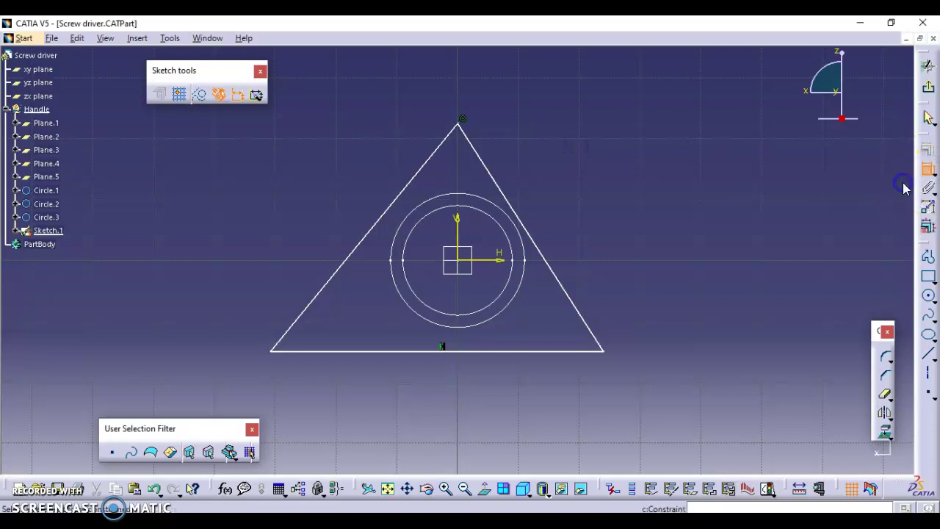
{"action": "left_click", "coordinate": [549, 256]}
{"action": "left_click", "coordinate": [587, 214]}
{"action": "left_click", "coordinate": [395, 195]}
{"action": "left_click", "coordinate": [330, 183]}
{"action": "left_click", "coordinate": [382, 351]}
{"action": "left_click", "coordinate": [390, 396]}
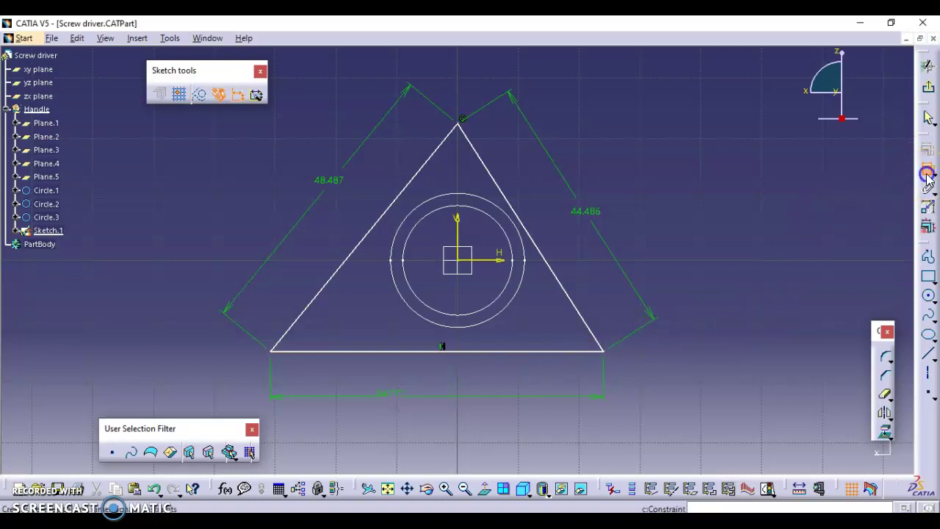
- Set the lengths of the triangle's two slanted sides and its base to 30 mm each
{"action": "double_click", "coordinate": [584, 211]}
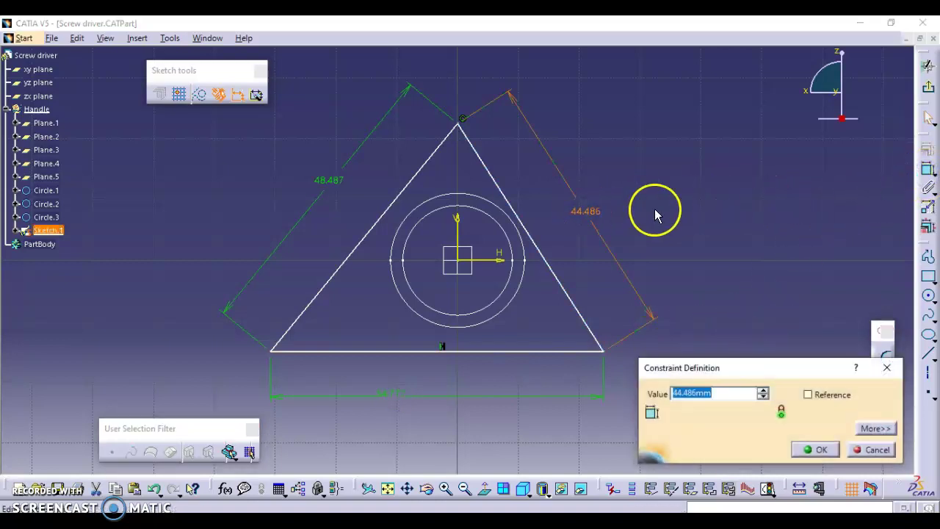
{"action": "type", "text": "30"}
{"action": "key", "text": "Return"}
{"action": "double_click", "coordinate": [310, 138]}
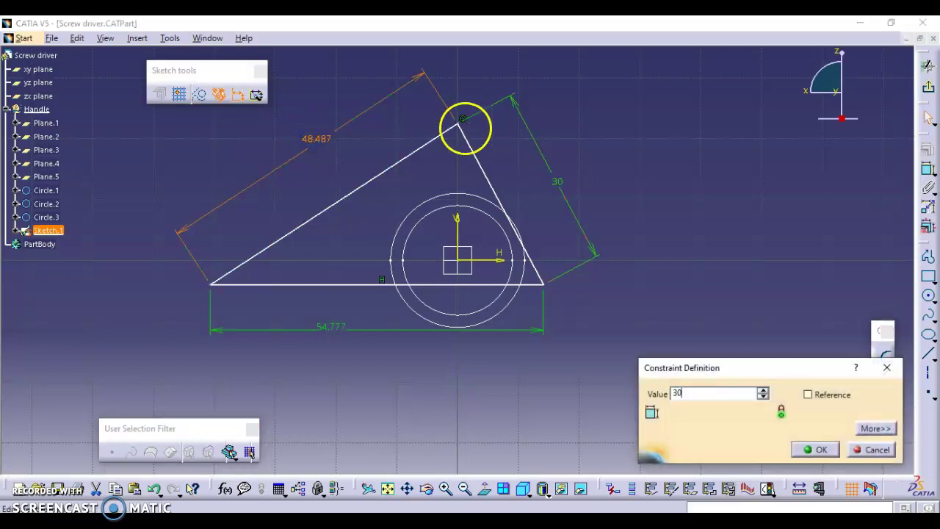
{"action": "key", "text": "Return"}
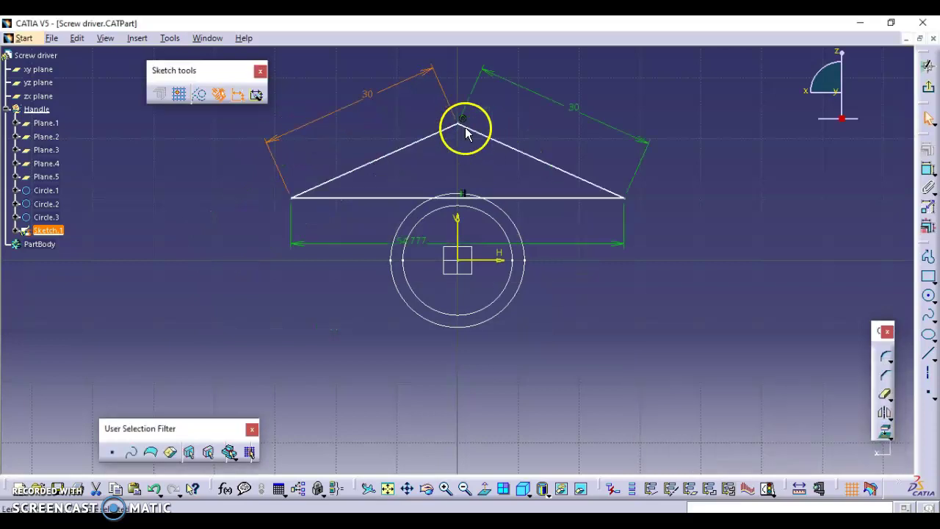
{"action": "double_click", "coordinate": [376, 243]}
{"action": "key", "text": "Return"}
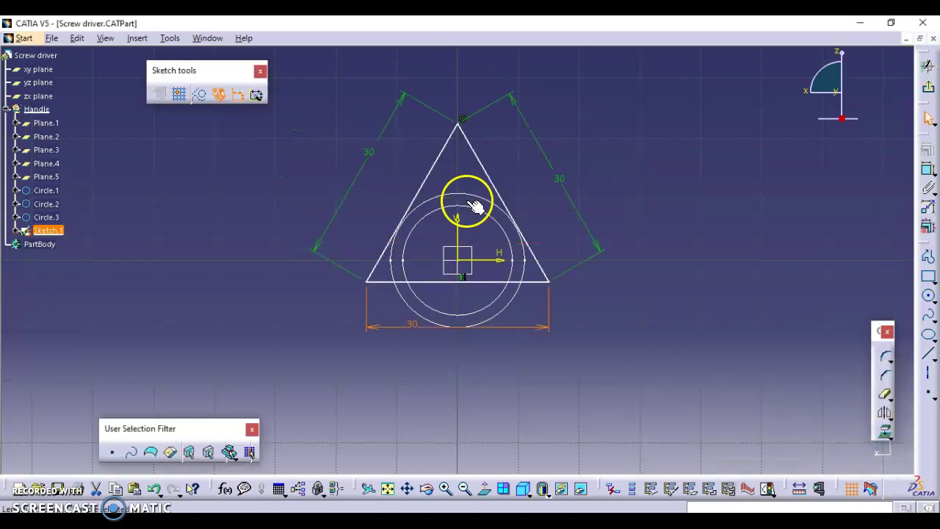
- Move the triangle down along the V axis so it roughly surrounds the sketch origin
{"action": "left_click_drag", "start_coordinate": [500, 187], "coordinate": [499, 215]}
{"action": "left_click", "coordinate": [734, 264]}
{"action": "left_click_drag", "start_coordinate": [542, 293], "coordinate": [608, 348]}
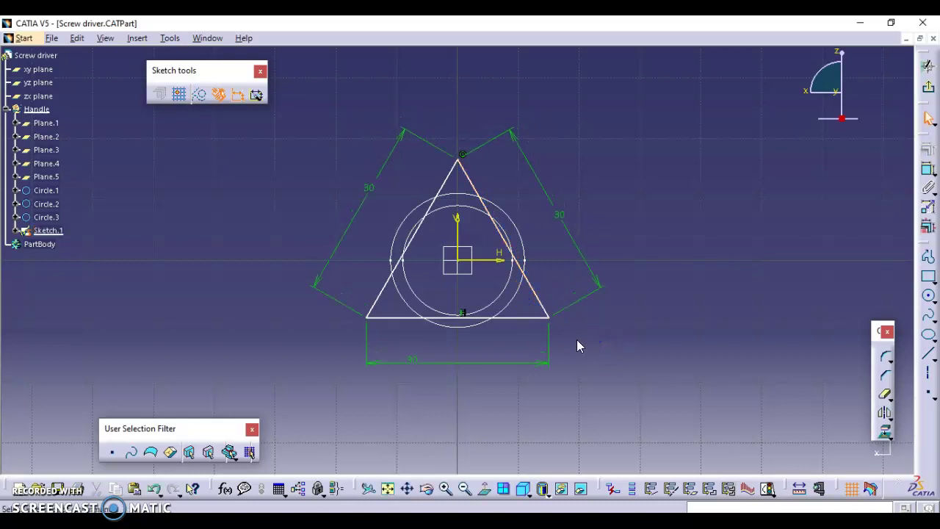
{"action": "left_click", "coordinate": [613, 345]}
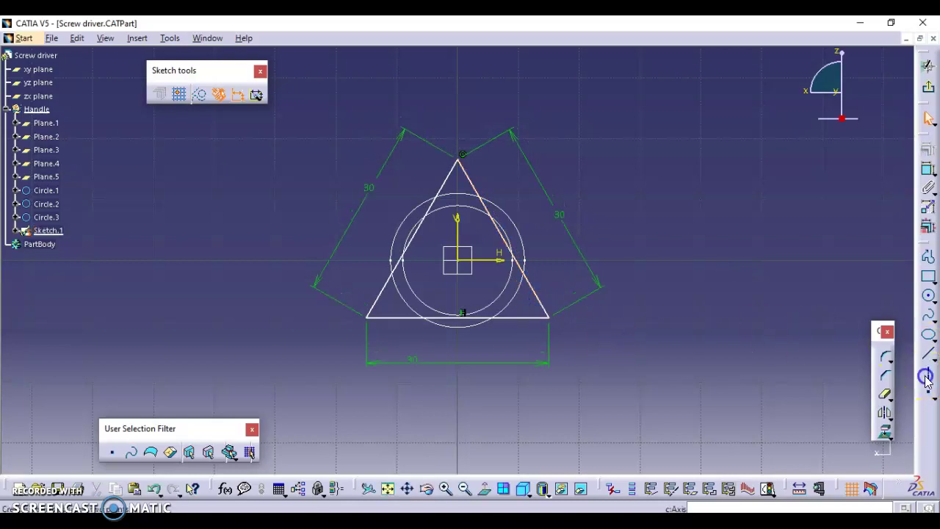
- Draw an axis line from each base corner of the triangle, perpendicular to the opposite side and extending beyond it
{"action": "left_click", "coordinate": [926, 377]}
{"action": "left_click", "coordinate": [547, 317]}
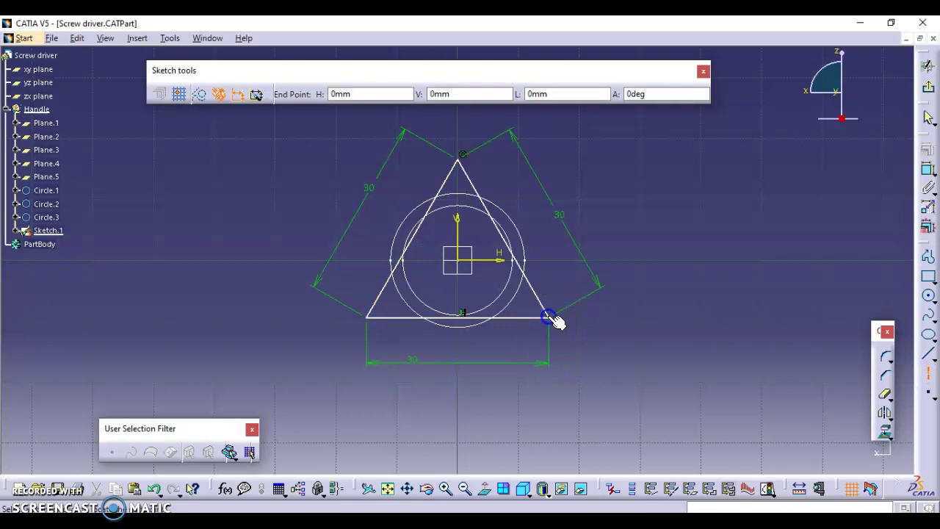
{"action": "left_click", "coordinate": [263, 153]}
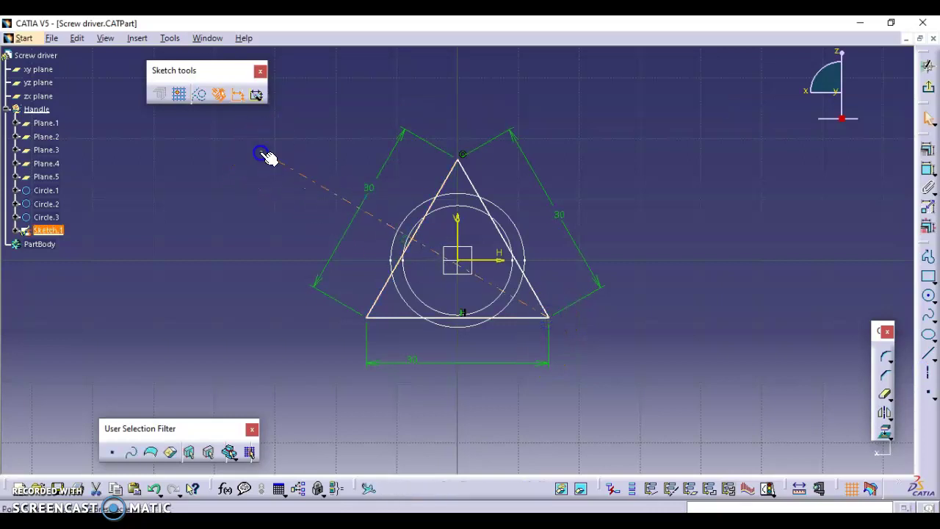
{"action": "left_click", "coordinate": [719, 222]}
{"action": "left_click", "coordinate": [926, 371]}
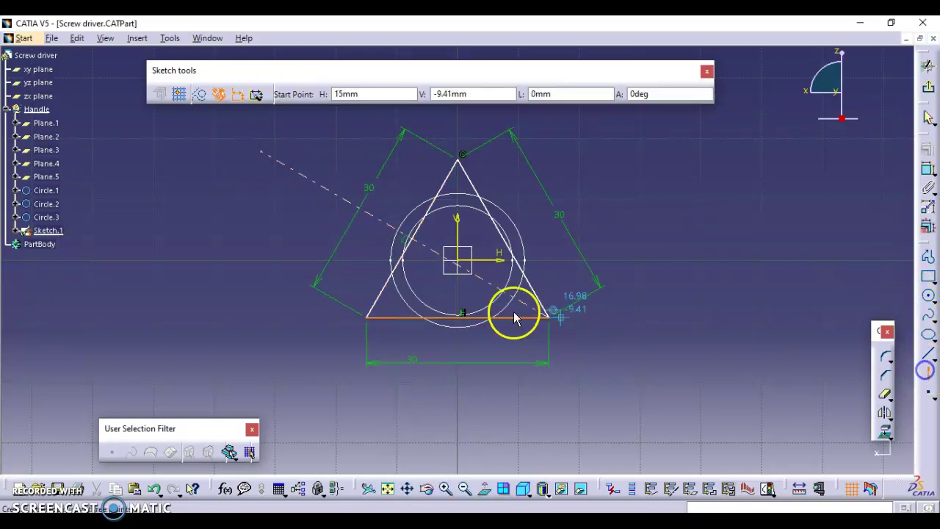
{"action": "left_click", "coordinate": [367, 318]}
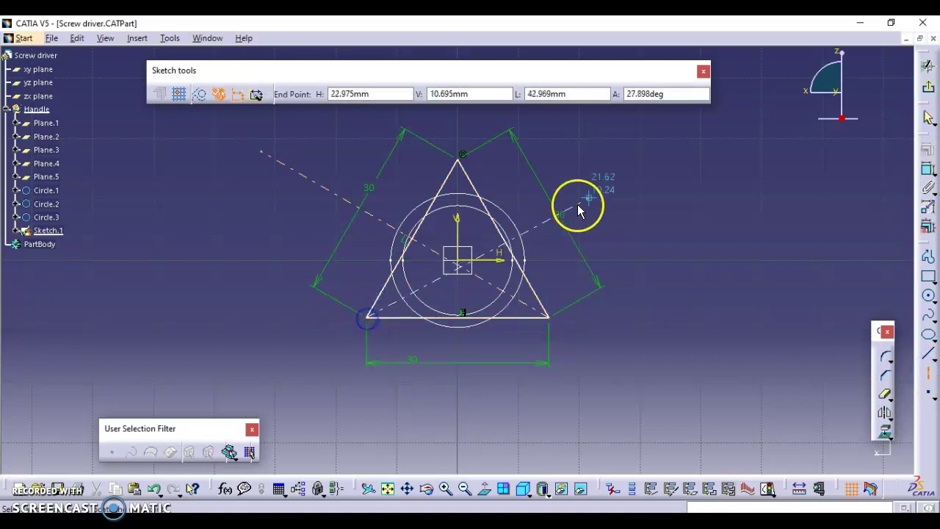
{"action": "left_click", "coordinate": [650, 158]}
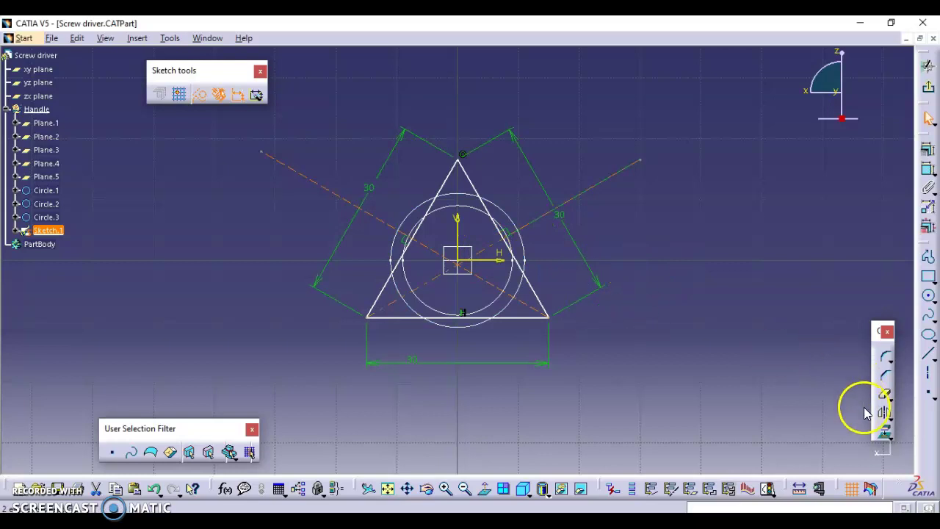
- Create an intersection point where the two axis lines cross inside the triangle
{"action": "left_click", "coordinate": [930, 395]}
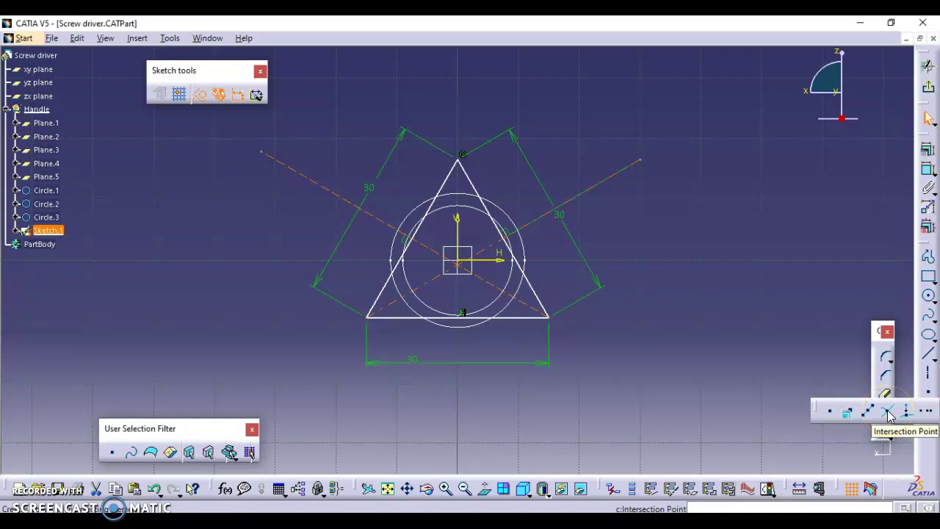
{"action": "left_click", "coordinate": [885, 411]}
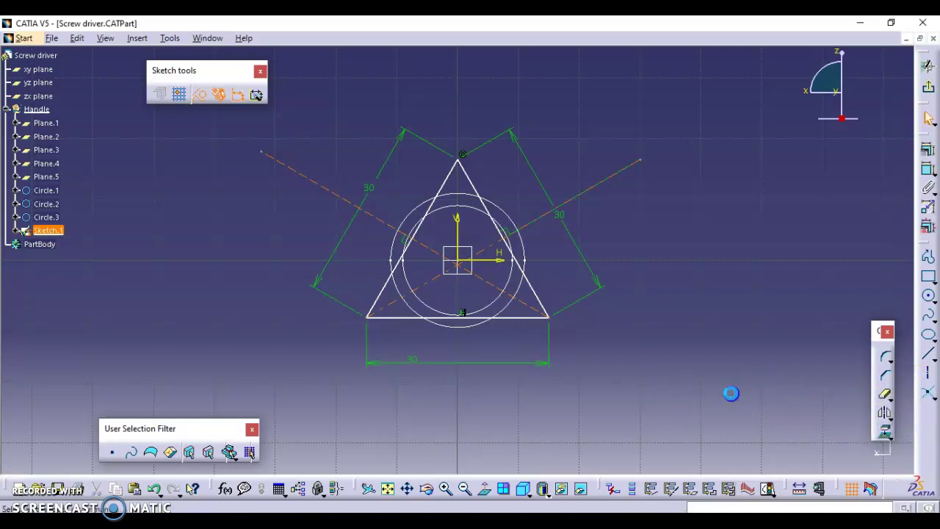
{"action": "left_click", "coordinate": [469, 262]}
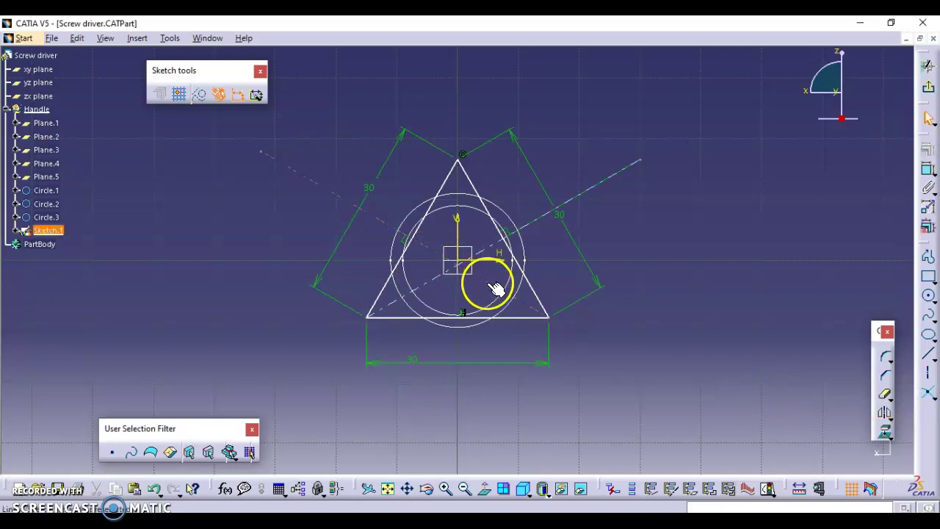
{"action": "left_click", "coordinate": [496, 288]}
{"action": "left_click", "coordinate": [930, 396]}
{"action": "left_click", "coordinate": [523, 303]}
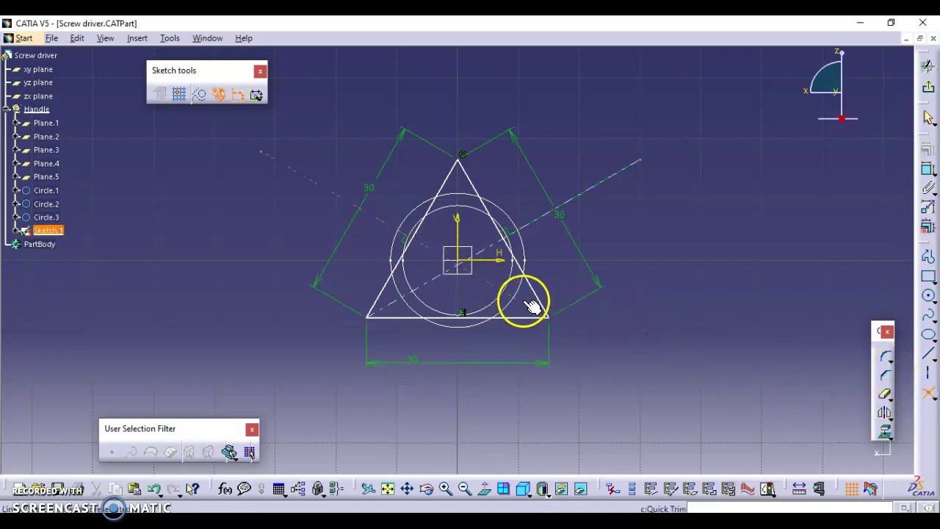
{"action": "left_click", "coordinate": [538, 220]}
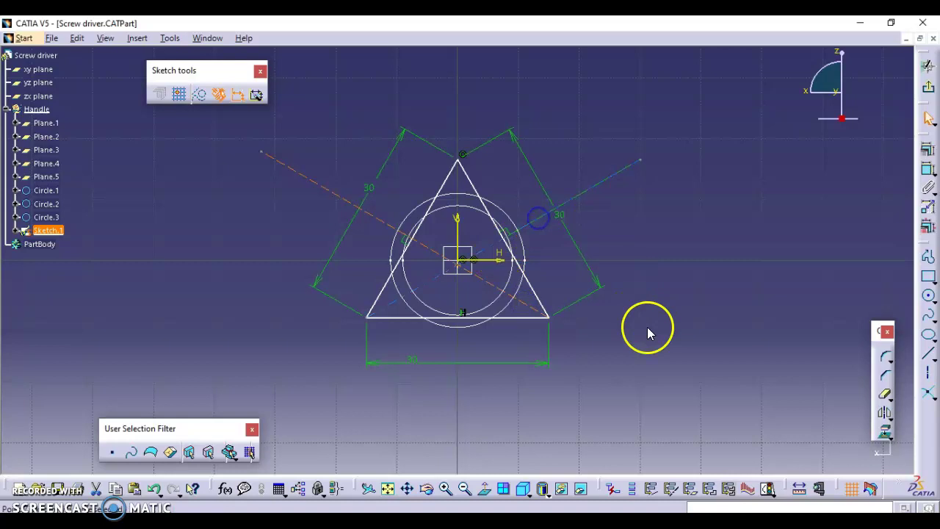
{"action": "left_click", "coordinate": [694, 355]}
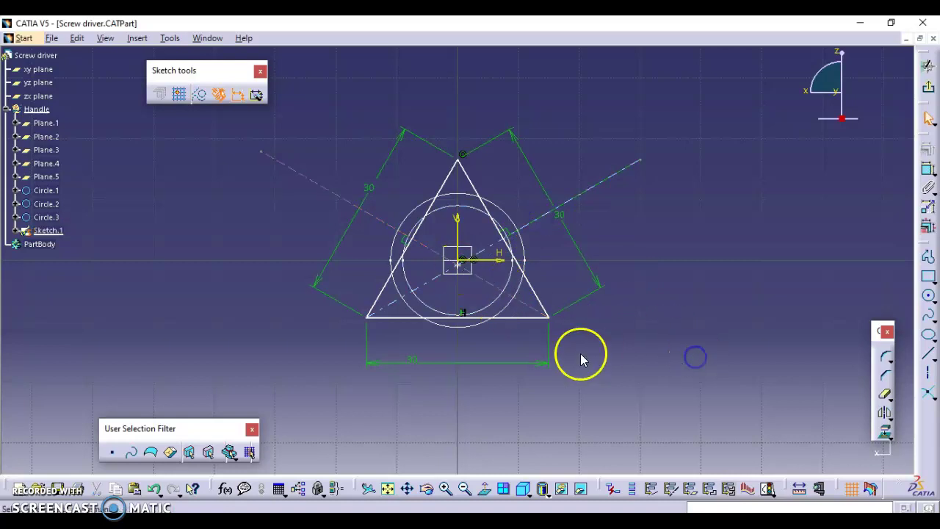
- Constrain the intersection point of the two axis lines coincident with the H axis to centre the triangle on the origin
{"action": "middle_click_drag", "start_coordinate": [450, 294], "coordinate": [494, 187], "text": "ctrl"}
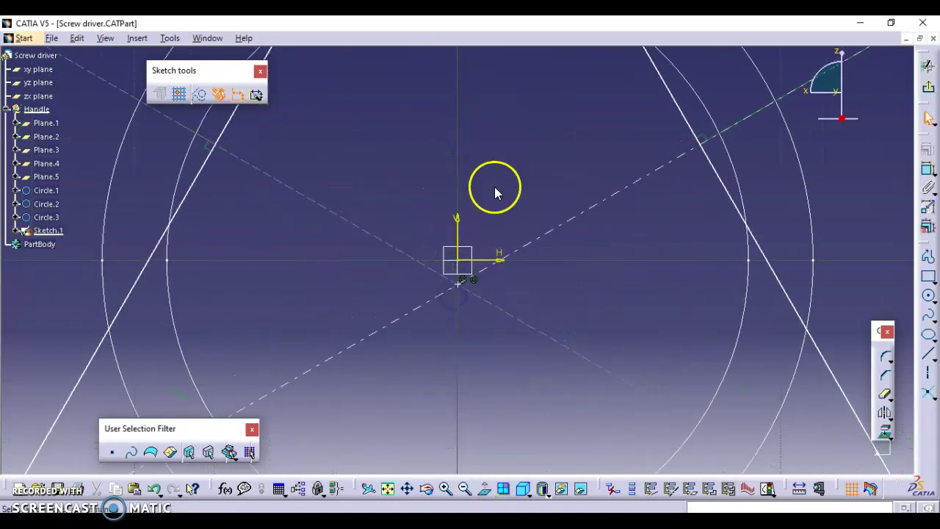
{"action": "left_click", "coordinate": [458, 277]}
{"action": "left_click", "coordinate": [593, 257], "text": "ctrl"}
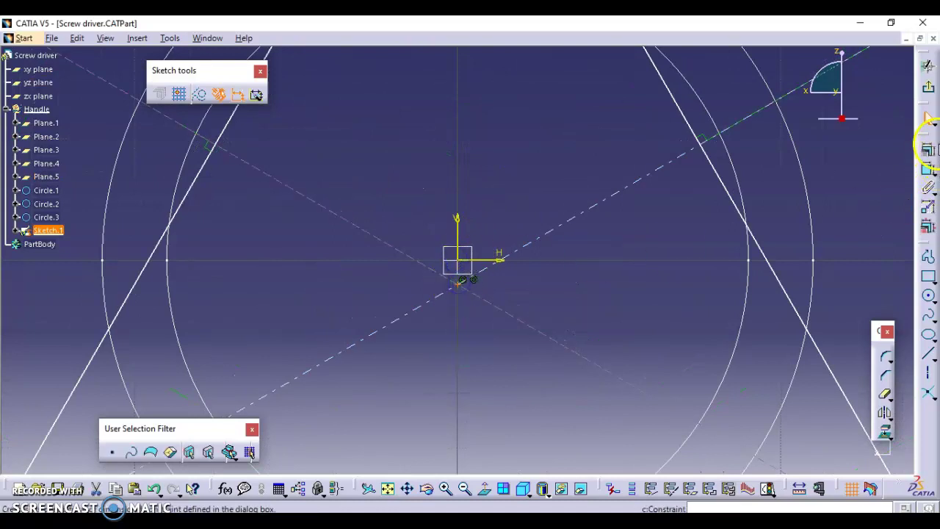
{"action": "left_click", "coordinate": [928, 149]}
{"action": "left_click", "coordinate": [833, 257]}
{"action": "left_click", "coordinate": [807, 449]}
{"action": "left_click", "coordinate": [647, 302]}
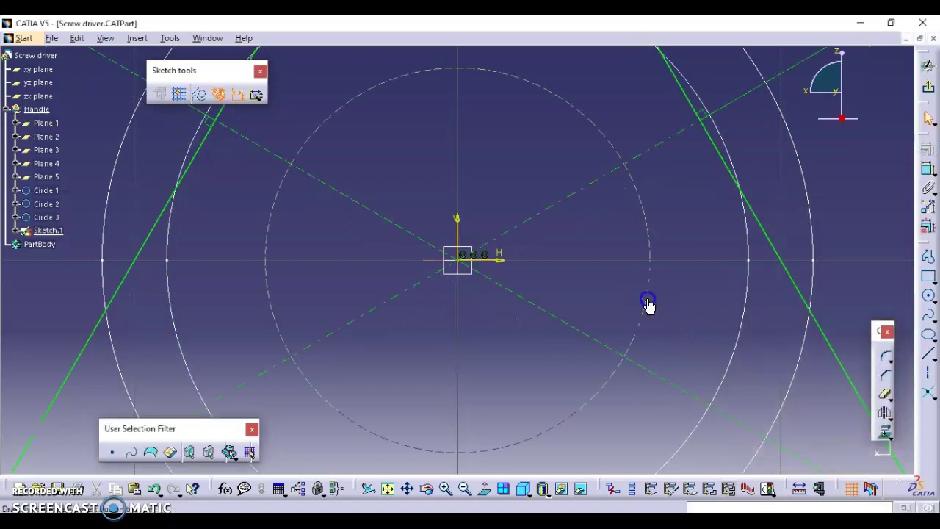
{"action": "middle_click_drag", "start_coordinate": [647, 302], "coordinate": [641, 406]}
{"action": "left_click", "coordinate": [817, 345]}
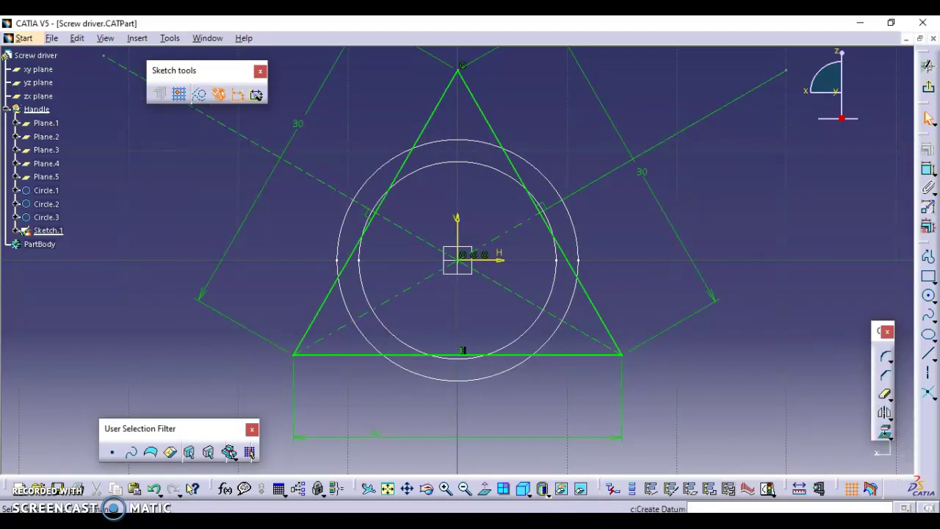
- Check the rounded profile in the workshop PDF, return to CATIA and round the right base corner about 3.1 mm, converting lengths into distances
{"action": "key", "text": "alt+Tab"}
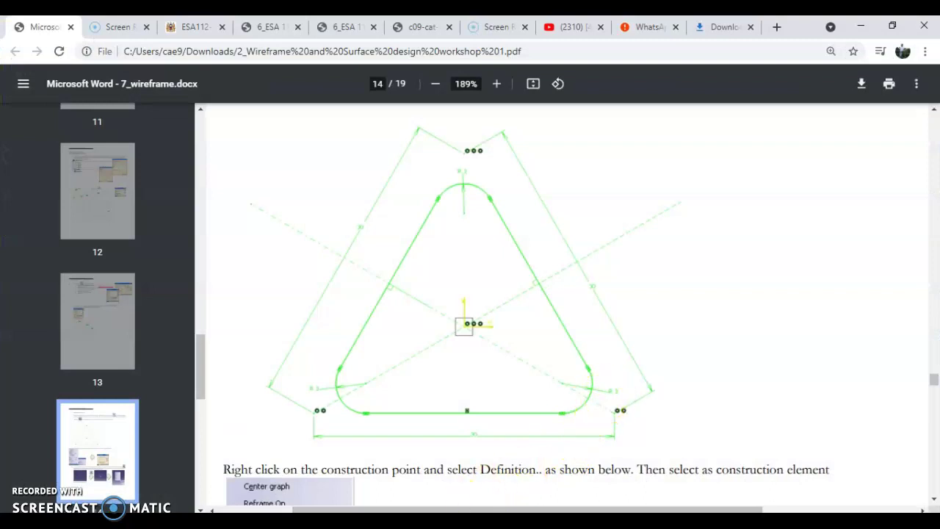
{"action": "key", "text": "alt+Tab"}
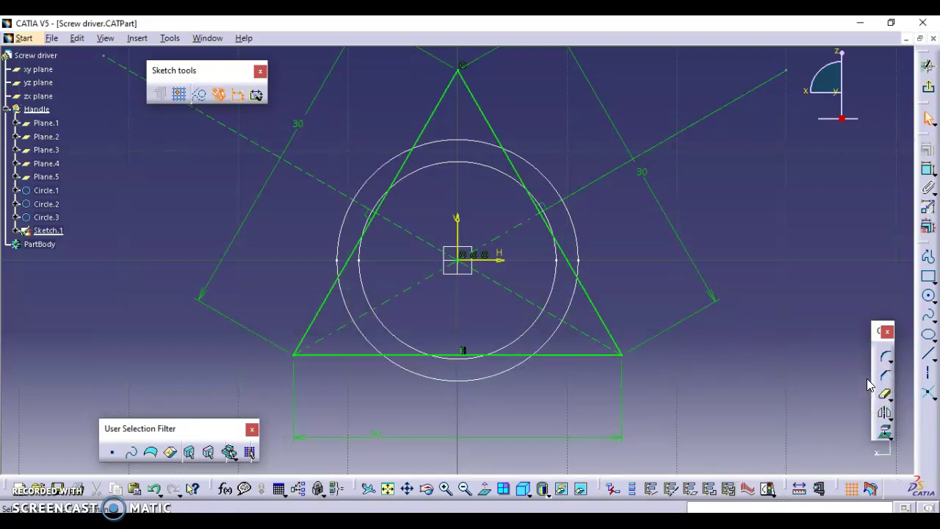
{"action": "left_click", "coordinate": [886, 357]}
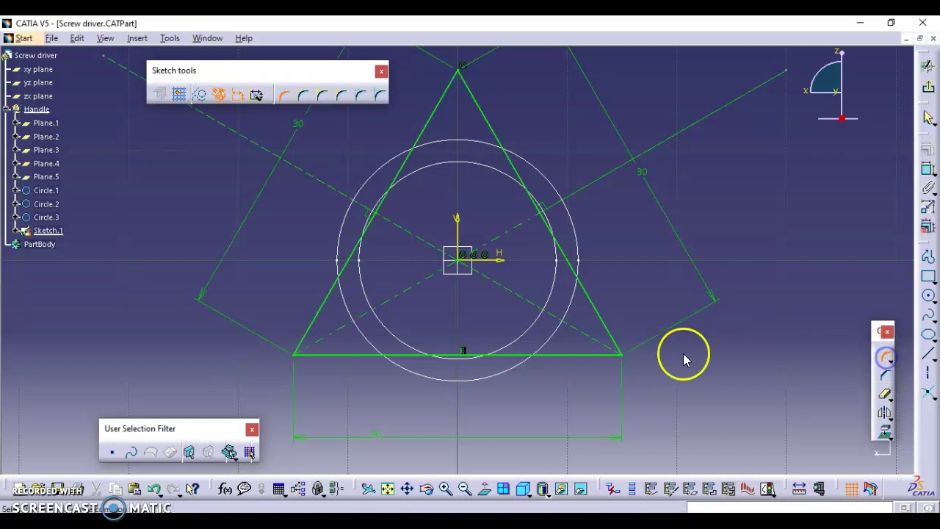
{"action": "left_click", "coordinate": [598, 357]}
{"action": "left_click", "coordinate": [603, 317]}
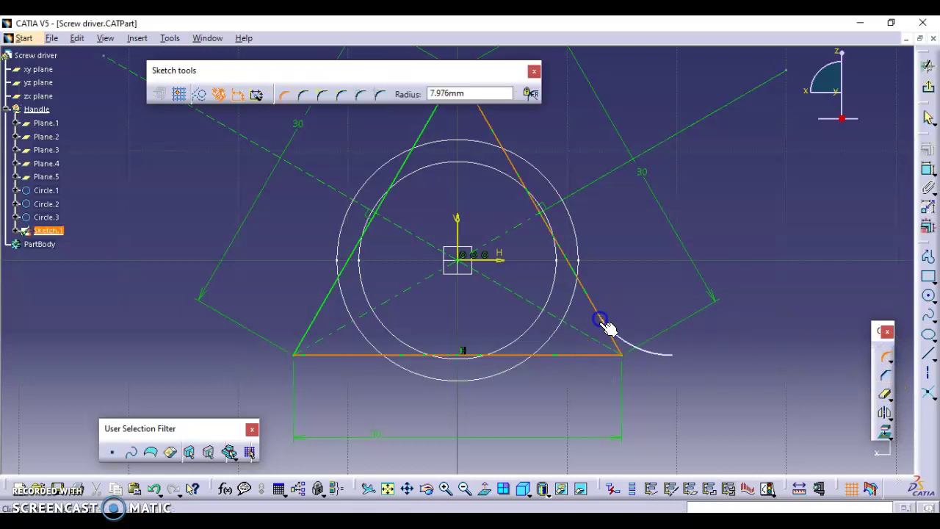
{"action": "left_click", "coordinate": [624, 334]}
{"action": "left_click", "coordinate": [518, 305]}
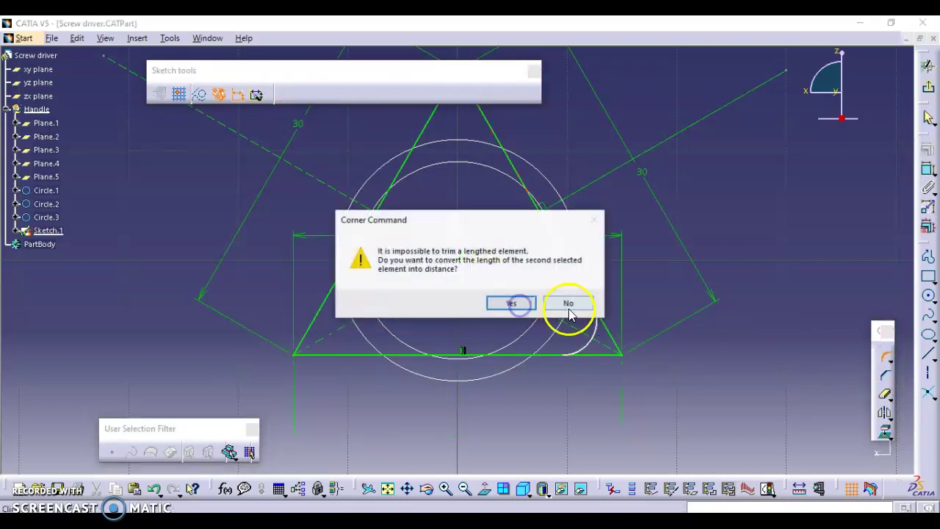
{"action": "left_click", "coordinate": [514, 304]}
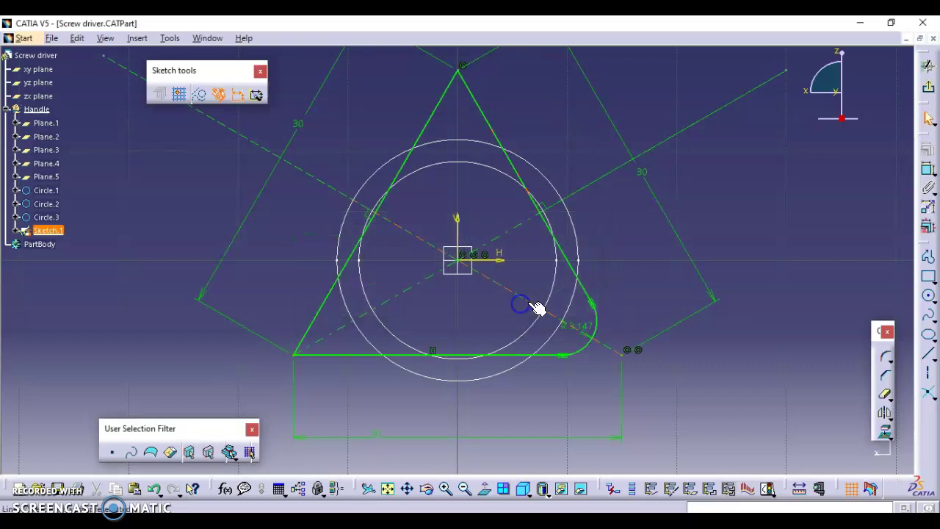
- Round the left base corner with a radius of about 3.2 mm and the triangle's apex with about 3.8 mm
{"action": "left_click", "coordinate": [886, 358]}
{"action": "left_click", "coordinate": [345, 358]}
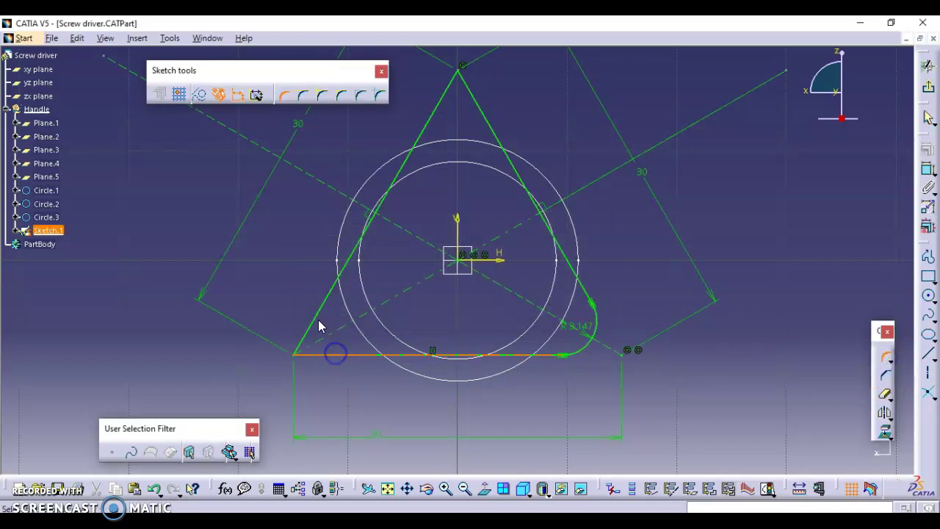
{"action": "left_click", "coordinate": [329, 337]}
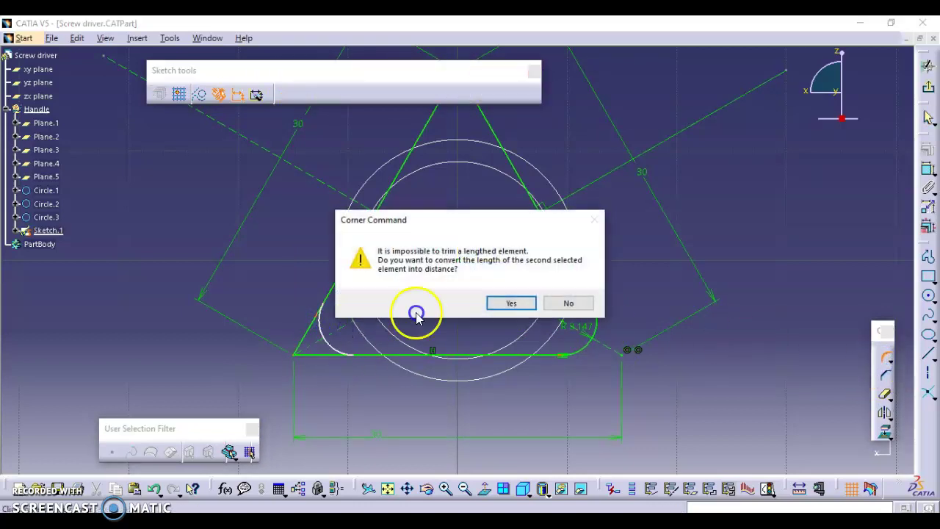
{"action": "left_click", "coordinate": [508, 301]}
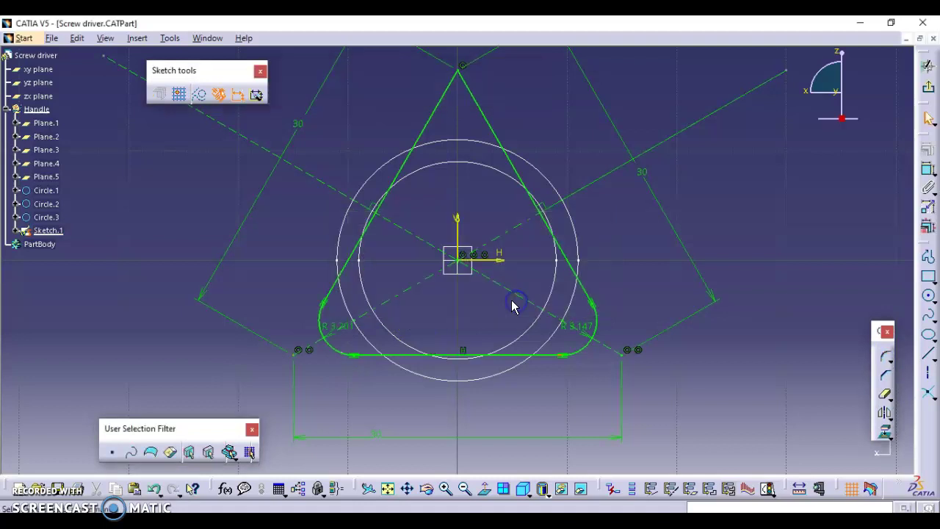
{"action": "left_click", "coordinate": [886, 357]}
{"action": "left_click", "coordinate": [489, 122]}
{"action": "left_click", "coordinate": [440, 103]}
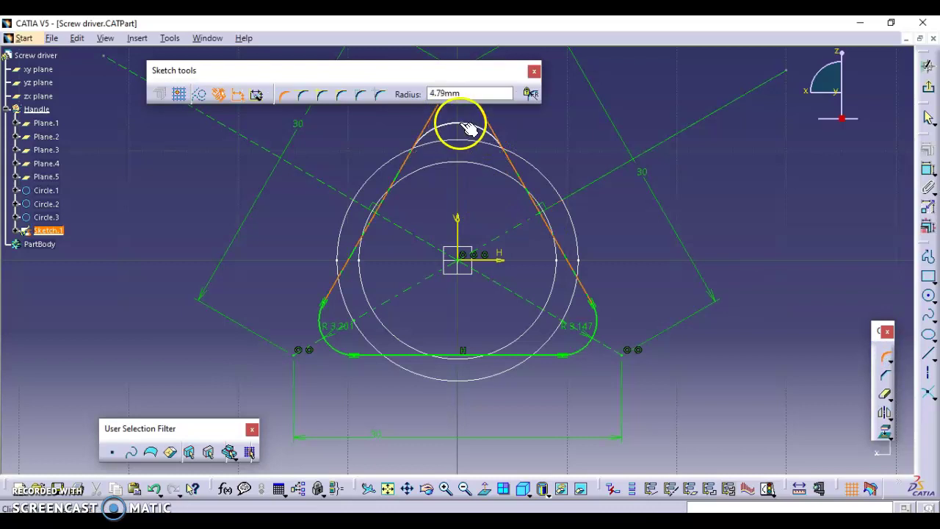
{"action": "left_click", "coordinate": [463, 116]}
- Set the corner radii at the triangle's apex and both base corners to 3 mm
{"action": "double_click", "coordinate": [462, 130]}
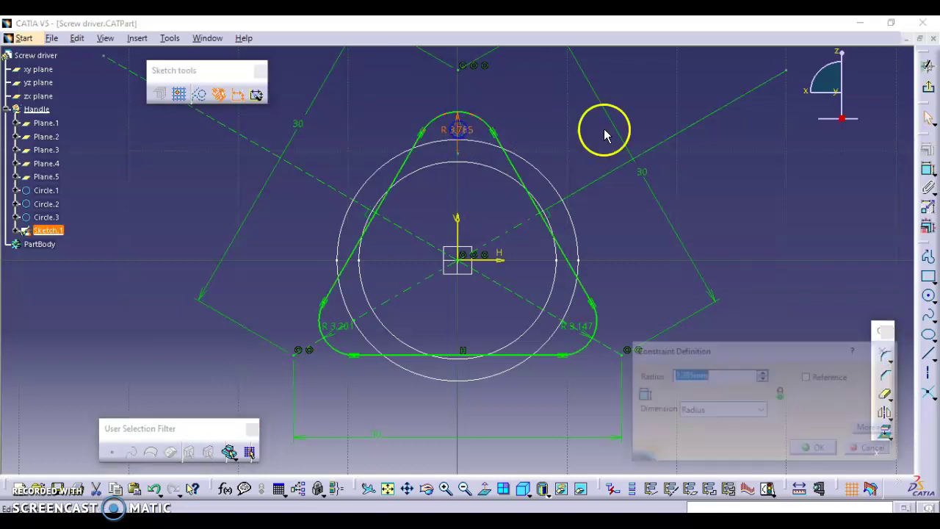
{"action": "type", "text": "3mm"}
{"action": "key", "text": "Return"}
{"action": "left_click", "coordinate": [577, 328]}
{"action": "double_click", "coordinate": [566, 328]}
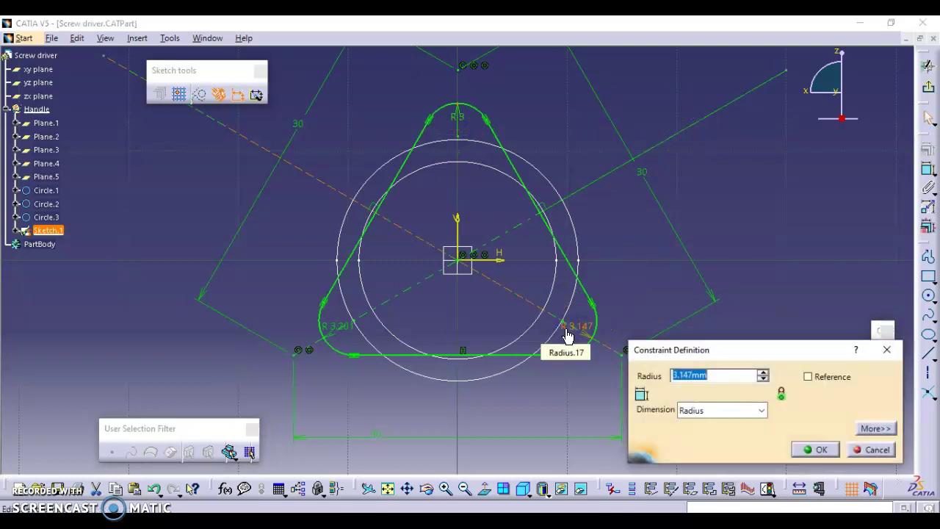
{"action": "key", "text": "Return"}
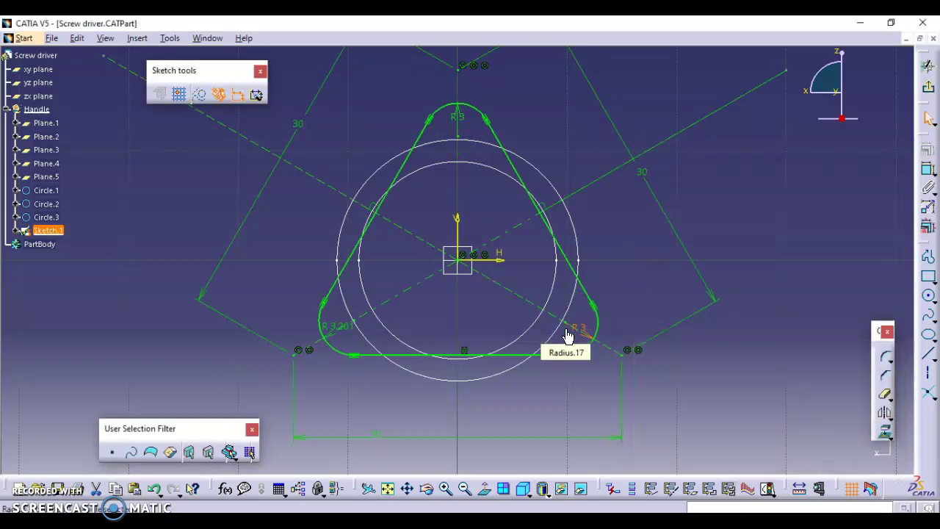
{"action": "double_click", "coordinate": [345, 327]}
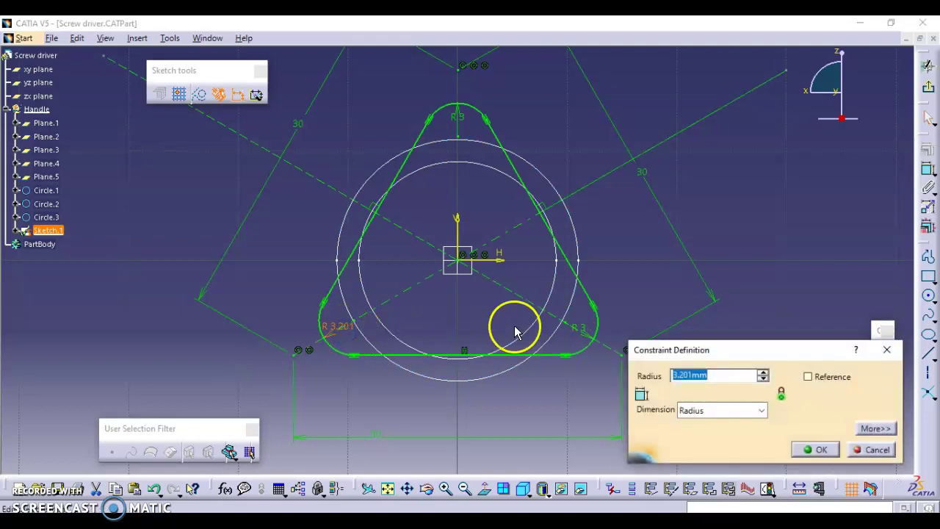
{"action": "key", "text": "Return"}
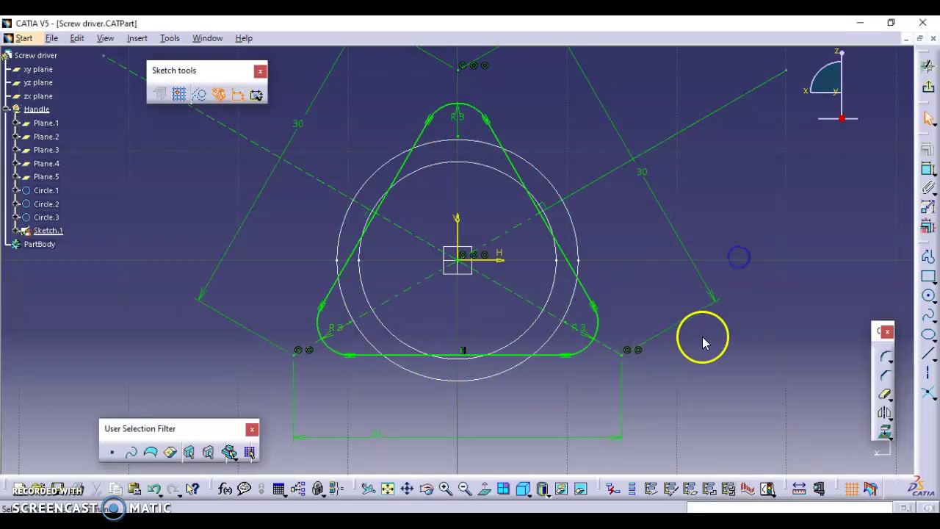
- Switch to the workshop PDF and read how to make the point at the triangle's centre a construction element
{"action": "key", "text": "alt+Tab"}
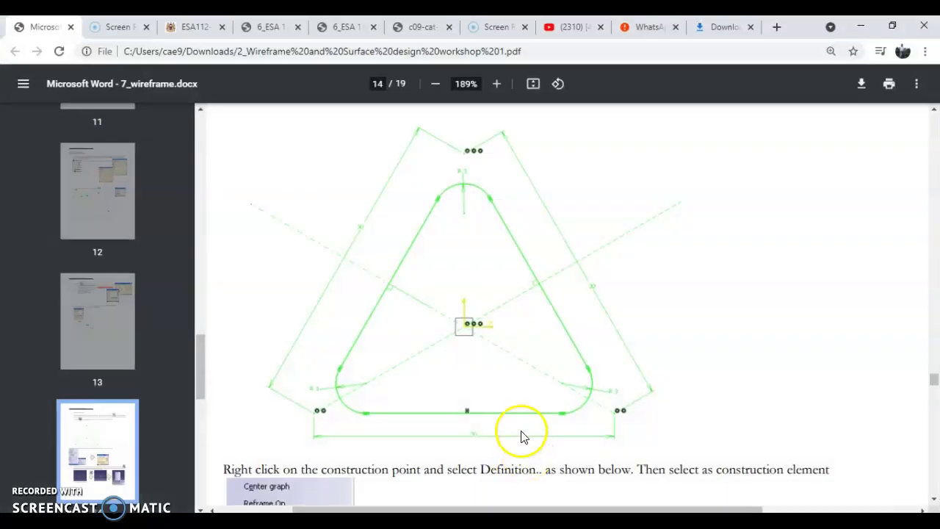
{"action": "scroll", "coordinate": [519, 389], "scroll_direction": "down", "scroll_amount": 4}
{"action": "scroll", "coordinate": [518, 369], "scroll_direction": "down", "scroll_amount": 2, "text": "ctrl"}
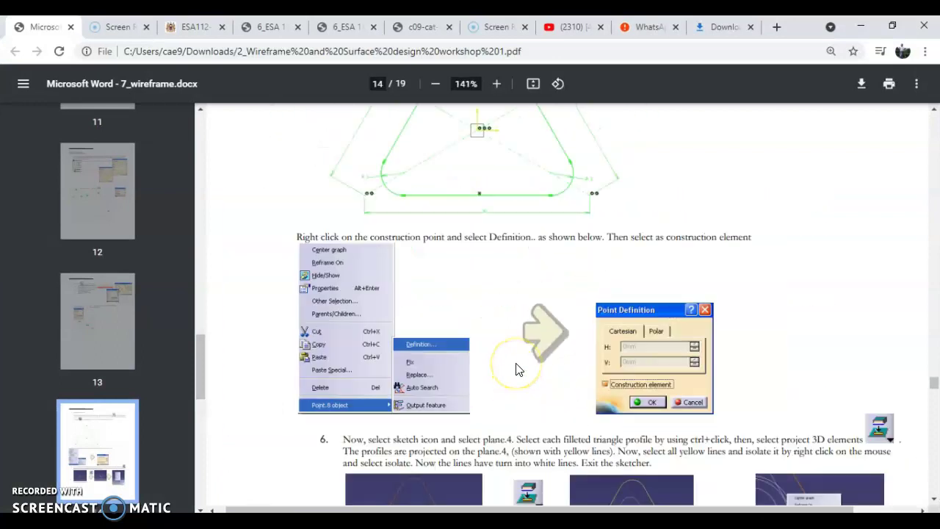
{"action": "left_click", "coordinate": [535, 350]}
{"action": "scroll", "coordinate": [661, 275], "scroll_direction": "up", "scroll_amount": 3}
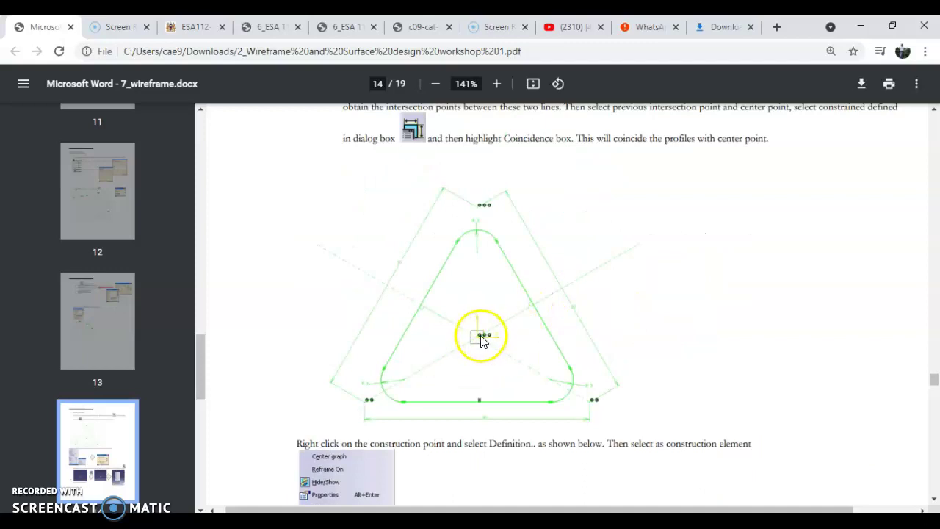
{"action": "scroll", "coordinate": [481, 340], "scroll_direction": "down", "scroll_amount": 3}
- Return to CATIA and use Sketch Analysis to turn the isolated Point.7 into a construction element
{"action": "left_click", "coordinate": [663, 525]}
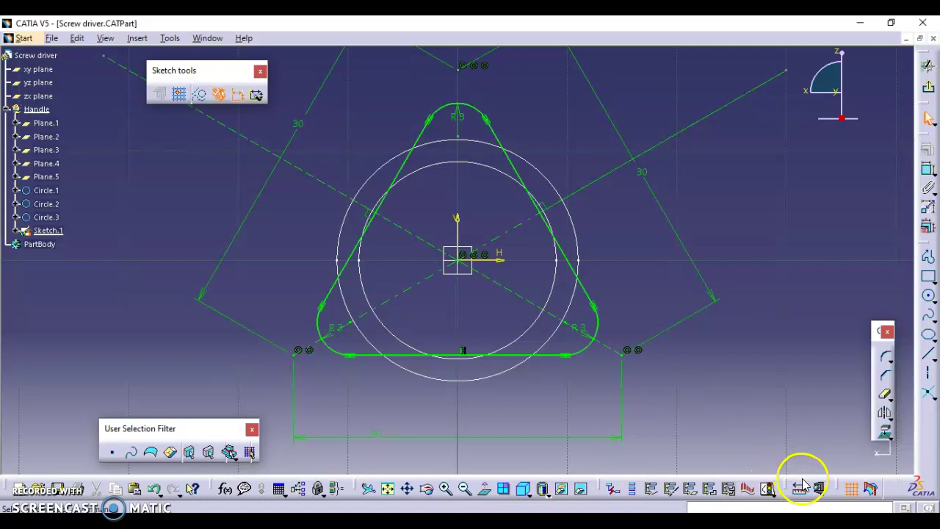
{"action": "left_click_drag", "start_coordinate": [896, 482], "coordinate": [701, 445]}
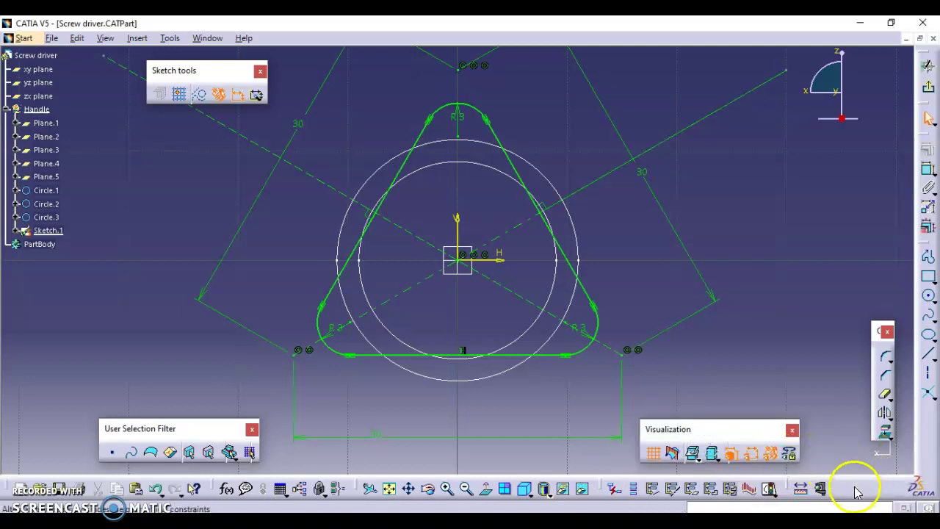
{"action": "left_click", "coordinate": [778, 496]}
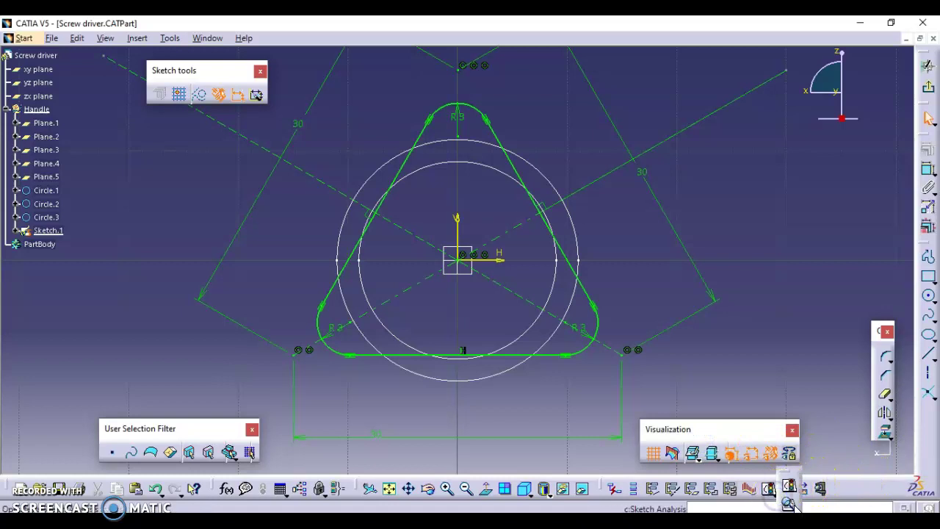
{"action": "left_click", "coordinate": [788, 503]}
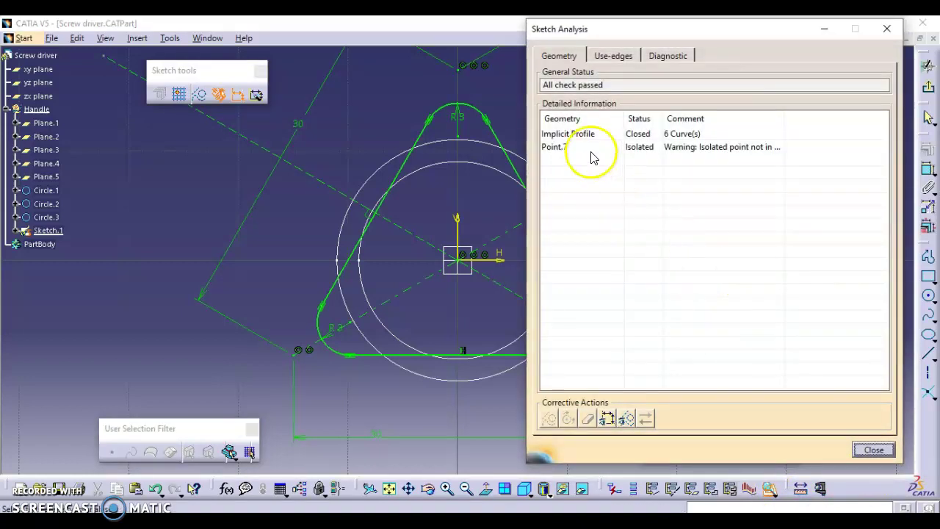
{"action": "left_click", "coordinate": [579, 147]}
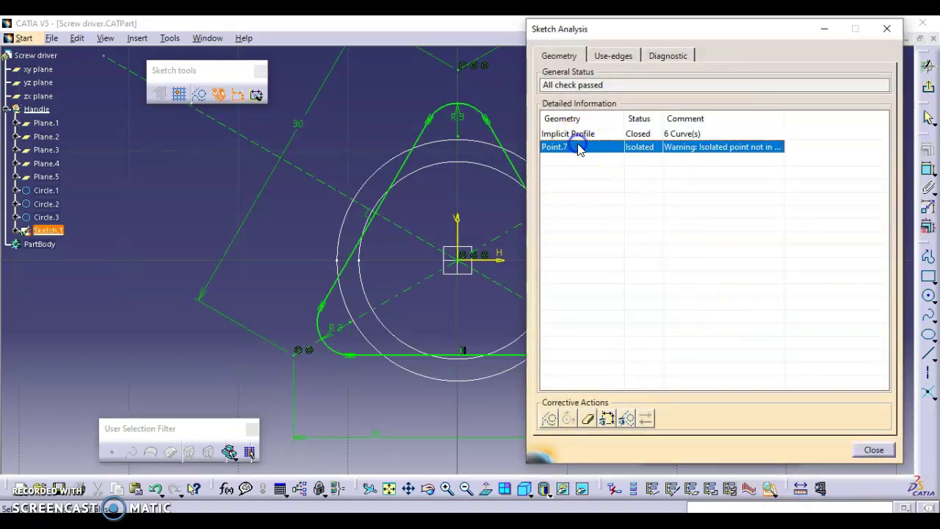
{"action": "left_click", "coordinate": [550, 419]}
{"action": "left_click", "coordinate": [872, 451]}
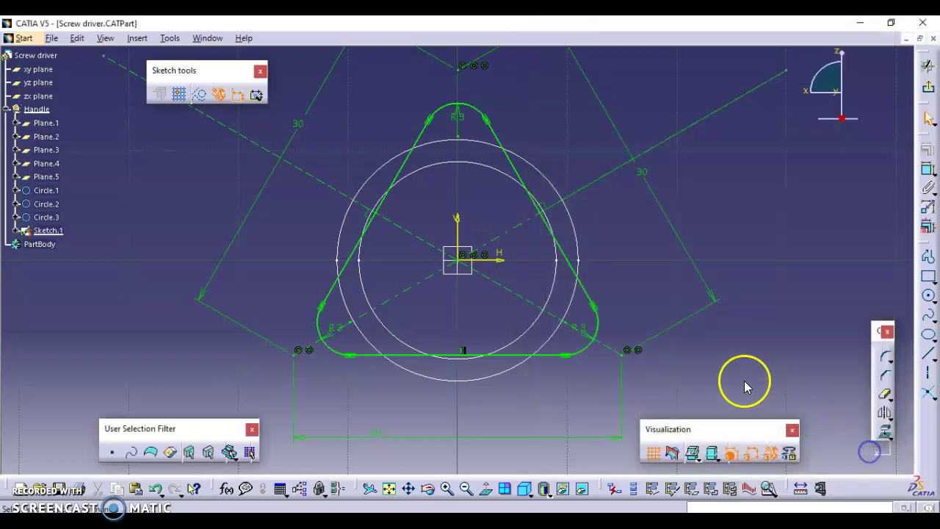
{"action": "left_click", "coordinate": [464, 261]}
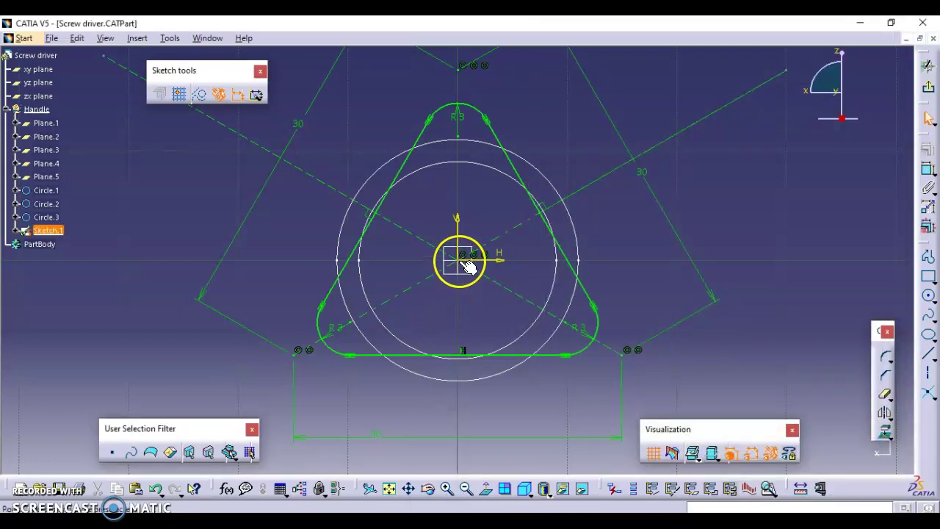
{"action": "left_click", "coordinate": [474, 270]}
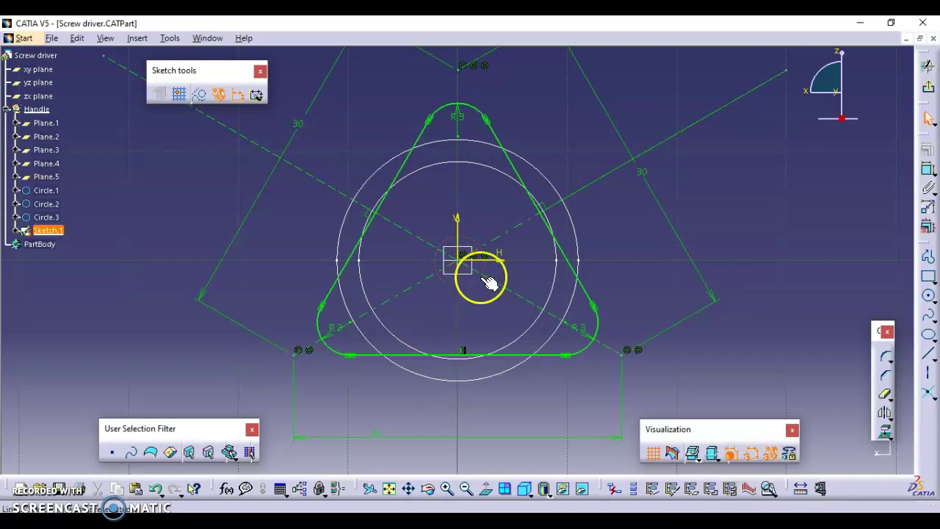
- Check step 6 in the workshop PDF, return to CATIA and leave the triangle sketch to start a new sketch on Plane.4
{"action": "key", "text": "alt+Tab"}
{"action": "left_click", "coordinate": [637, 369]}
{"action": "scroll", "coordinate": [636, 369], "scroll_direction": "down", "scroll_amount": 3}
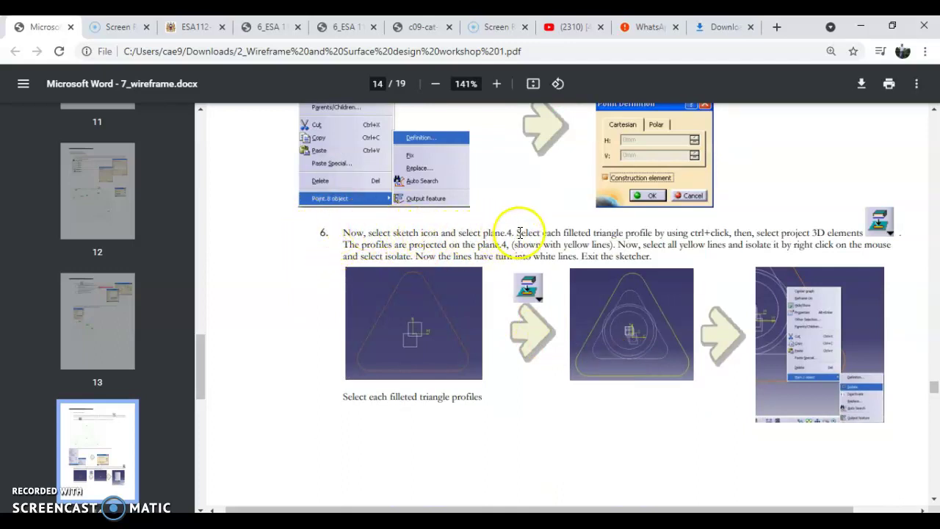
{"action": "key", "text": "alt+Tab"}
{"action": "left_click", "coordinate": [924, 91]}
{"action": "left_click", "coordinate": [592, 310]}
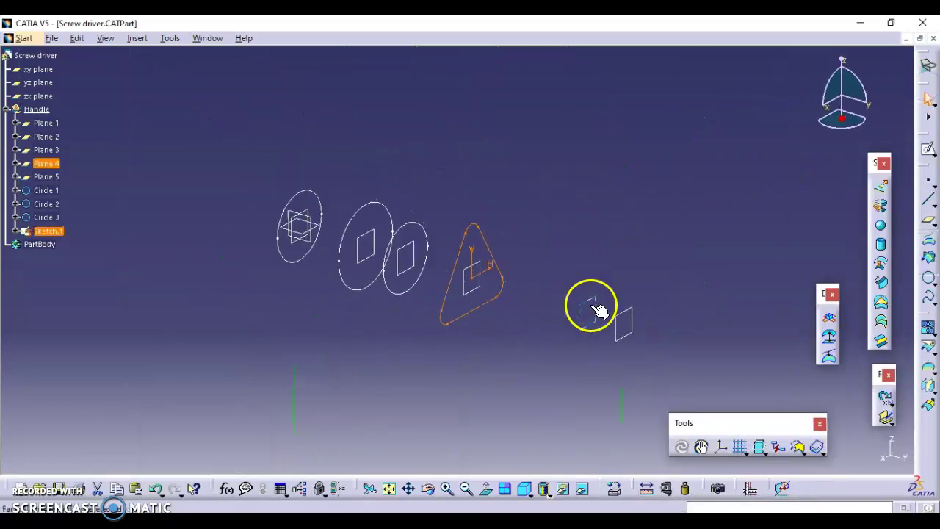
{"action": "left_click", "coordinate": [927, 149]}
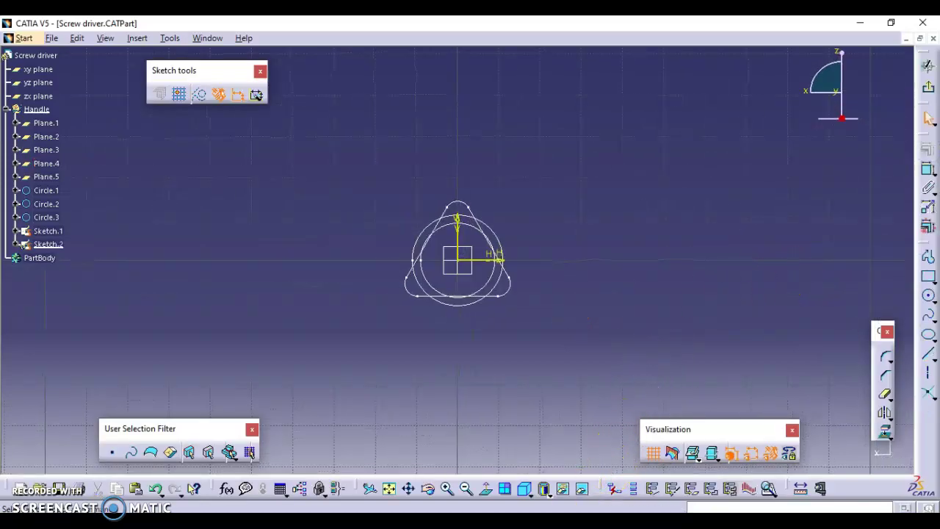
- Recheck step 6 in the workshop PDF and, back in CATIA, project all six edges of Sketch.1's rounded triangle onto Plane.4
{"action": "key", "text": "alt+Tab"}
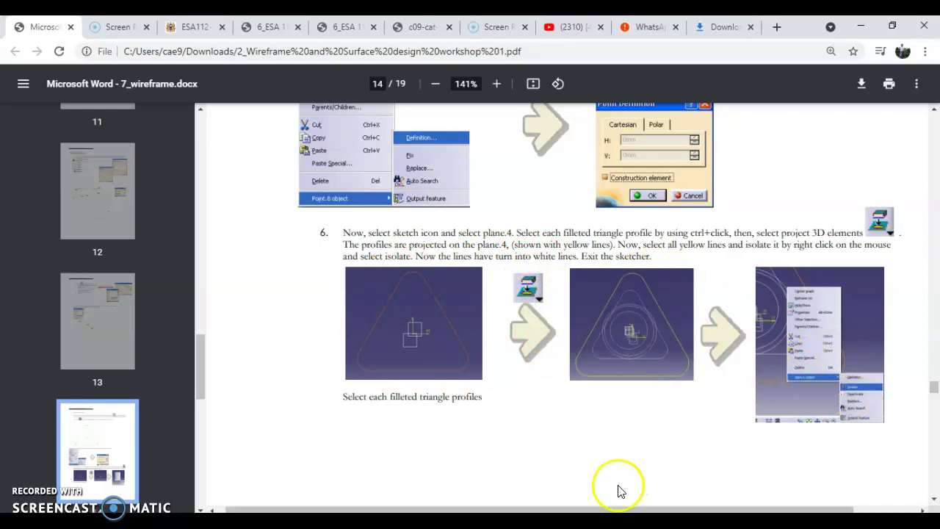
{"action": "left_click", "coordinate": [647, 518]}
{"action": "left_click", "coordinate": [492, 297]}
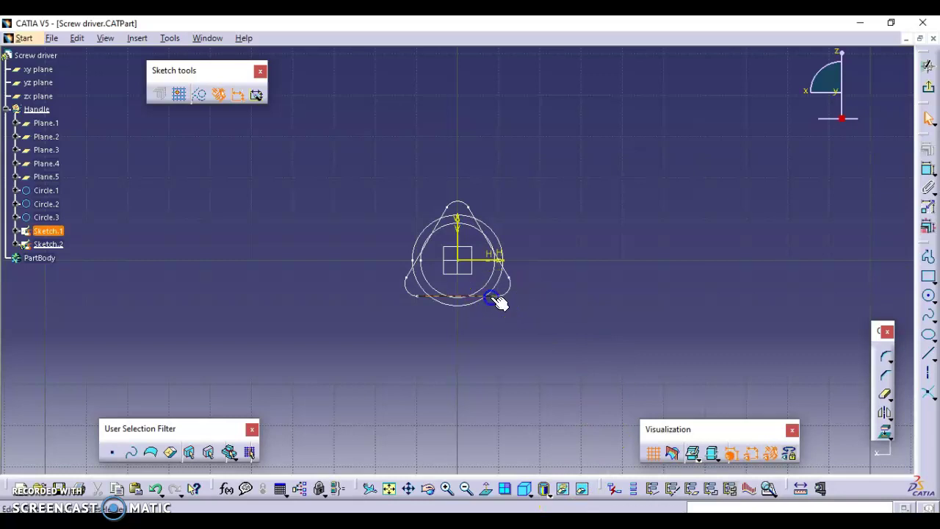
{"action": "left_click", "coordinate": [489, 242], "text": "ctrl"}
{"action": "left_click", "coordinate": [465, 203], "text": "ctrl"}
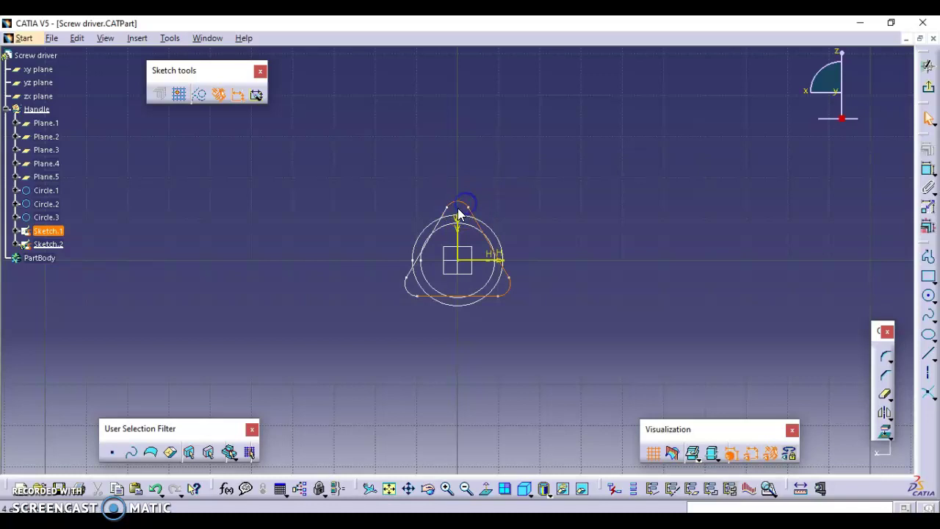
{"action": "left_click", "coordinate": [404, 289]}
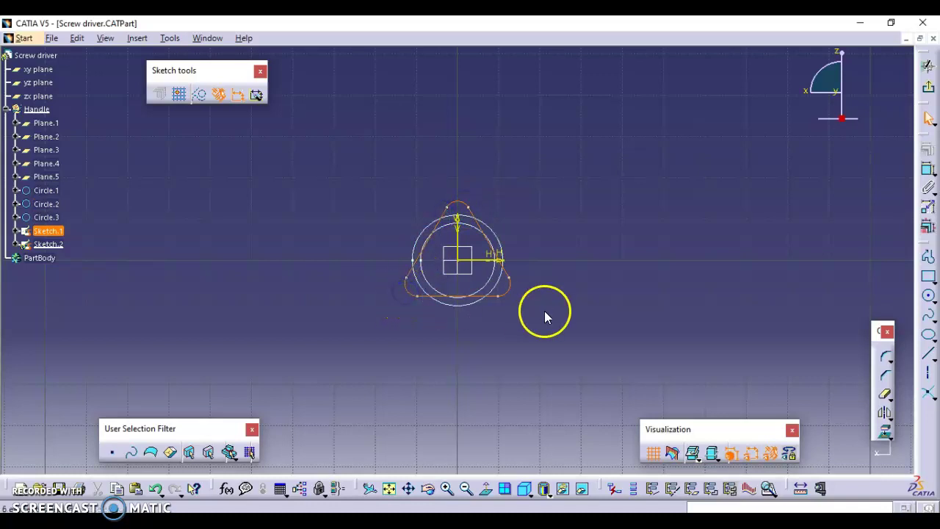
{"action": "left_click", "coordinate": [882, 439]}
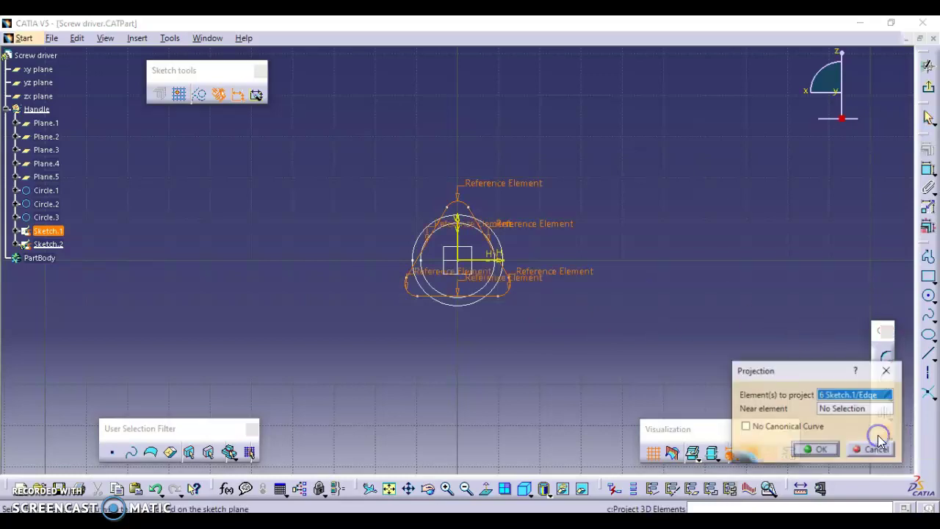
{"action": "left_click", "coordinate": [799, 451]}
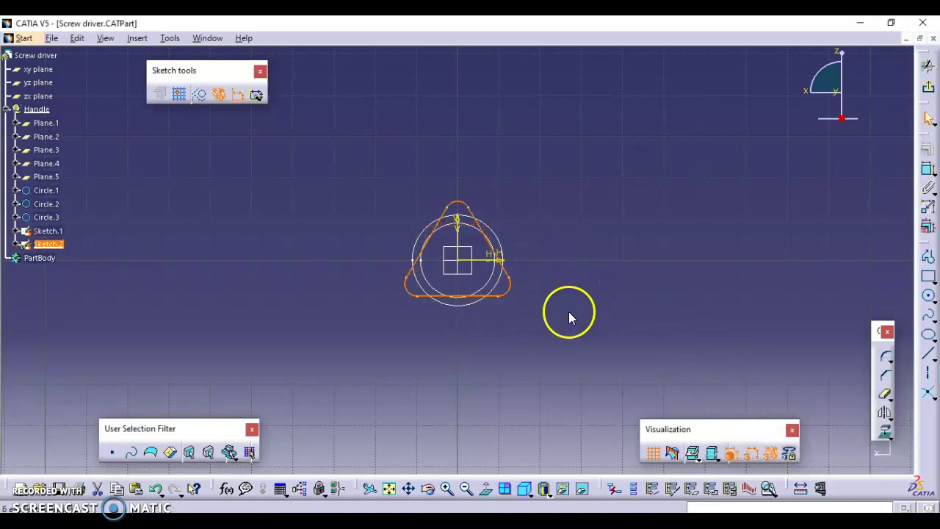
{"action": "left_click", "coordinate": [541, 322]}
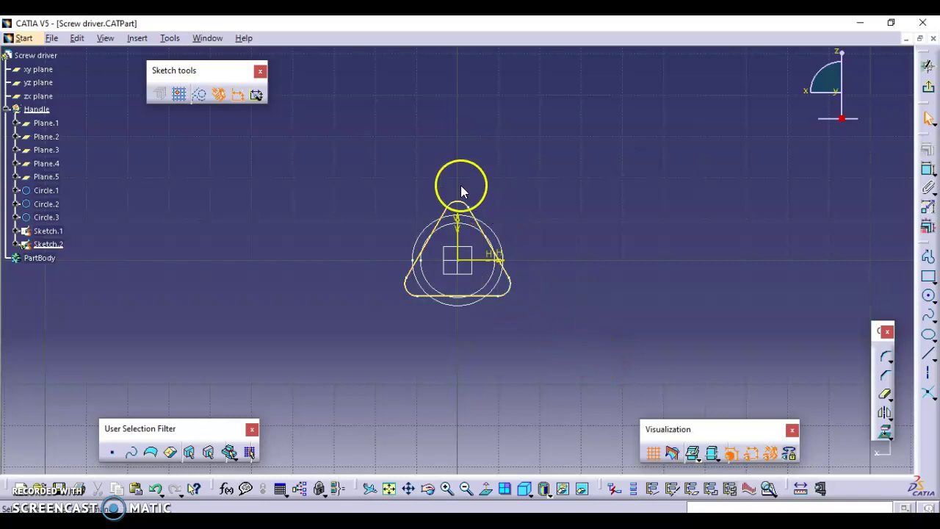
- Select the whole projected triangle profile with Auto Search and isolate it from Sketch.1
{"action": "middle_click_drag", "start_coordinate": [451, 345], "coordinate": [453, 252]}
{"action": "left_click", "coordinate": [437, 178]}
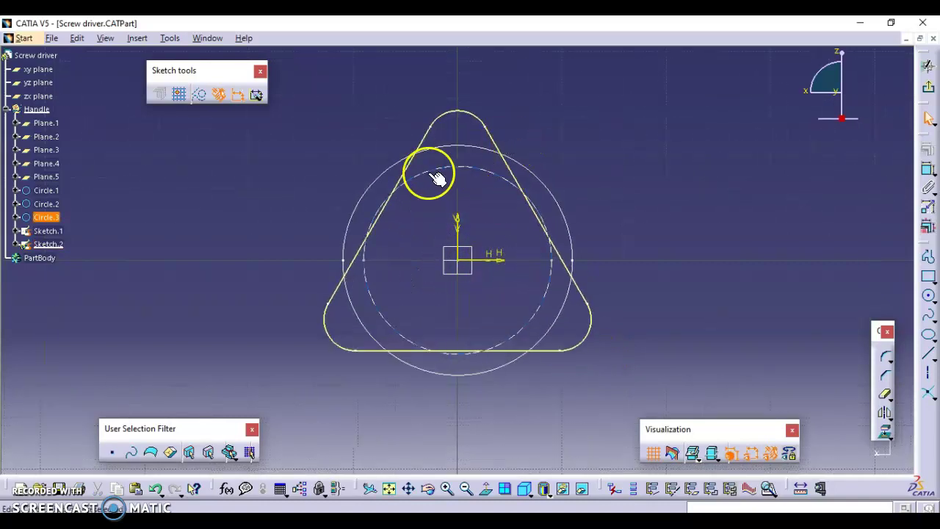
{"action": "left_click", "coordinate": [415, 163]}
{"action": "left_click", "coordinate": [499, 132]}
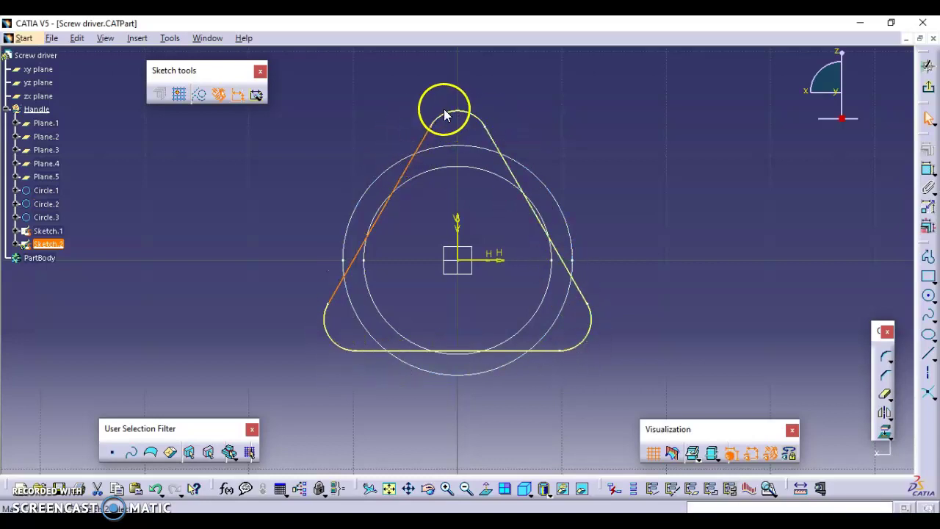
{"action": "right_click", "coordinate": [433, 138]}
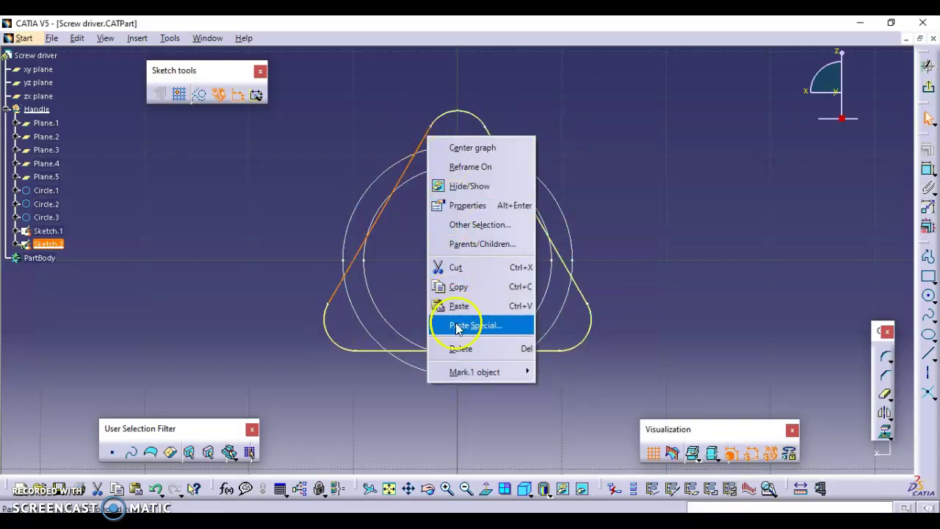
{"action": "left_click", "coordinate": [464, 371]}
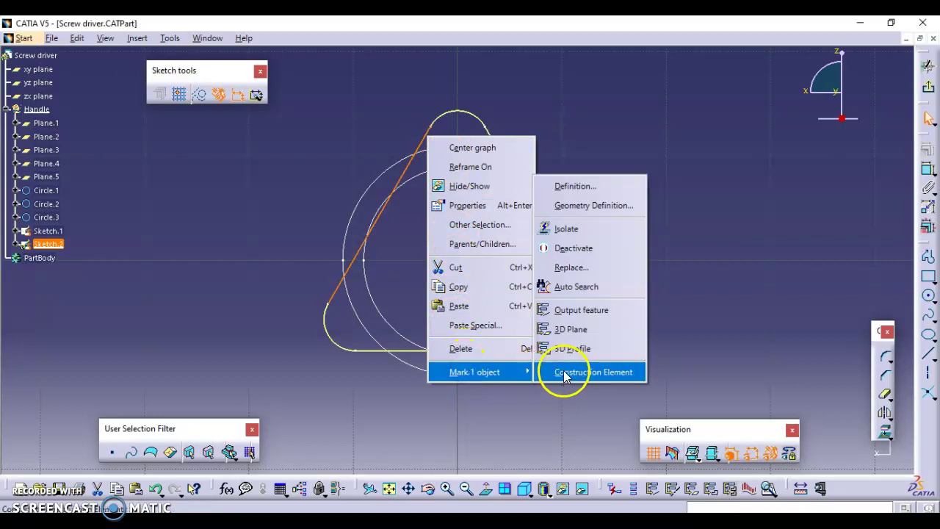
{"action": "left_click", "coordinate": [578, 290]}
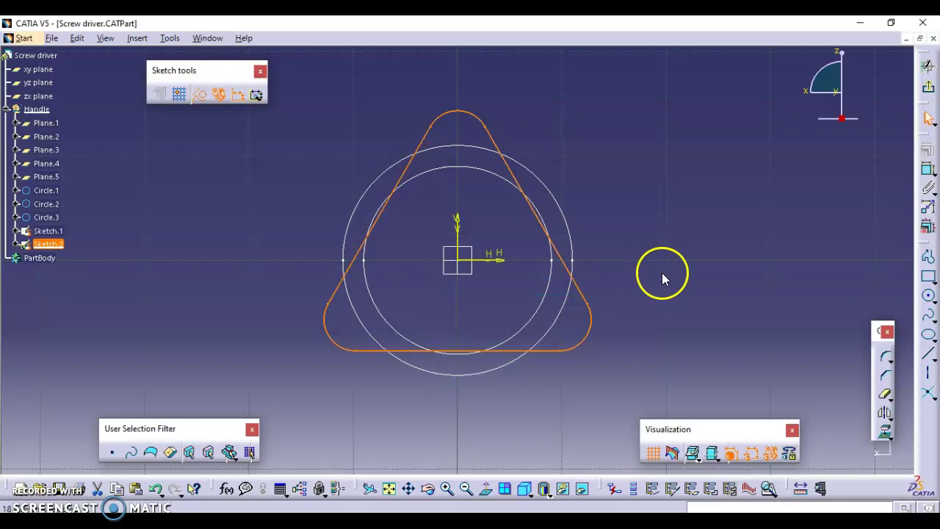
{"action": "right_click", "coordinate": [586, 298]}
{"action": "mouse_move", "coordinate": [672, 286]}
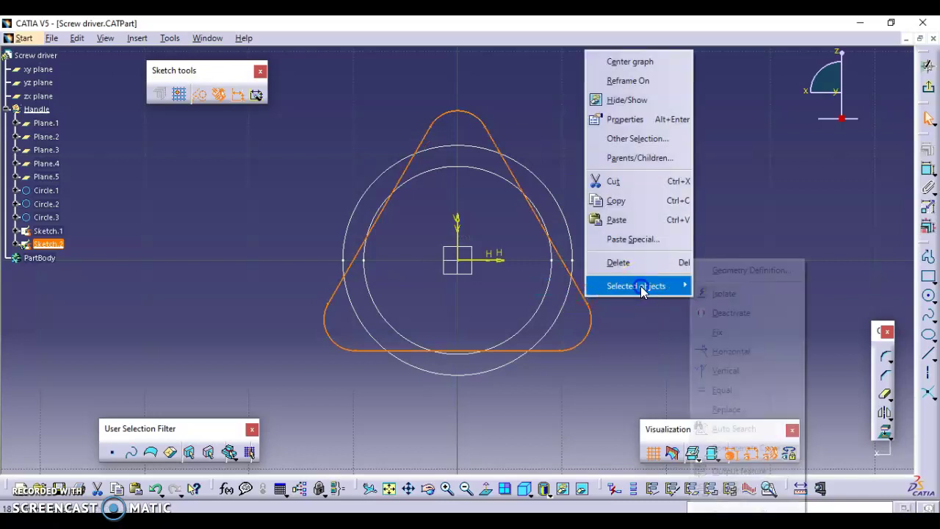
{"action": "left_click", "coordinate": [735, 295]}
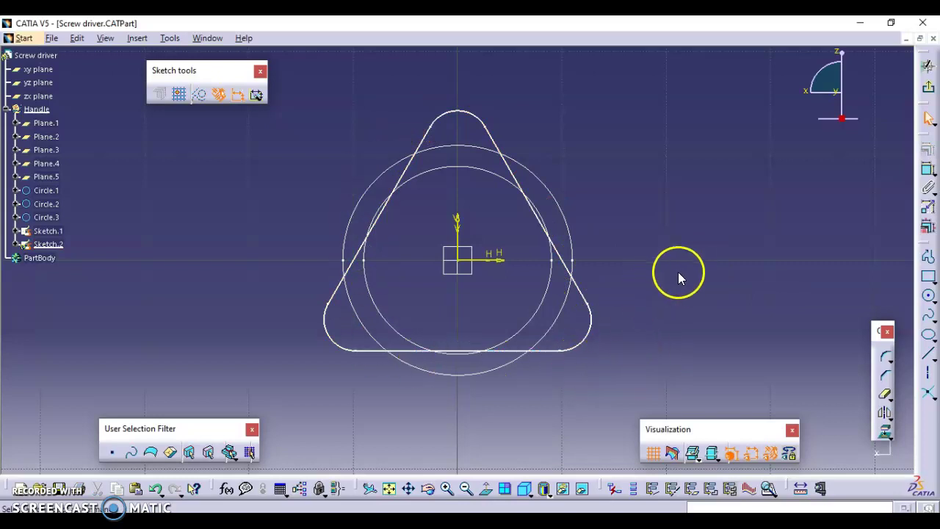
- Inspect the two triangle profiles in 3D and read step 7 of the workshop PDF about the Plane.5 profile
{"action": "middle_click_drag", "start_coordinate": [342, 233], "coordinate": [394, 229]}
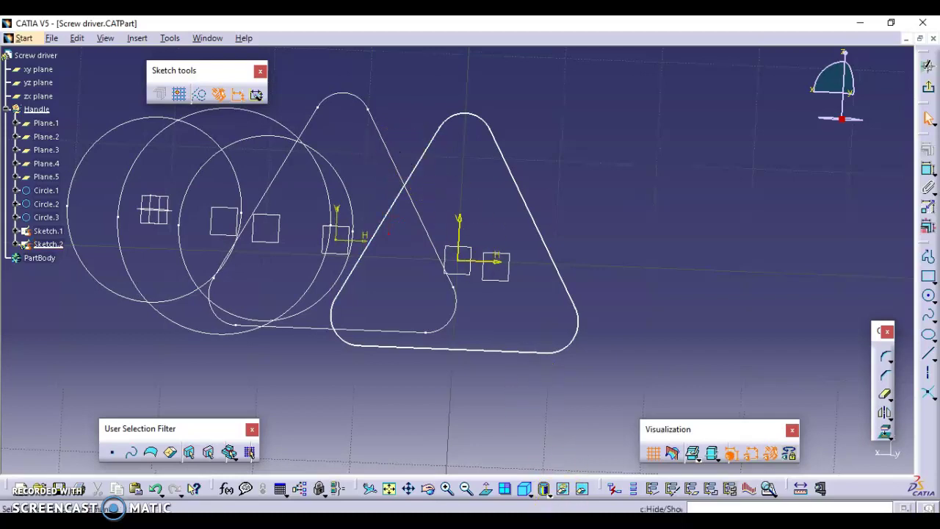
{"action": "left_click", "coordinate": [560, 519]}
{"action": "scroll", "coordinate": [573, 404], "scroll_direction": "down", "scroll_amount": 6}
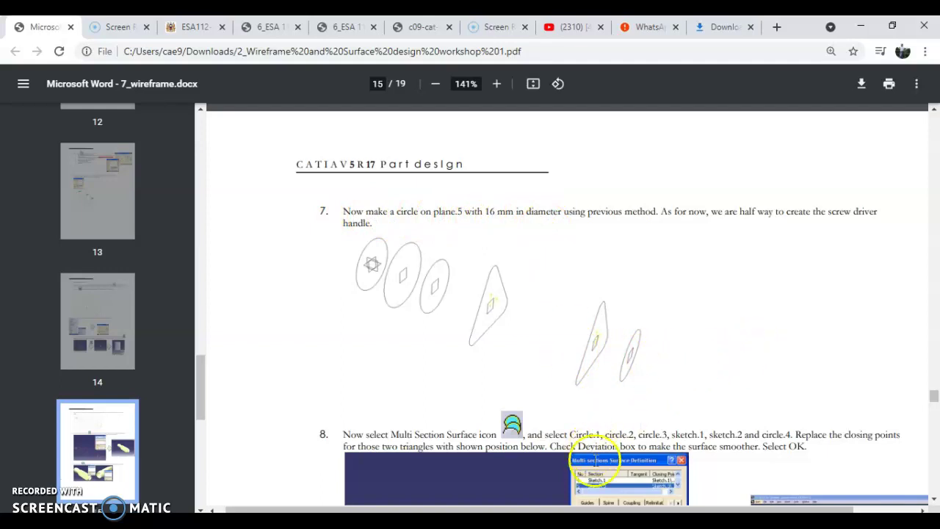
- Return to CATIA, leave the triangle sketch and start a new sketch on Plane.5
{"action": "key", "text": "alt+Tab"}
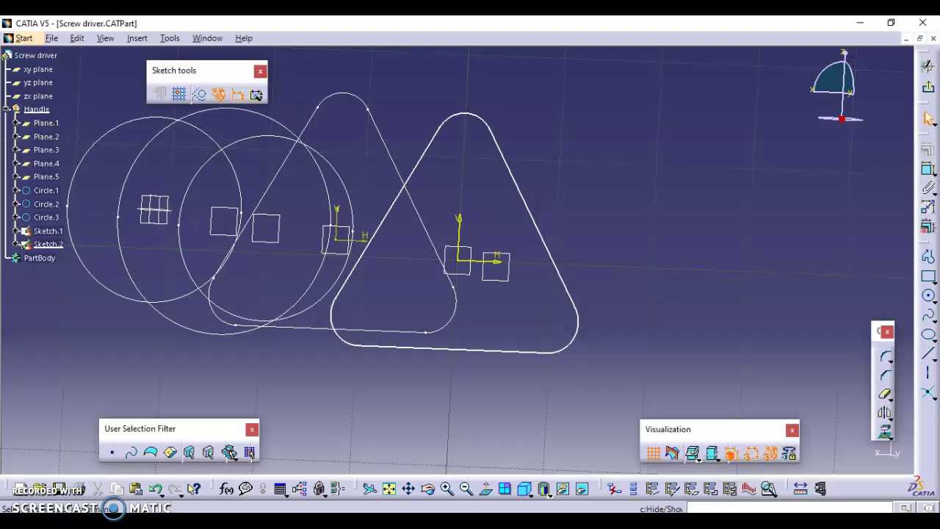
{"action": "left_click", "coordinate": [927, 87]}
{"action": "middle_click_drag", "start_coordinate": [653, 310], "coordinate": [612, 253]}
{"action": "left_click", "coordinate": [507, 248]}
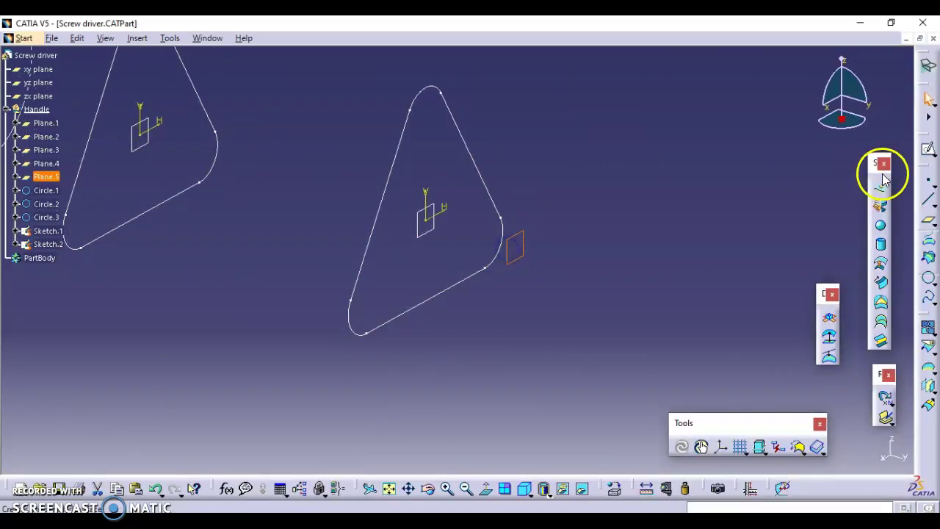
{"action": "left_click", "coordinate": [927, 149]}
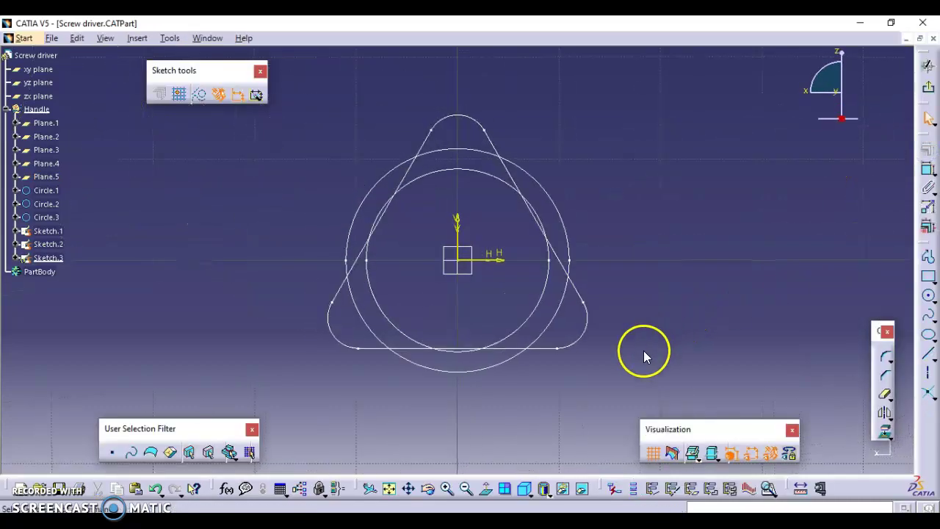
- Recheck step 7 in the workshop PDF and, back in CATIA, sketch a circle off the origin and set its diameter to 16 mm
{"action": "key", "text": "alt+Tab"}
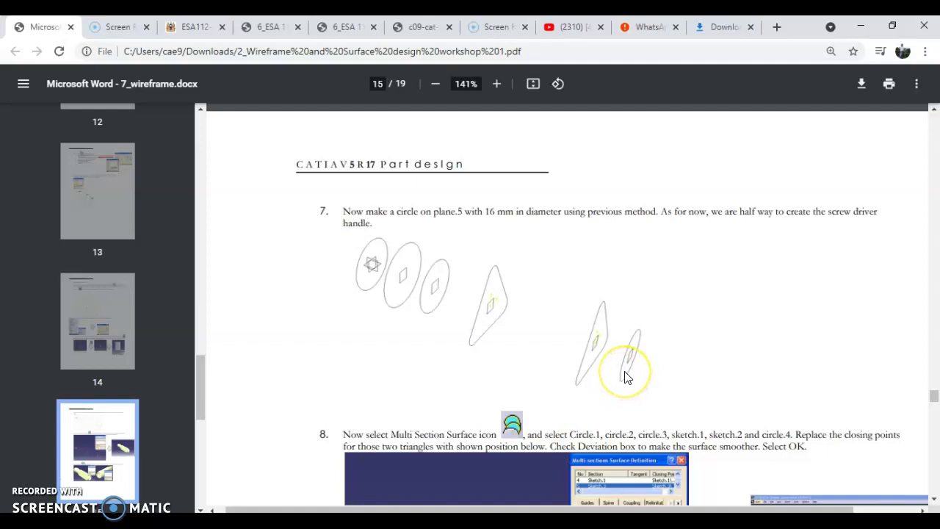
{"action": "left_click", "coordinate": [865, 27]}
{"action": "left_click", "coordinate": [925, 297]}
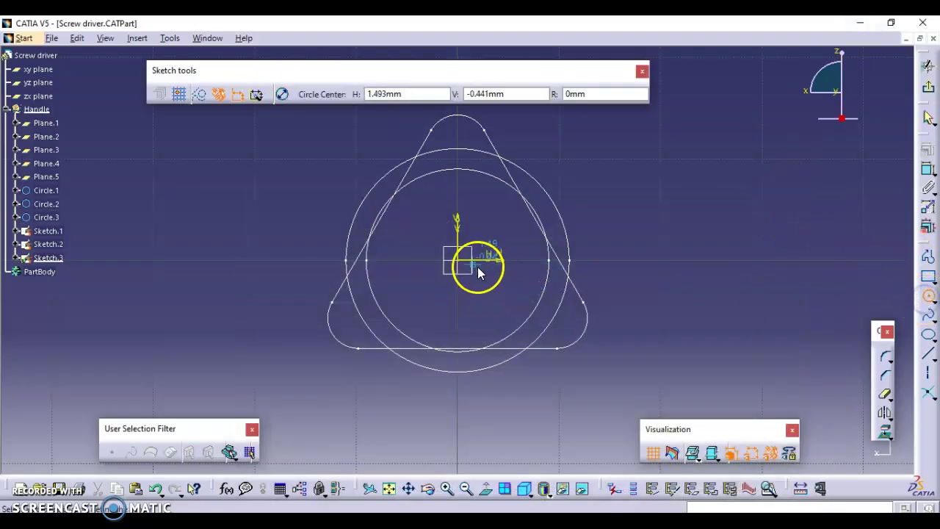
{"action": "left_click", "coordinate": [511, 284]}
{"action": "left_click", "coordinate": [588, 383]}
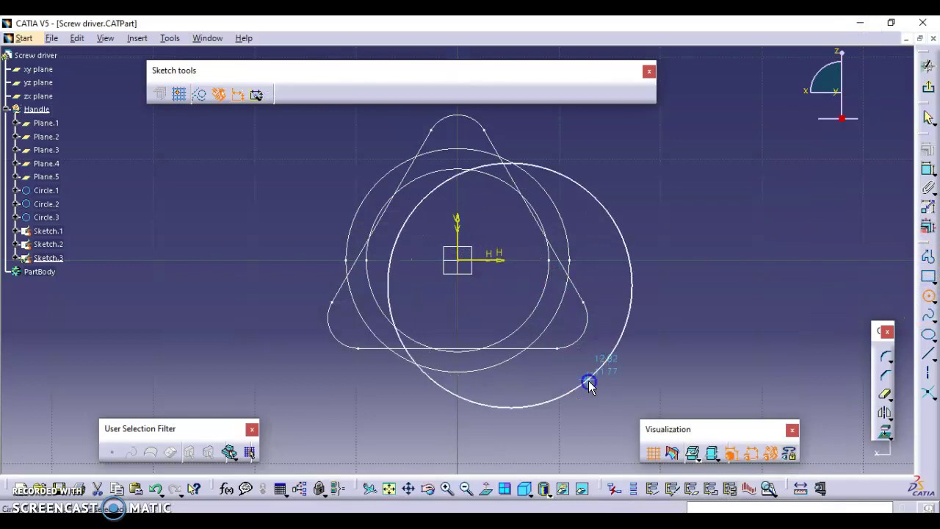
{"action": "left_click", "coordinate": [927, 171]}
{"action": "left_click", "coordinate": [731, 174]}
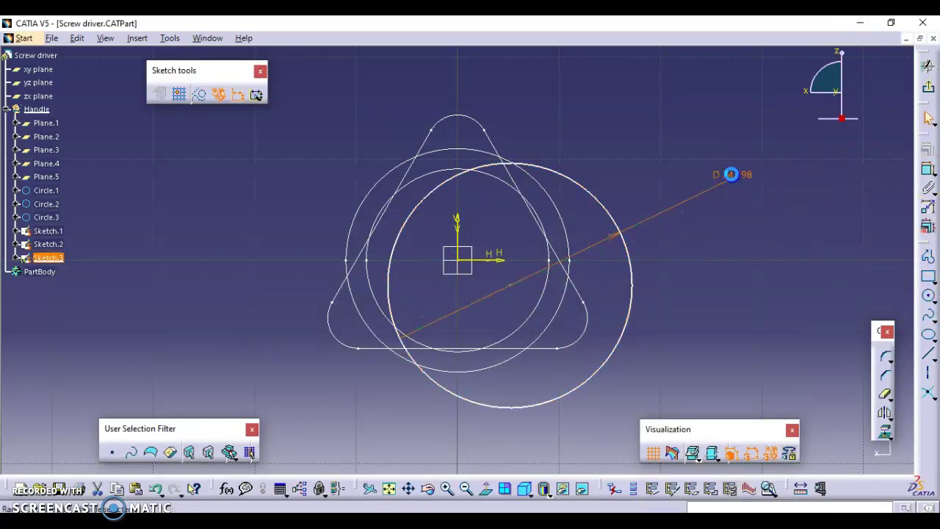
{"action": "double_click", "coordinate": [730, 174]}
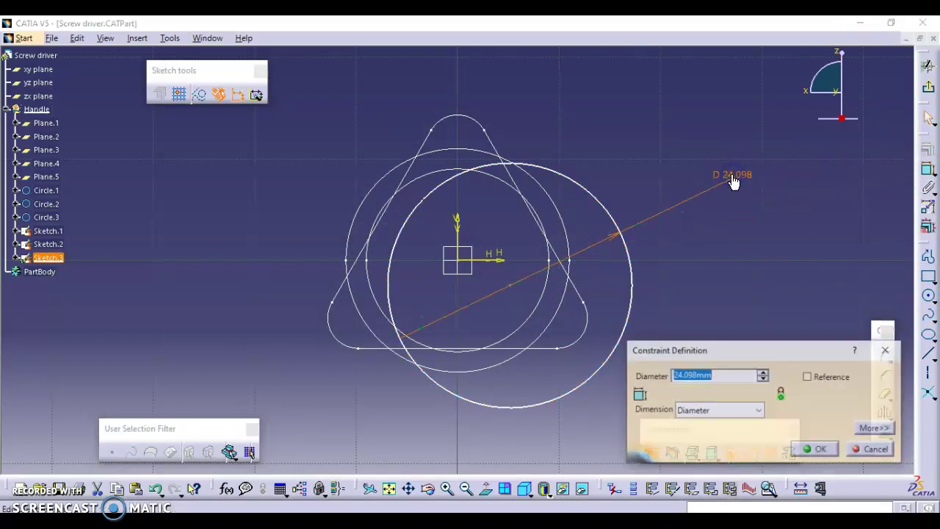
{"action": "left_click", "coordinate": [799, 450]}
- Constrain the 16 mm circle's centre to the sketch origin and leave the sketch
{"action": "left_click", "coordinate": [458, 262]}
{"action": "left_click", "coordinate": [804, 190]}
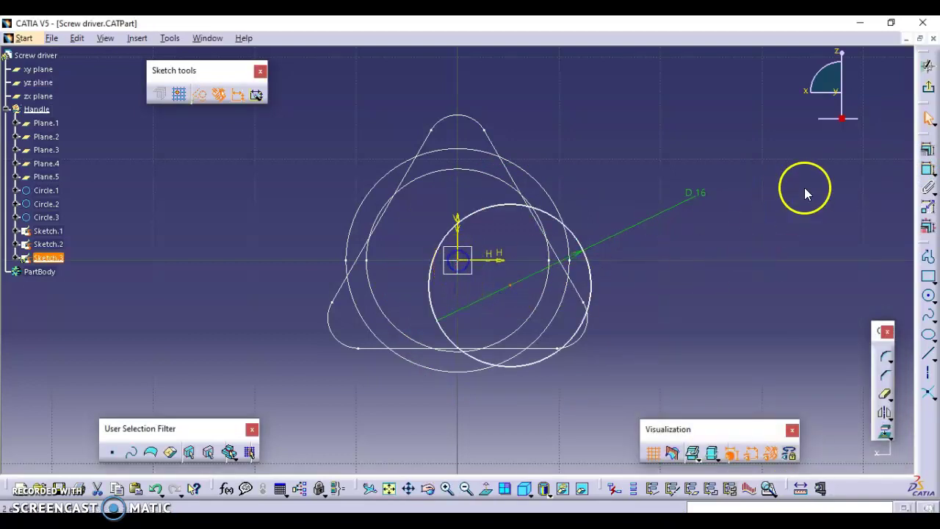
{"action": "left_click", "coordinate": [928, 149]}
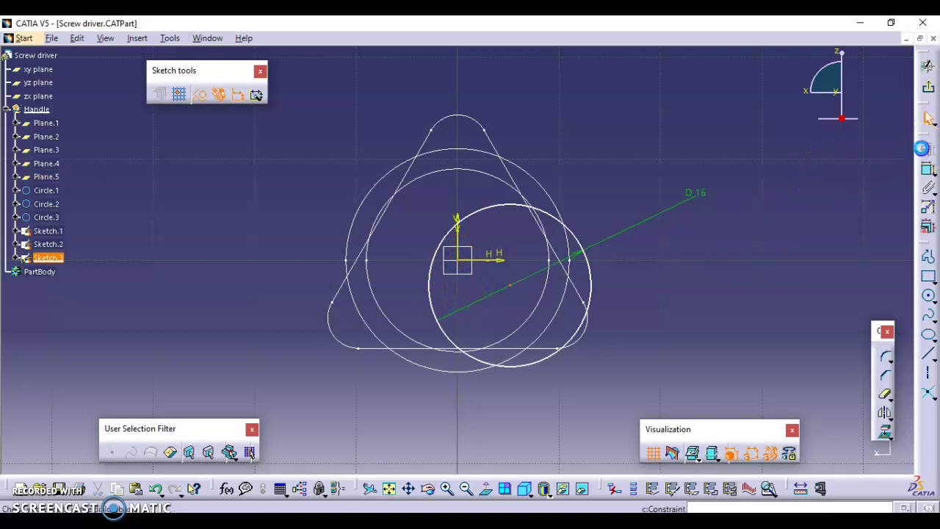
{"action": "left_click", "coordinate": [859, 258]}
{"action": "left_click", "coordinate": [815, 449]}
{"action": "left_click", "coordinate": [669, 340]}
{"action": "left_click", "coordinate": [925, 88]}
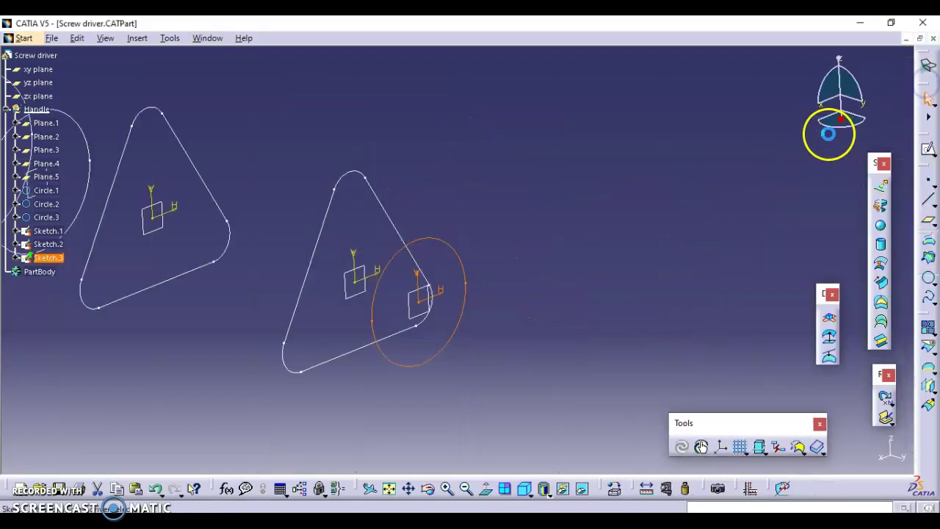
- Inspect all six section profiles in 3D, read step 8 of the workshop PDF about the multi-section surface and return to CATIA
{"action": "mouse_move", "coordinate": [579, 204]}
{"action": "middle_mouse_down"}
{"action": "mouse_move", "coordinate": [719, 325]}
{"action": "mouse_move", "coordinate": [713, 347]}
{"action": "middle_mouse_up"}
{"action": "middle_click_drag", "start_coordinate": [580, 359], "coordinate": [603, 275]}
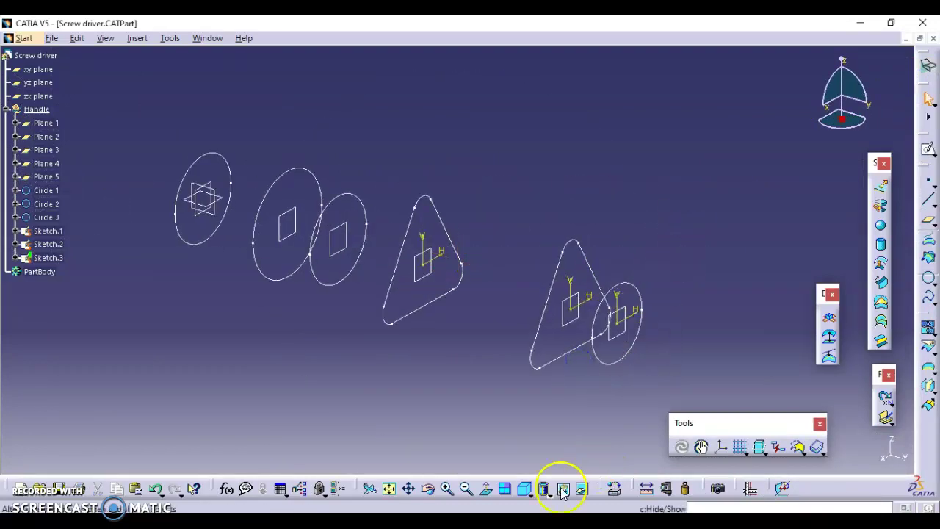
{"action": "key", "text": "alt+Tab"}
{"action": "scroll", "coordinate": [603, 339], "scroll_direction": "down", "scroll_amount": 4}
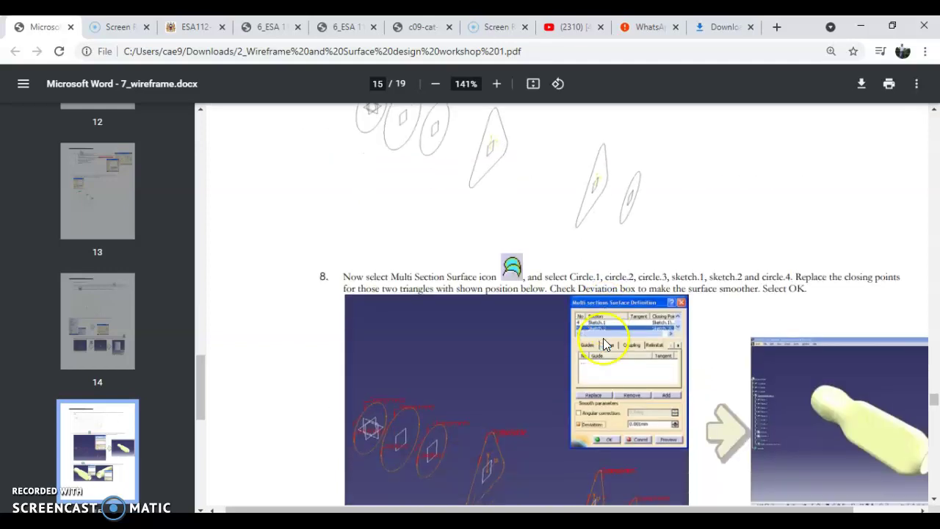
{"action": "scroll", "coordinate": [585, 338], "scroll_direction": "down", "scroll_amount": 2, "text": "ctrl"}
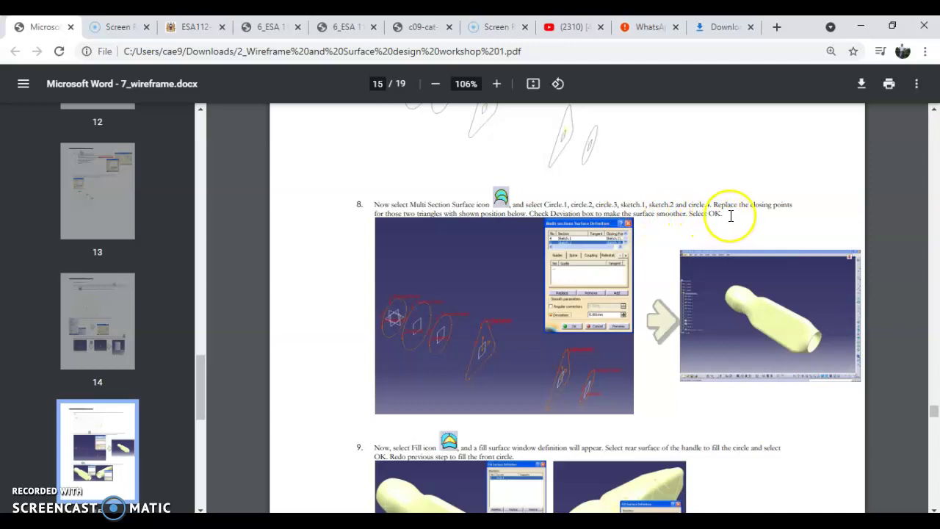
{"action": "key", "text": "alt+Tab"}
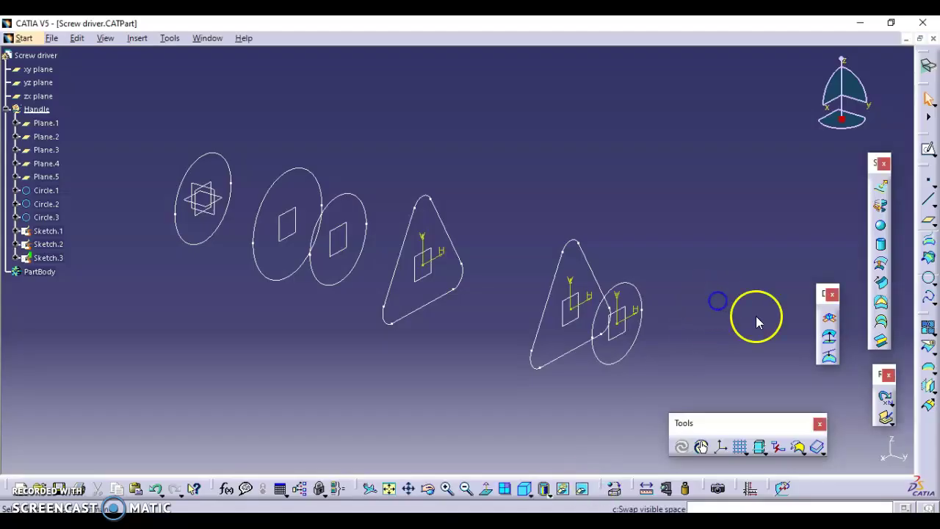
- Start a multi-sections surface and add Circle.1, Circle.2, Circle.3, Sketch.1, Sketch.2 and Sketch.3 as its sections in that order
{"action": "left_click", "coordinate": [880, 322]}
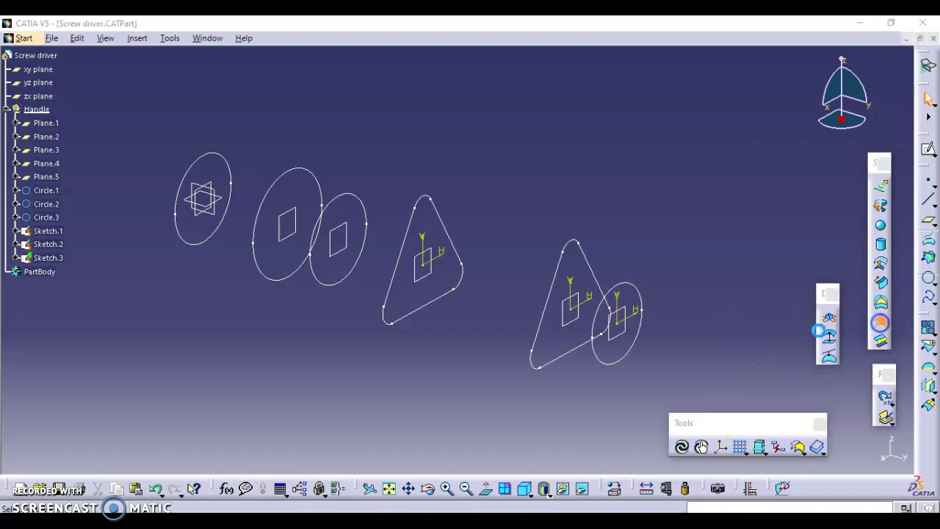
{"action": "left_click", "coordinate": [199, 245]}
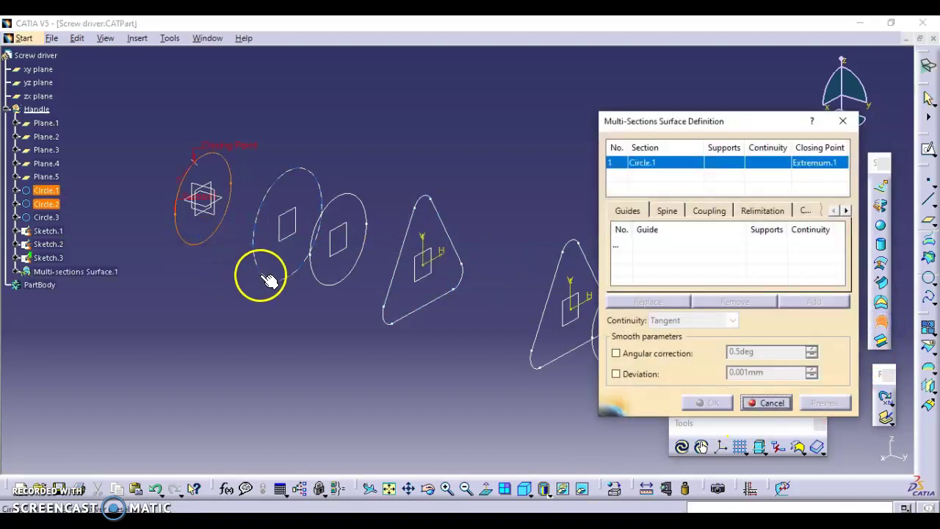
{"action": "left_click", "coordinate": [263, 277]}
{"action": "left_click", "coordinate": [320, 280]}
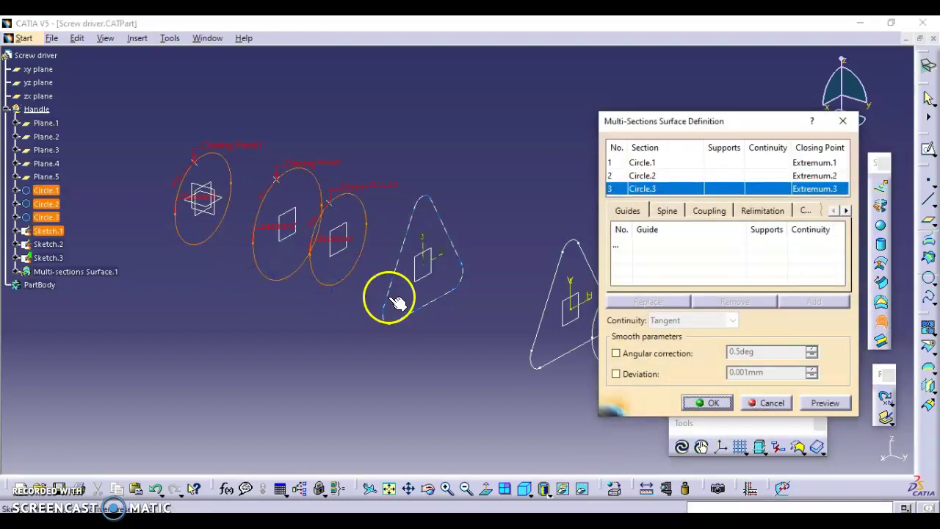
{"action": "left_click", "coordinate": [395, 301]}
{"action": "left_click", "coordinate": [540, 312]}
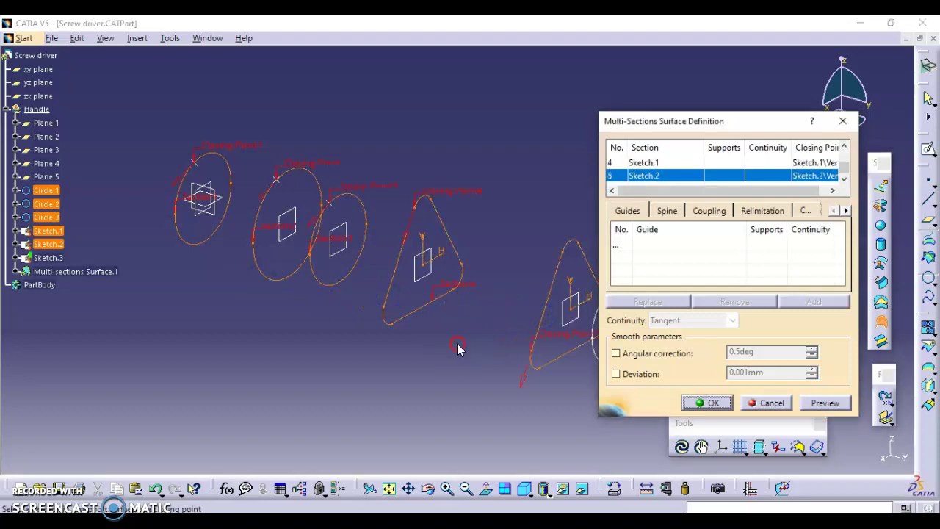
{"action": "middle_click_drag", "start_coordinate": [456, 348], "coordinate": [350, 296]}
{"action": "left_click", "coordinate": [432, 307]}
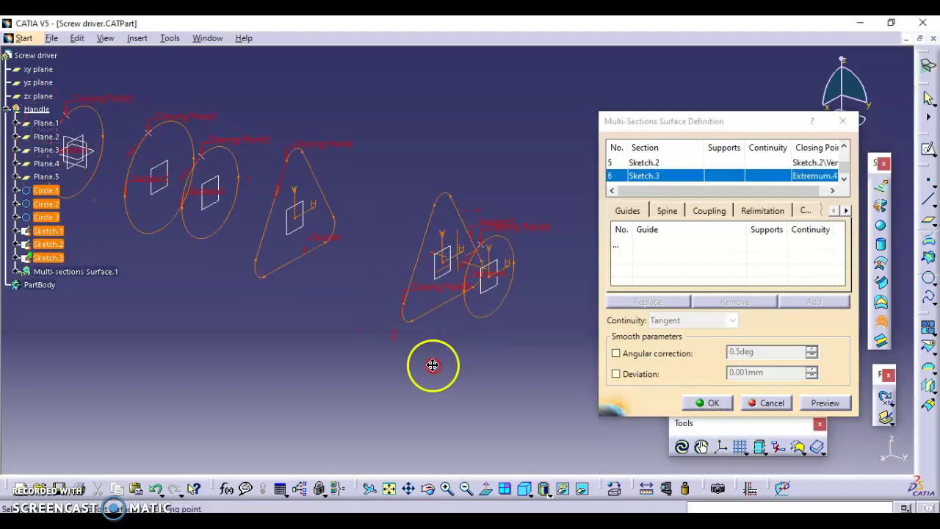
{"action": "middle_click_drag", "start_coordinate": [432, 365], "coordinate": [497, 403]}
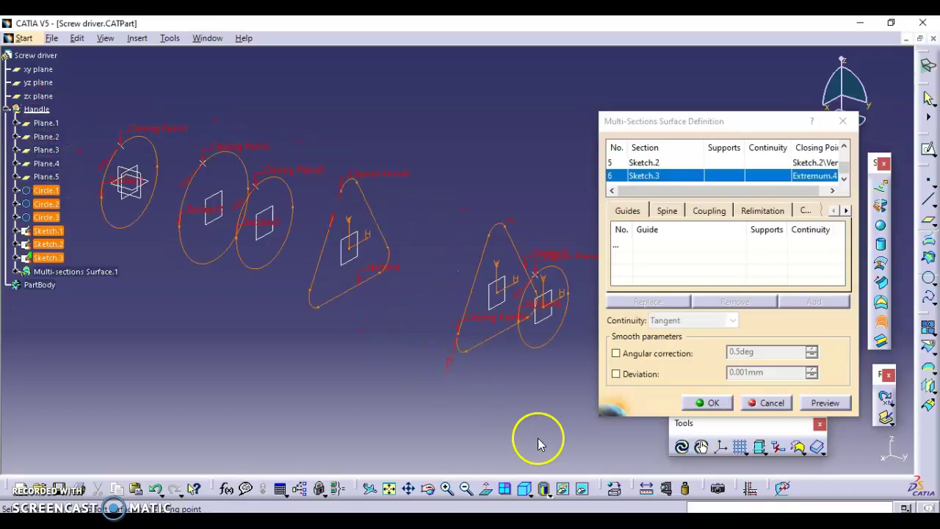
- Compare the closing points with the workshop PDF figure and, in CATIA, replace Sketch.2's closing point with the vertex near the triangle's apex
{"action": "key", "text": "alt+Tab"}
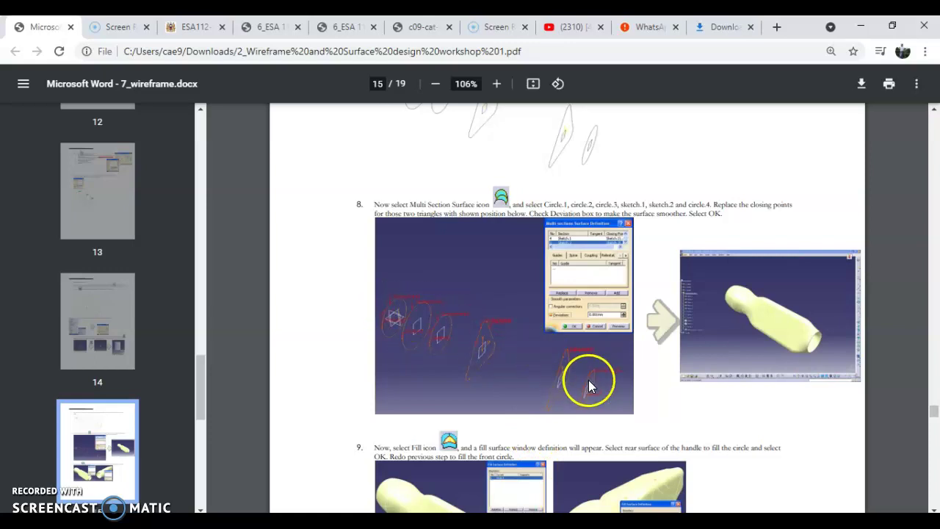
{"action": "key", "text": "alt+Tab"}
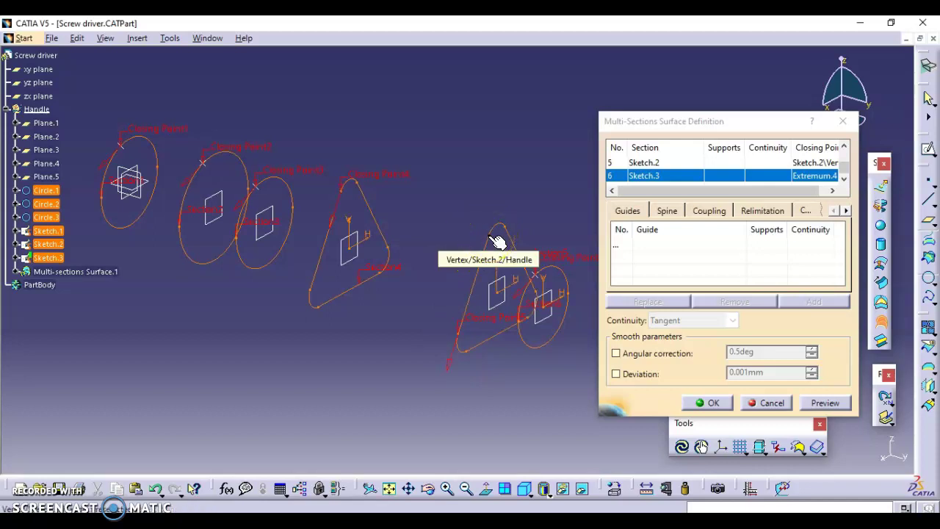
{"action": "right_click", "coordinate": [477, 319]}
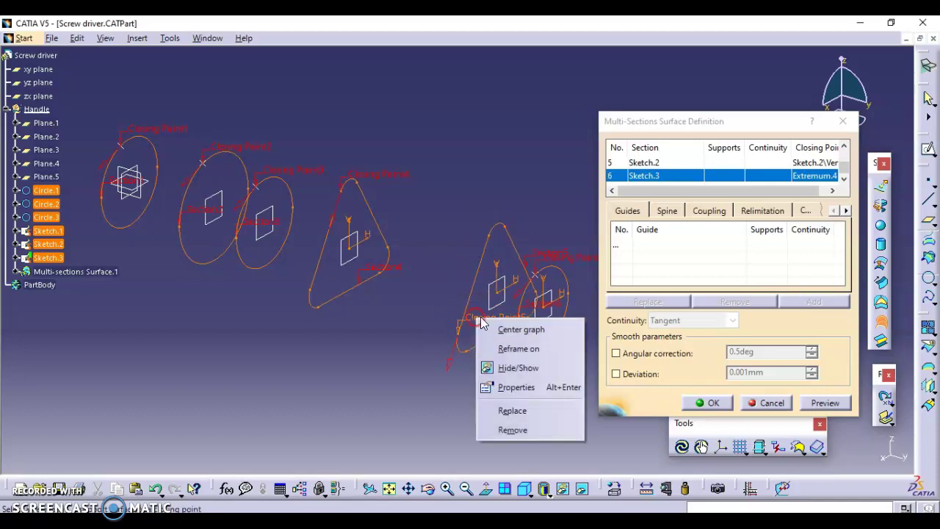
{"action": "left_click", "coordinate": [524, 410]}
{"action": "left_click", "coordinate": [488, 234]}
{"action": "left_click", "coordinate": [527, 294]}
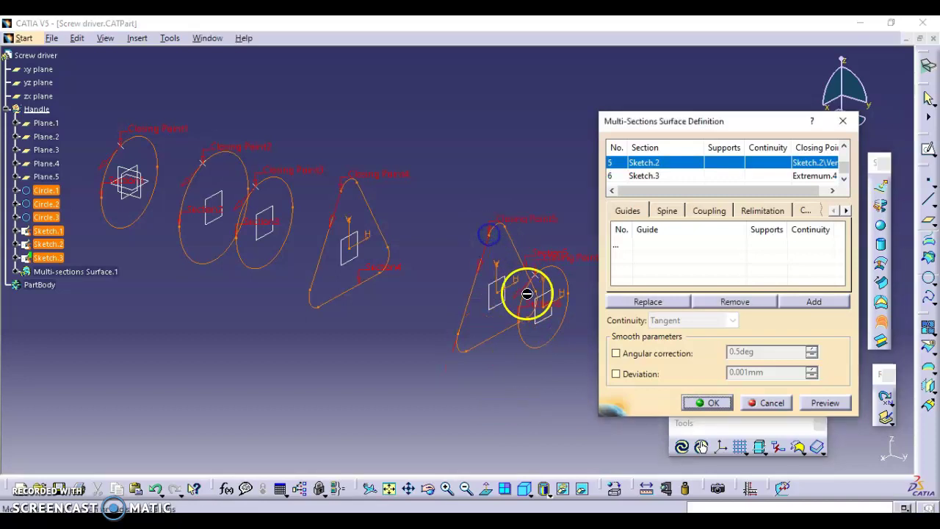
- Recheck the closing points and smoothing setting in step 8 of the workshop PDF and return to CATIA's surface definition
{"action": "left_click", "coordinate": [639, 473]}
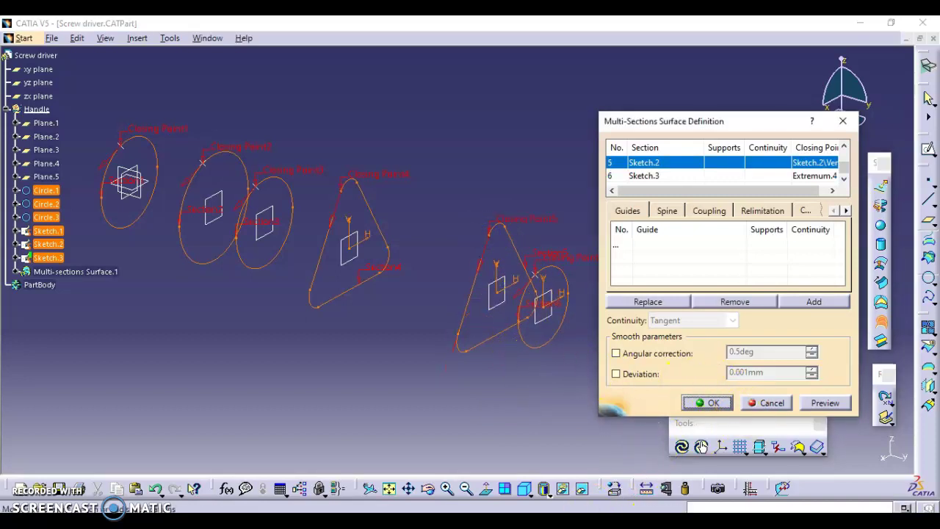
{"action": "key", "text": "alt+Tab"}
{"action": "left_click", "coordinate": [593, 396]}
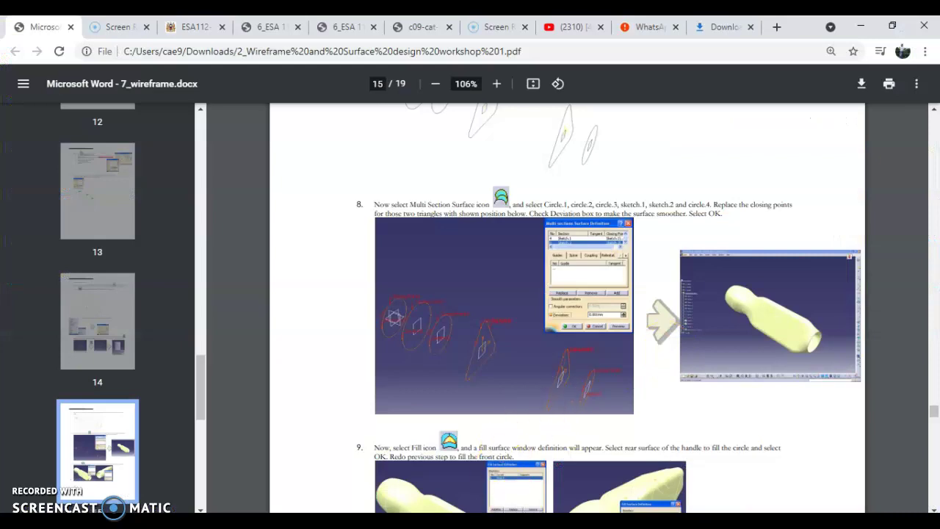
{"action": "key", "text": "alt+Tab"}
{"action": "left_click", "coordinate": [615, 402]}
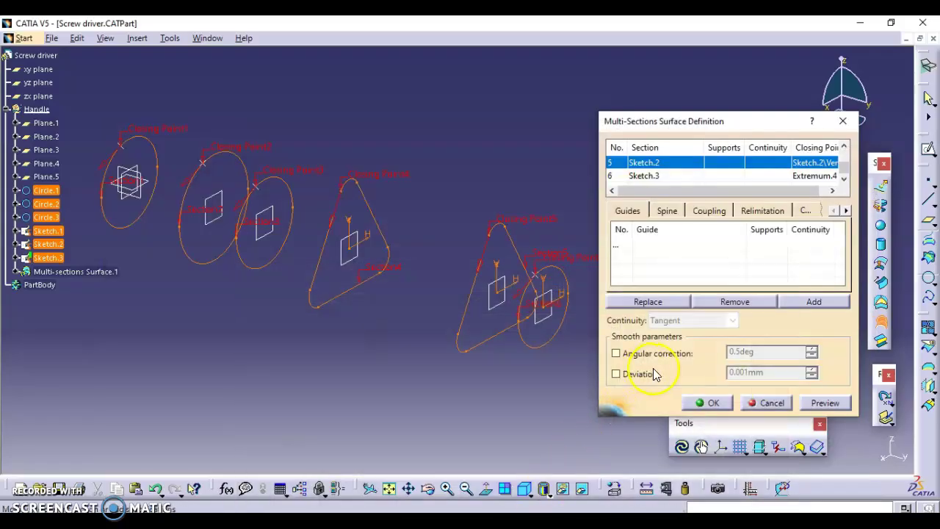